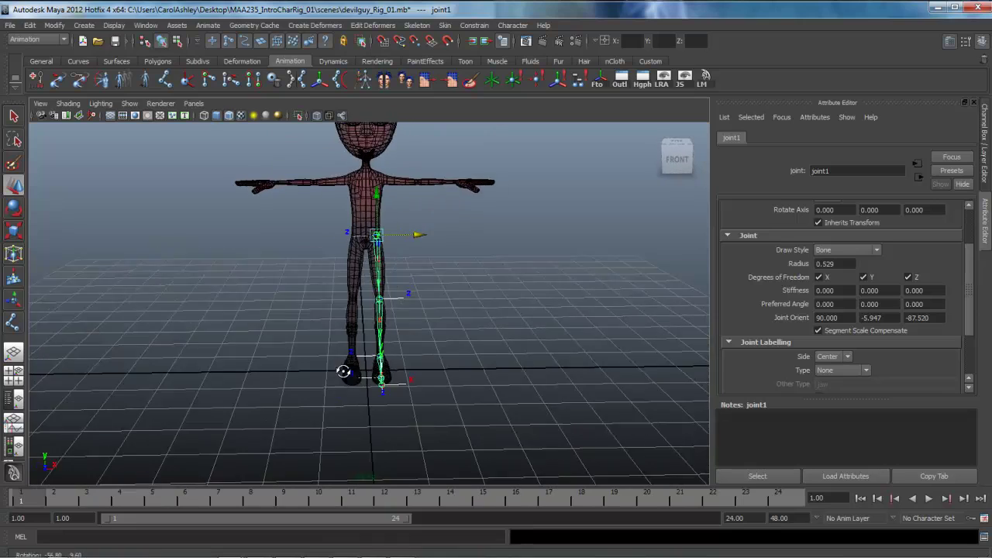
# Step: Examine the local rotation axes of the leg joint chain from several angles, comparing the hip and knee joints
pyautogui.keyDown('alt'); pyautogui.moveTo(352, 414); pyautogui.dragTo(476, 395, button='right'); pyautogui.keyUp('alt')
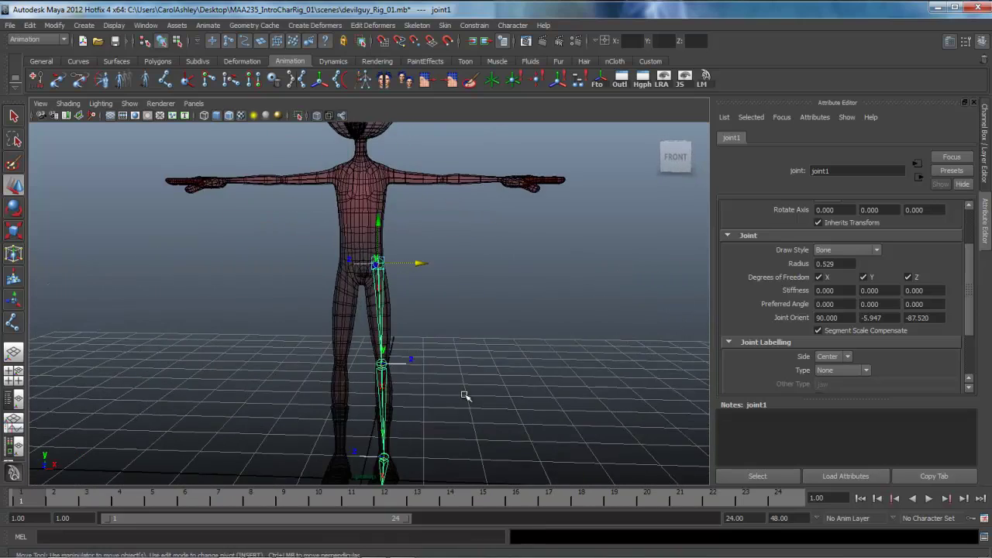
pyautogui.keyDown('alt'); pyautogui.moveTo(476, 395); pyautogui.dragTo(360, 397); pyautogui.keyUp('alt')
pyautogui.keyDown('alt'); pyautogui.moveTo(411, 419); pyautogui.dragTo(418, 397); pyautogui.keyUp('alt')
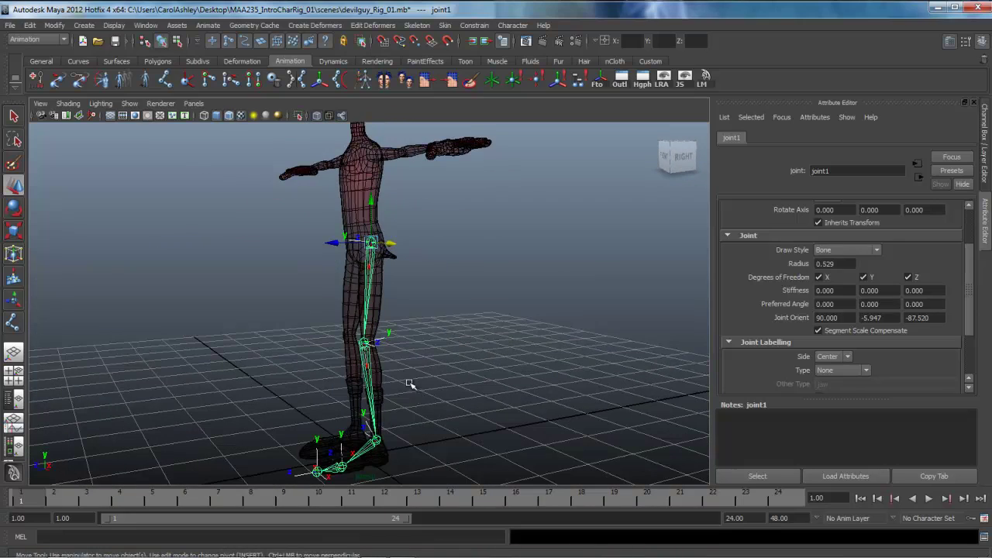
pyautogui.keyDown('alt'); pyautogui.moveTo(293, 409); pyautogui.dragTo(333, 391); pyautogui.keyUp('alt')
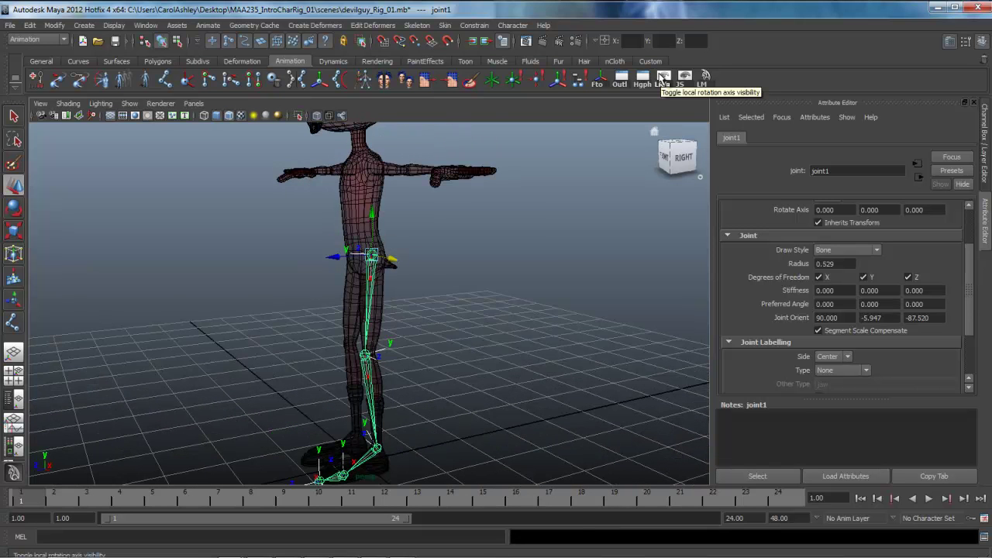
pyautogui.keyDown('alt'); pyautogui.moveTo(450, 332); pyautogui.dragTo(587, 330, button='right'); pyautogui.keyUp('alt')
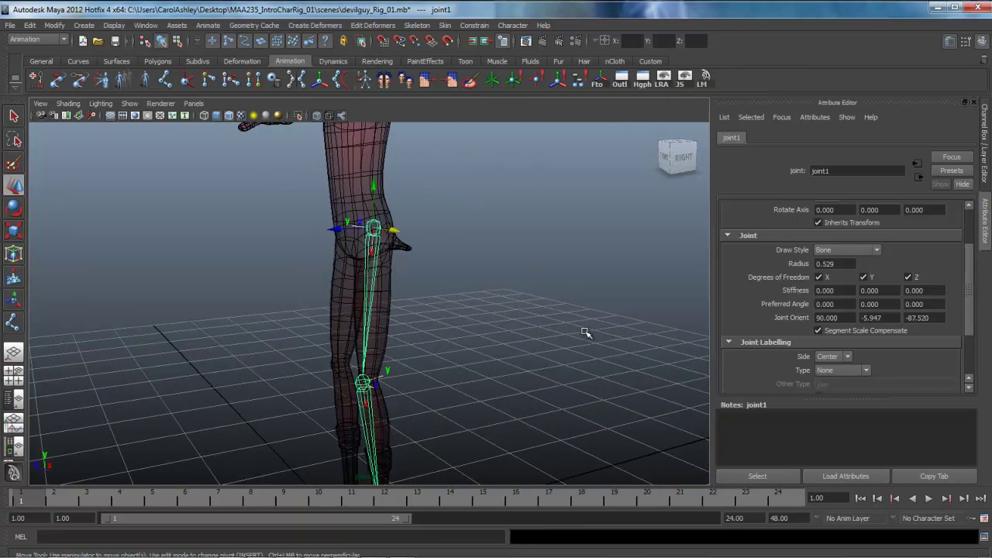
pyautogui.keyDown('alt'); pyautogui.moveTo(449, 375); pyautogui.dragTo(512, 348); pyautogui.keyUp('alt')
pyautogui.keyDown('alt'); pyautogui.moveTo(511, 348); pyautogui.dragTo(628, 353, button='right'); pyautogui.keyUp('alt')
pyautogui.keyDown('alt'); pyautogui.moveTo(429, 366); pyautogui.dragTo(391, 437); pyautogui.keyUp('alt')
pyautogui.keyDown('alt'); pyautogui.moveTo(549, 276); pyautogui.dragTo(437, 375); pyautogui.keyUp('alt')
pyautogui.keyDown('alt'); pyautogui.moveTo(516, 320); pyautogui.dragTo(465, 300); pyautogui.keyUp('alt')
pyautogui.keyDown('alt'); pyautogui.moveTo(397, 420); pyautogui.dragTo(396, 416); pyautogui.keyUp('alt')
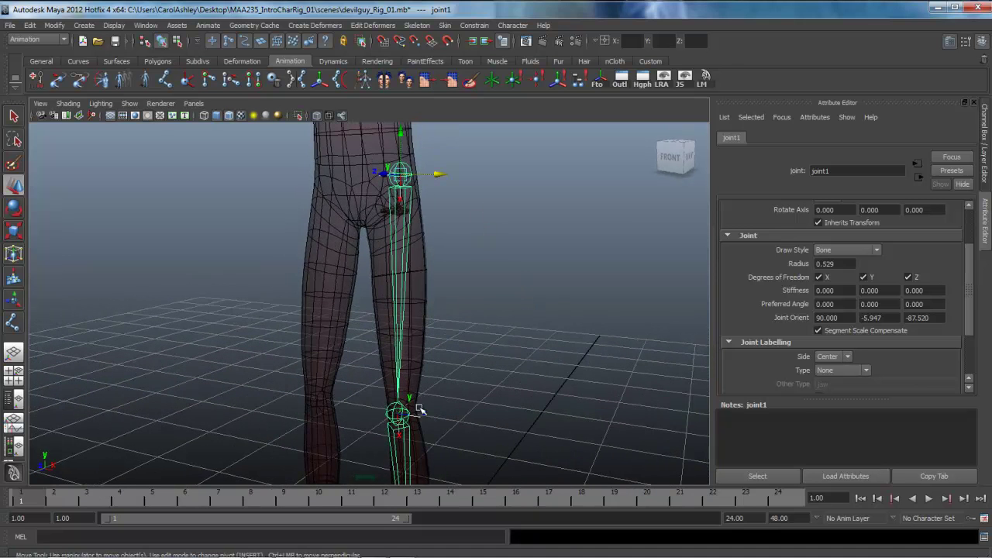
pyautogui.keyDown('alt'); pyautogui.moveTo(402, 172); pyautogui.dragTo(434, 321); pyautogui.keyUp('alt')
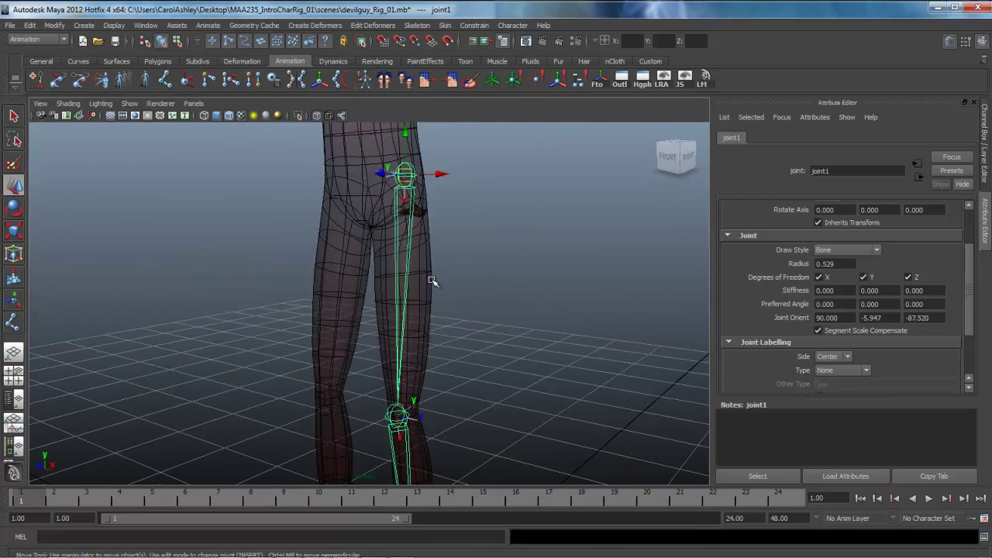
pyautogui.keyDown('alt'); pyautogui.moveTo(460, 297); pyautogui.dragTo(458, 332, button='middle'); pyautogui.keyUp('alt')
pyautogui.keyDown('alt'); pyautogui.moveTo(516, 310); pyautogui.dragTo(514, 306, button='middle'); pyautogui.keyUp('alt')
pyautogui.keyDown('alt'); pyautogui.moveTo(443, 263); pyautogui.dragTo(455, 373); pyautogui.keyUp('alt')
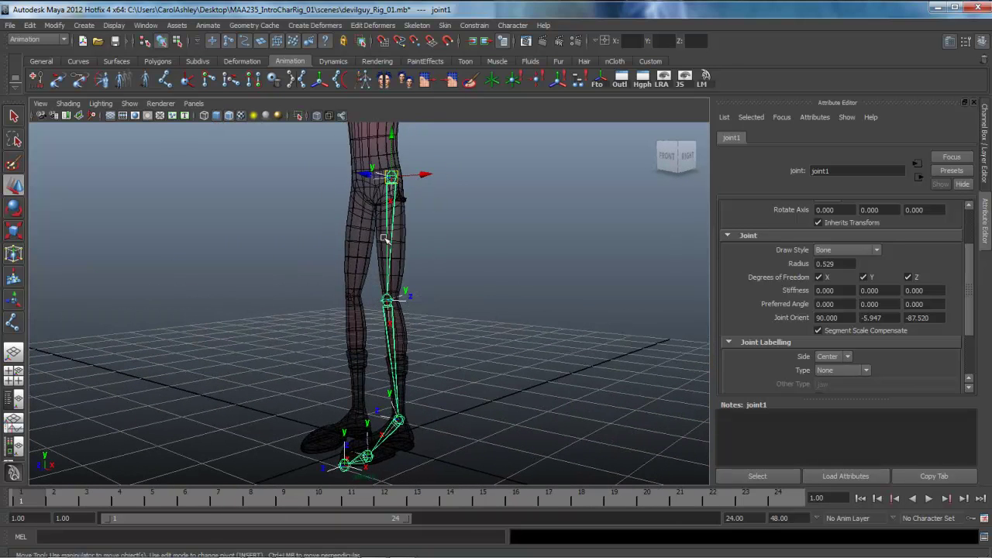
pyautogui.keyDown('alt'); pyautogui.moveTo(416, 236); pyautogui.dragTo(416, 243, button='middle'); pyautogui.keyUp('alt')
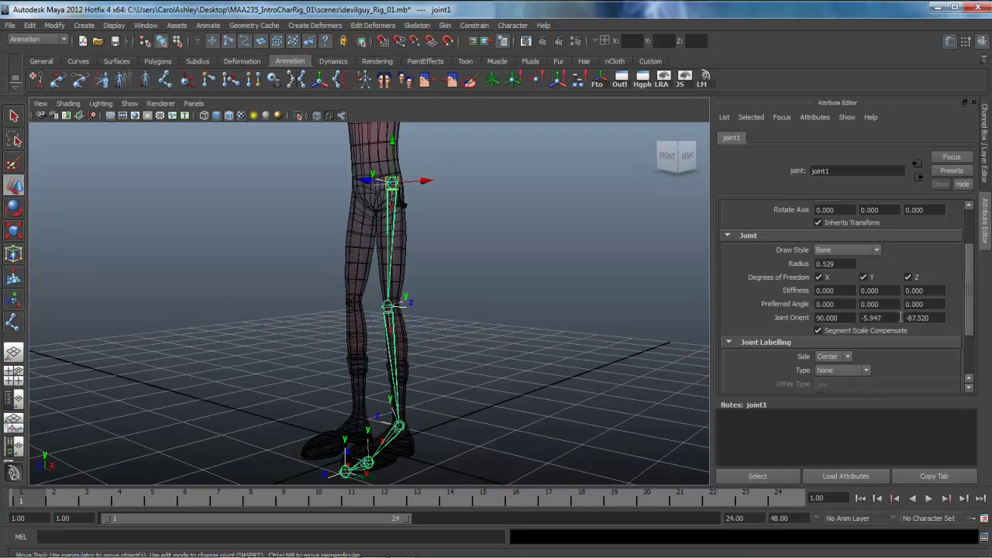
# Step: Try setting the hip joint's Joint Orient X to 0 and inspect the leg chain from the front
pyautogui.click(826, 318)
pyautogui.write('0')
pyautogui.press('Return')
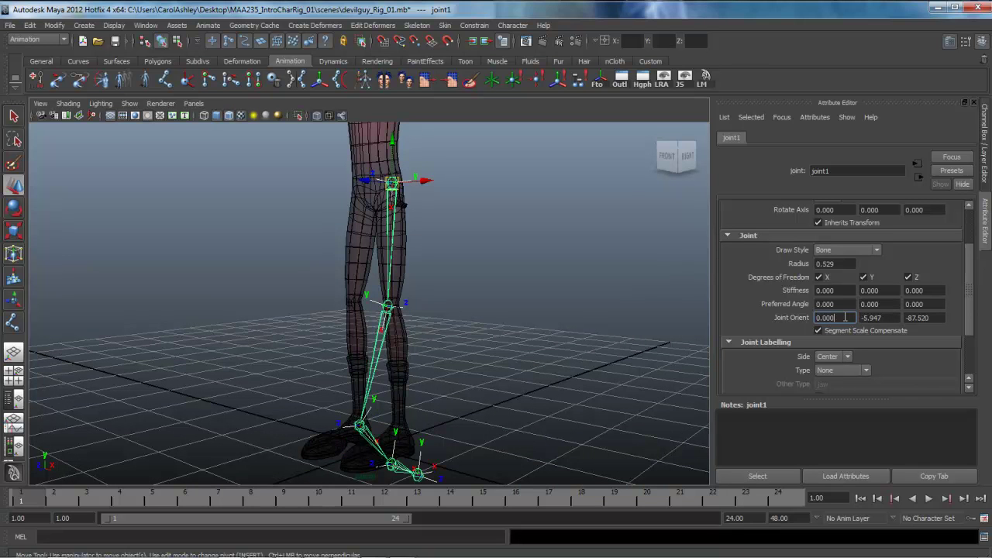
pyautogui.keyDown('alt'); pyautogui.moveTo(334, 411); pyautogui.dragTo(428, 421); pyautogui.keyUp('alt')
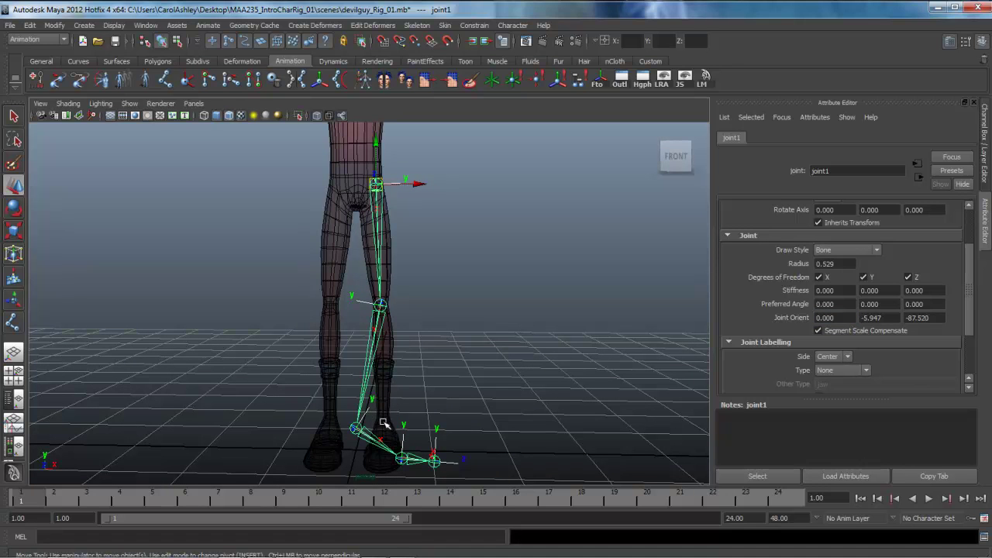
pyautogui.click(841, 318)
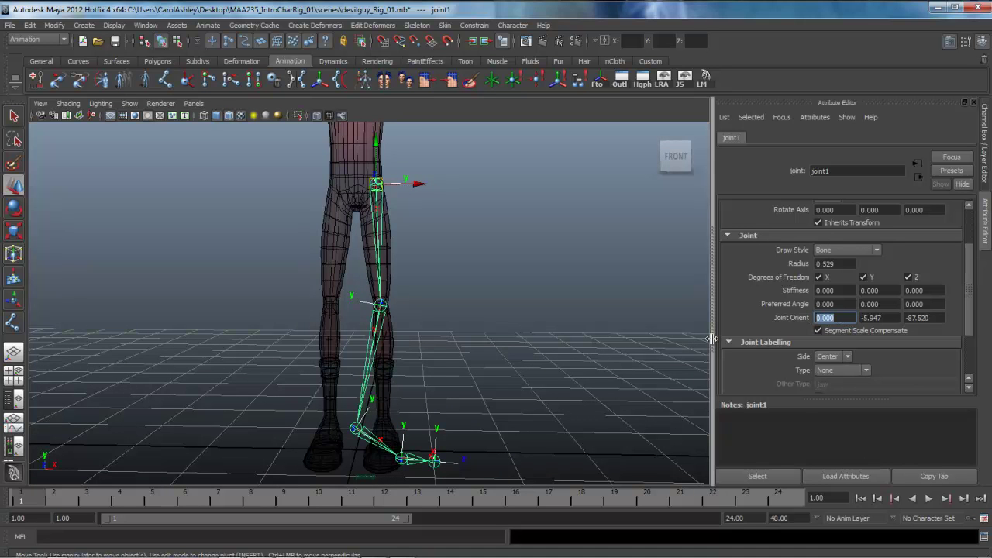
# Step: Undo the hip joint's orient change and return the leg chain to its former pose
pyautogui.click(479, 355)
pyautogui.hotkey('ctrl', 'z')
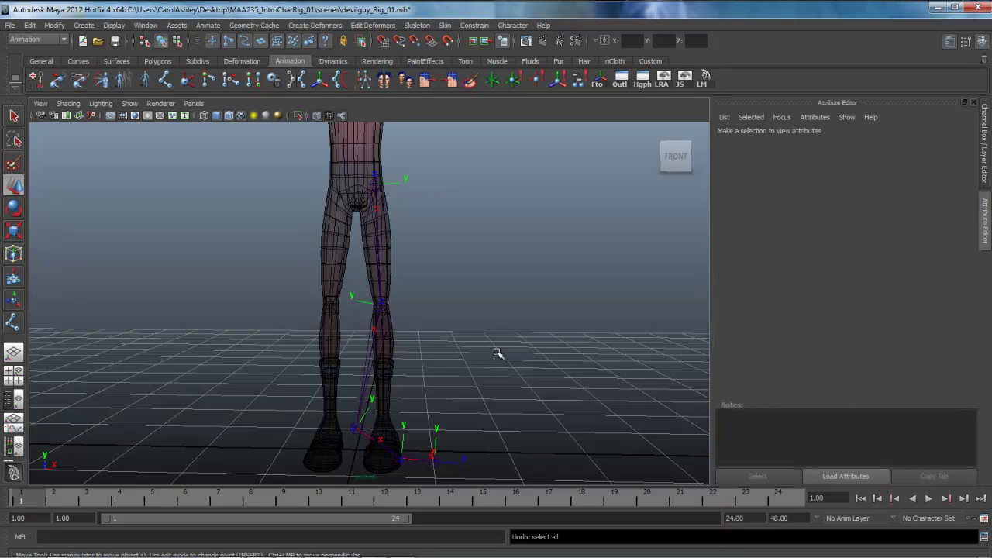
pyautogui.click(398, 352)
pyautogui.hotkey('ctrl', 'z')
pyautogui.hotkey('ctrl', 'z')
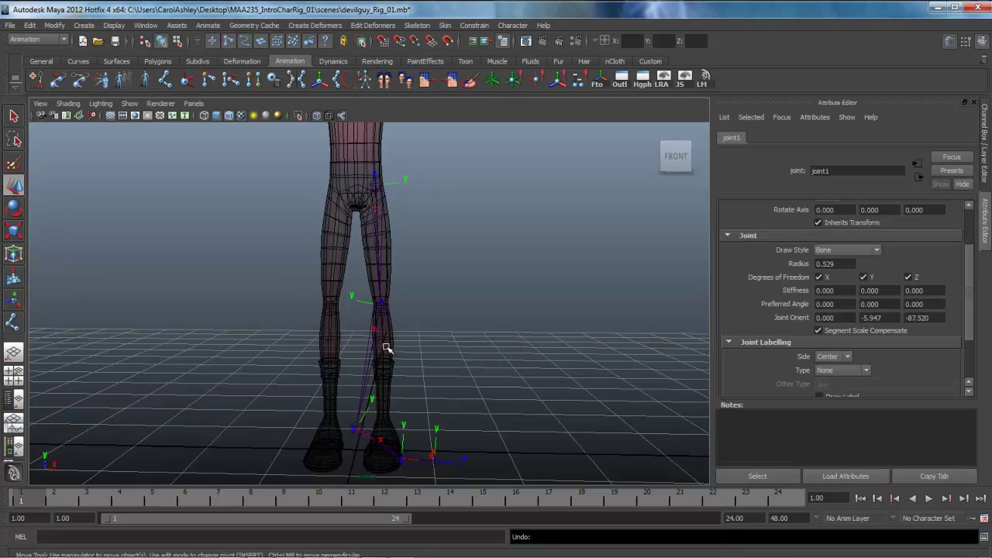
pyautogui.keyDown('alt'); pyautogui.moveTo(496, 326); pyautogui.dragTo(465, 388); pyautogui.keyUp('alt')
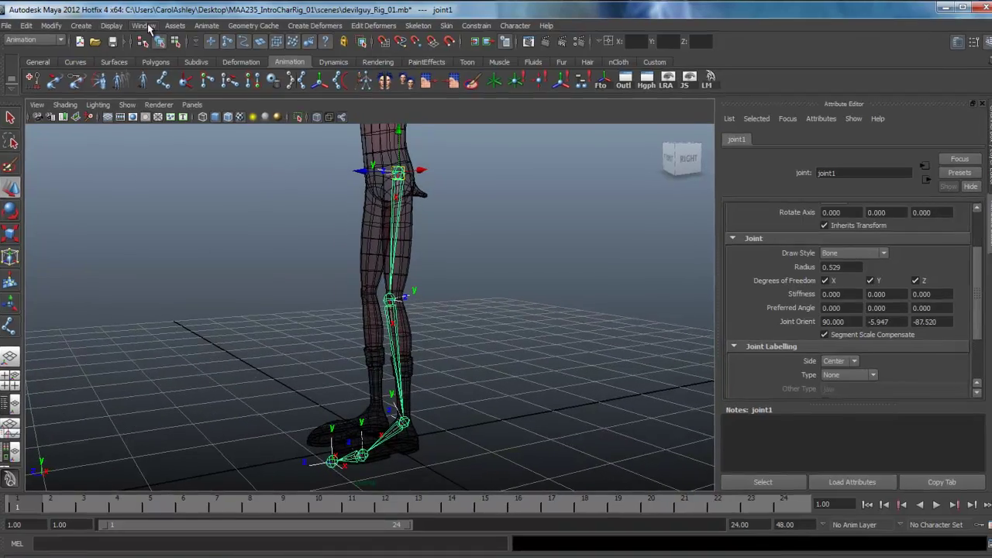
# Step: Check the Undo queue settings in the preferences and save the preferences
pyautogui.click(145, 25)
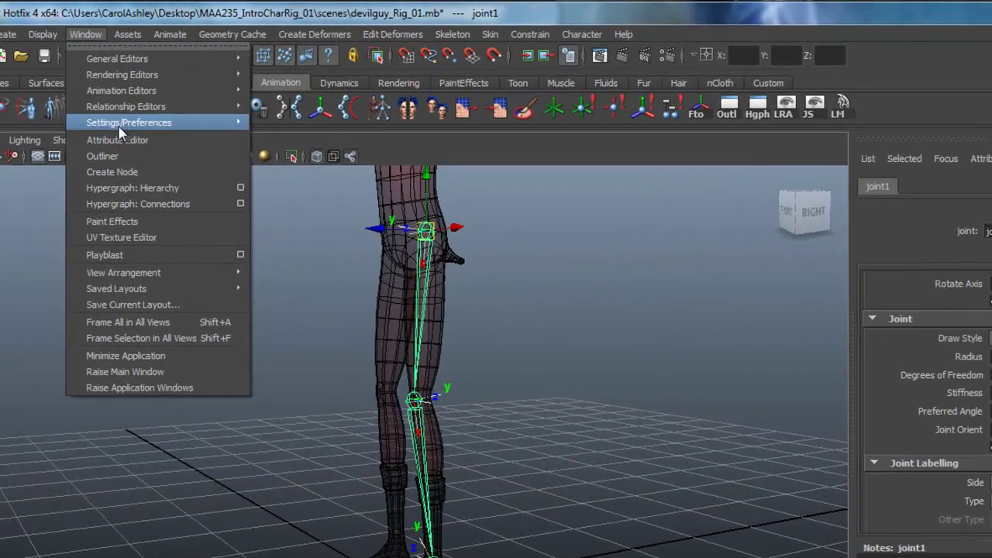
pyautogui.moveTo(120, 133)
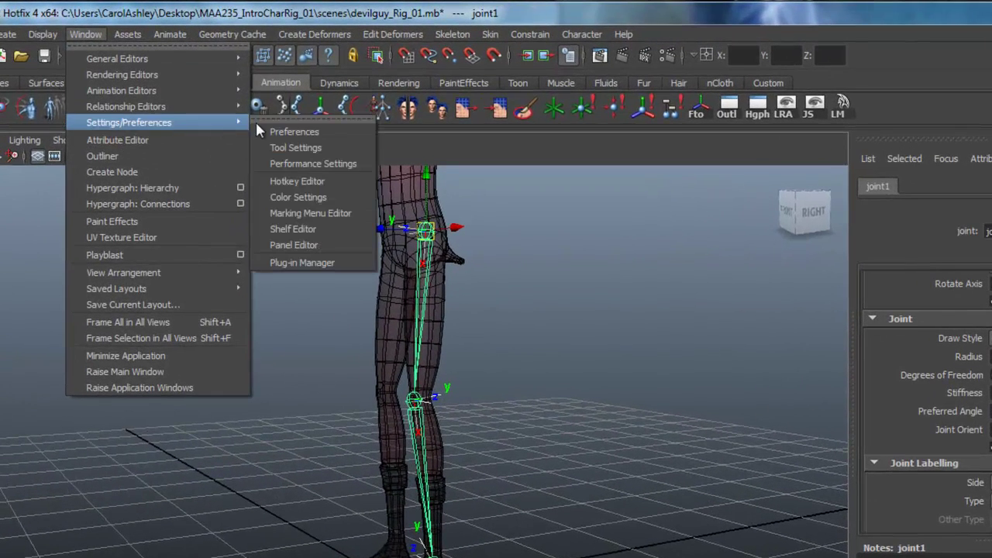
pyautogui.click(286, 131)
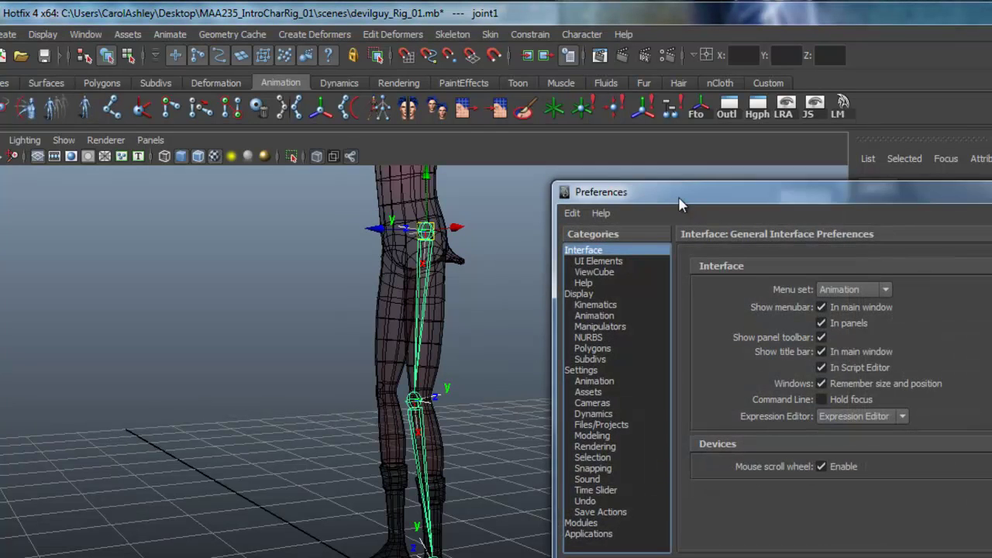
pyautogui.click(522, 447)
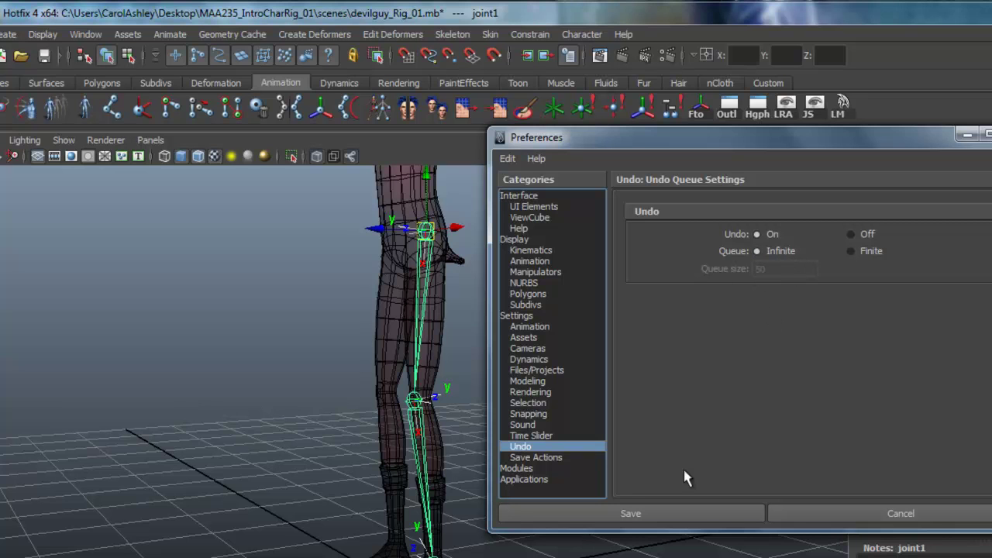
pyautogui.click(631, 514)
# Step: Unparent the knee joint (joint2) from the hip joint
pyautogui.keyDown('alt'); pyautogui.moveTo(637, 354); pyautogui.dragTo(542, 438); pyautogui.keyUp('alt')
pyautogui.keyDown('alt'); pyautogui.moveTo(360, 391); pyautogui.dragTo(368, 381); pyautogui.keyUp('alt')
pyautogui.moveTo(325, 462)
pyautogui.keyDown('alt'); pyautogui.mouseDown()
pyautogui.moveTo(587, 460)
pyautogui.moveTo(332, 476)
pyautogui.moveTo(308, 457)
pyautogui.mouseUp(); pyautogui.keyUp('alt')
pyautogui.keyDown('alt'); pyautogui.moveTo(308, 457); pyautogui.dragTo(540, 452, button='right'); pyautogui.keyUp('alt')
pyautogui.keyDown('alt'); pyautogui.moveTo(540, 451); pyautogui.dragTo(511, 520, button='middle'); pyautogui.keyUp('alt')
pyautogui.keyDown('alt'); pyautogui.moveTo(512, 519); pyautogui.dragTo(501, 478); pyautogui.keyUp('alt')
pyautogui.keyDown('alt'); pyautogui.moveTo(361, 429); pyautogui.dragTo(535, 450); pyautogui.keyUp('alt')
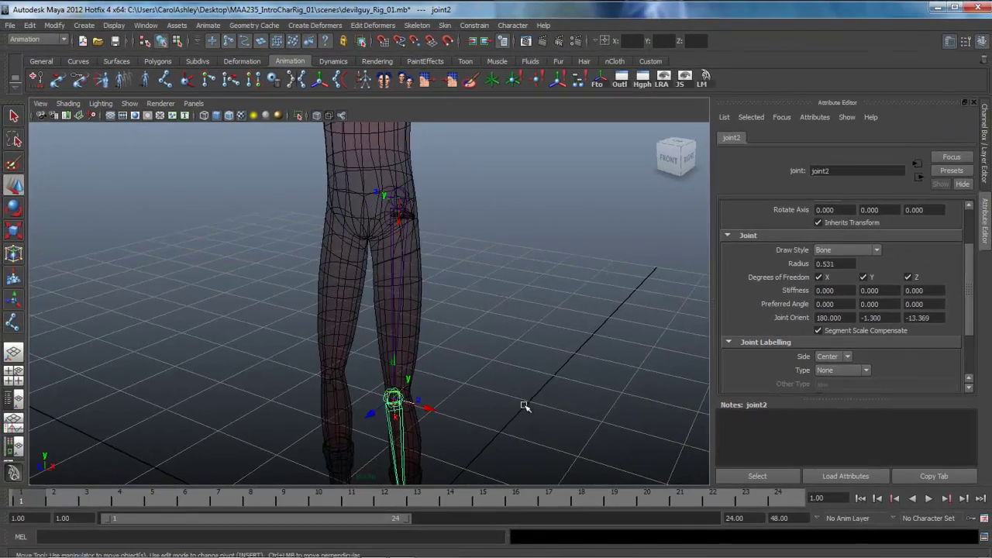
pyautogui.keyDown('alt'); pyautogui.moveTo(525, 406); pyautogui.dragTo(465, 376); pyautogui.keyUp('alt')
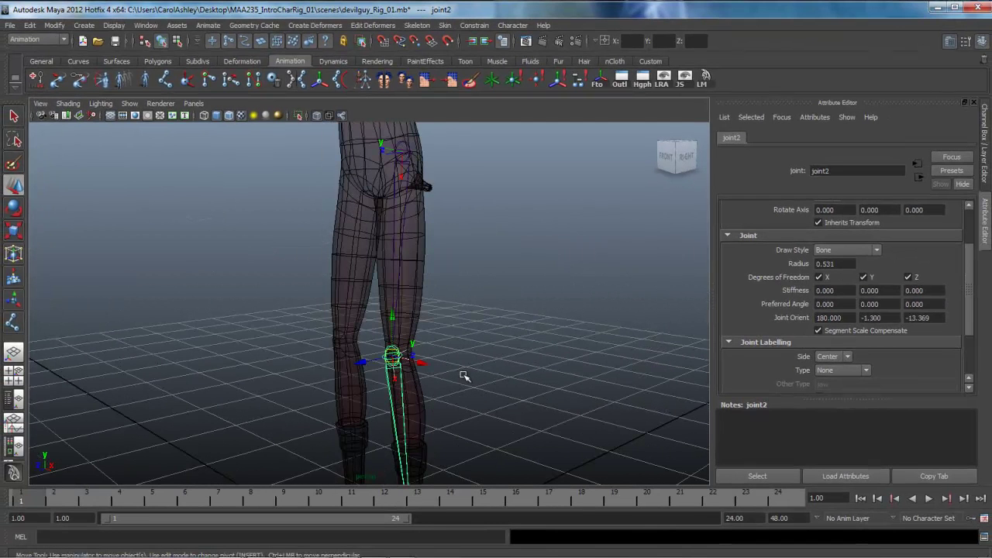
pyautogui.hotkey('shift', 'p')
# Step: Unparent the ankle joint (joint3) from the knee joint
pyautogui.keyDown('alt'); pyautogui.moveTo(488, 383); pyautogui.dragTo(487, 348, button='middle'); pyautogui.keyUp('alt')
pyautogui.keyDown('alt'); pyautogui.moveTo(480, 428); pyautogui.dragTo(433, 389); pyautogui.keyUp('alt')
pyautogui.click(411, 416)
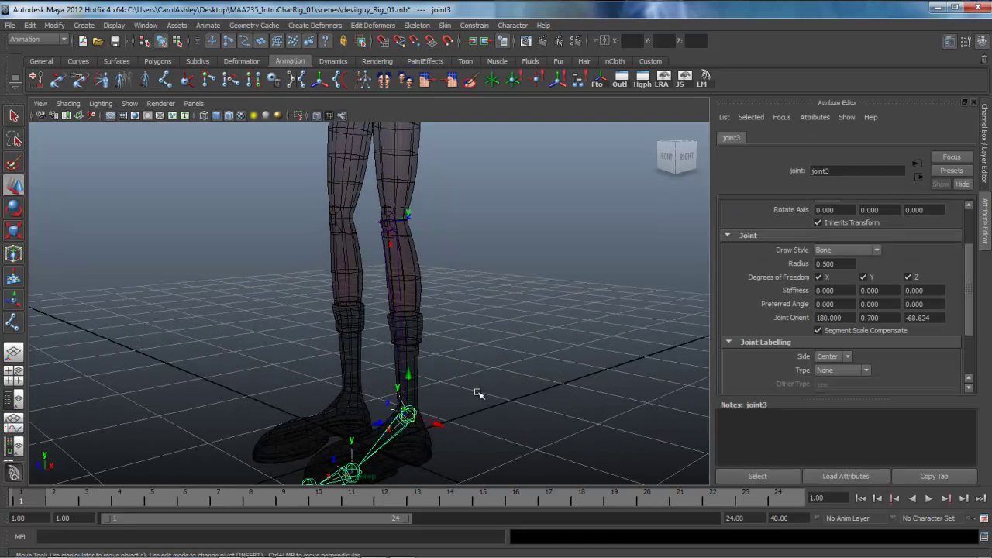
pyautogui.hotkey('shift', 'p')
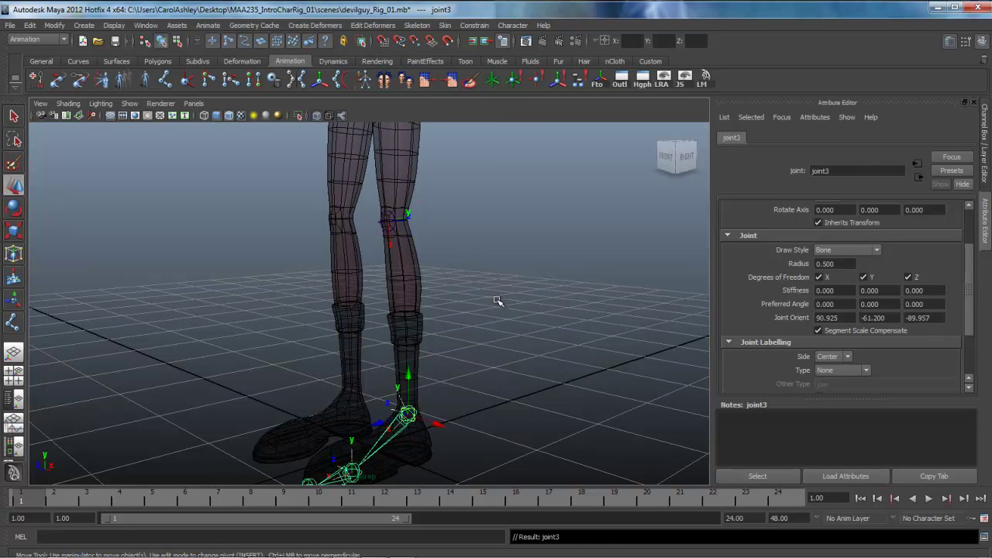
# Step: Set the hip joint's (joint1) Joint Orient to 0, 0, 0
pyautogui.keyDown('alt'); pyautogui.moveTo(391, 272); pyautogui.dragTo(379, 361, button='middle'); pyautogui.keyUp('alt')
pyautogui.click(377, 315)
pyautogui.keyDown('alt'); pyautogui.moveTo(483, 303); pyautogui.dragTo(409, 290); pyautogui.keyUp('alt')
pyautogui.click(383, 165)
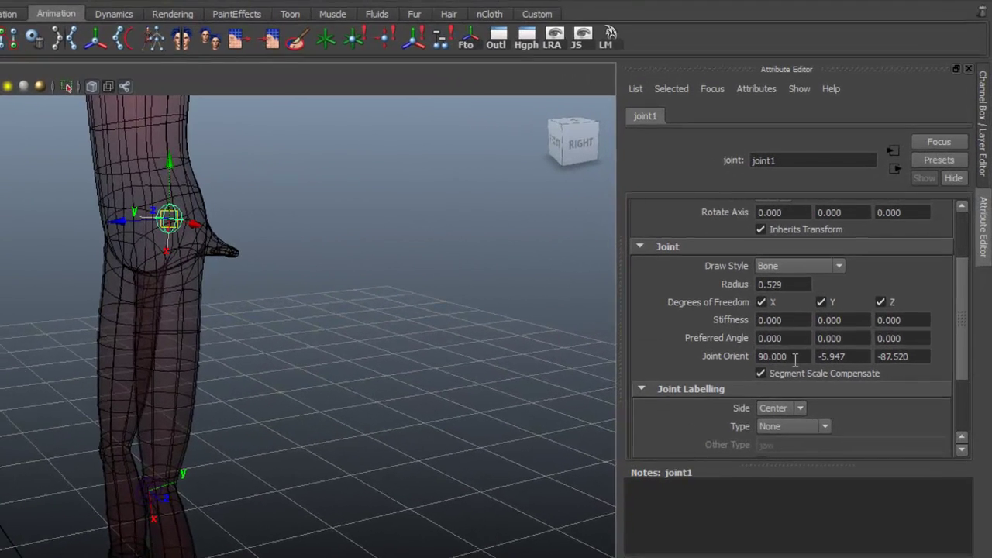
pyautogui.moveTo(795, 360); pyautogui.dragTo(751, 365)
pyautogui.write('0')
pyautogui.press('Tab')
pyautogui.write('0')
pyautogui.press('Tab')
pyautogui.write('0')
pyautogui.press('Return')
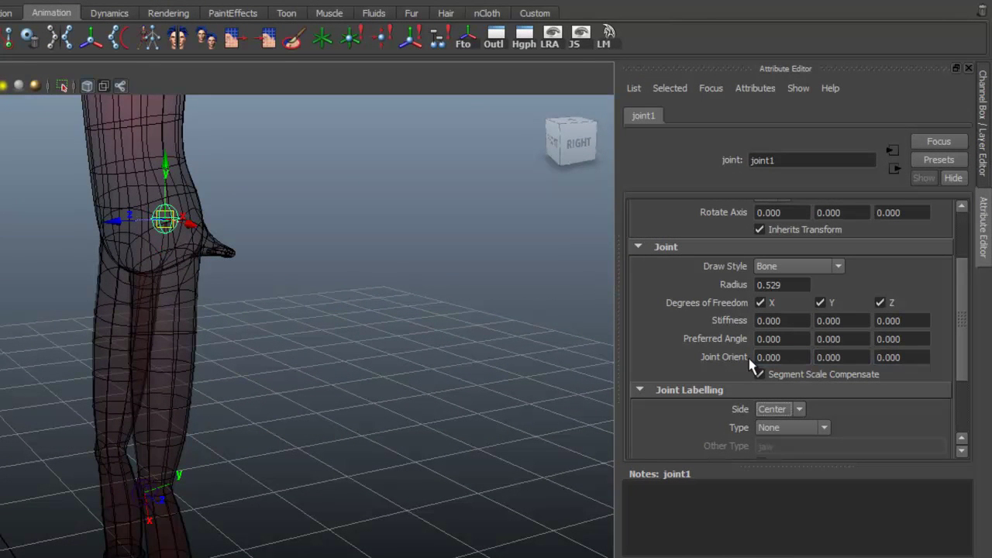
# Step: Set the knee joint's (joint2) Joint Orient to 0, 0, 0
pyautogui.keyDown('alt'); pyautogui.moveTo(259, 394); pyautogui.dragTo(181, 437); pyautogui.keyUp('alt')
pyautogui.click(147, 417)
pyautogui.moveTo(795, 360); pyautogui.dragTo(749, 368)
pyautogui.write('0')
pyautogui.press('Tab')
pyautogui.write('0')
pyautogui.press('Tab')
pyautogui.write('0')
pyautogui.press('Return')
# Step: Open the Aim constraint options with the legs and their joint axes in view beside the dialog
pyautogui.keyDown('alt'); pyautogui.moveTo(295, 384); pyautogui.dragTo(187, 389); pyautogui.keyUp('alt')
pyautogui.keyDown('alt'); pyautogui.moveTo(311, 297); pyautogui.dragTo(327, 426, button='middle'); pyautogui.keyUp('alt')
pyautogui.keyDown('alt'); pyautogui.moveTo(412, 290); pyautogui.dragTo(328, 283, button='right'); pyautogui.keyUp('alt')
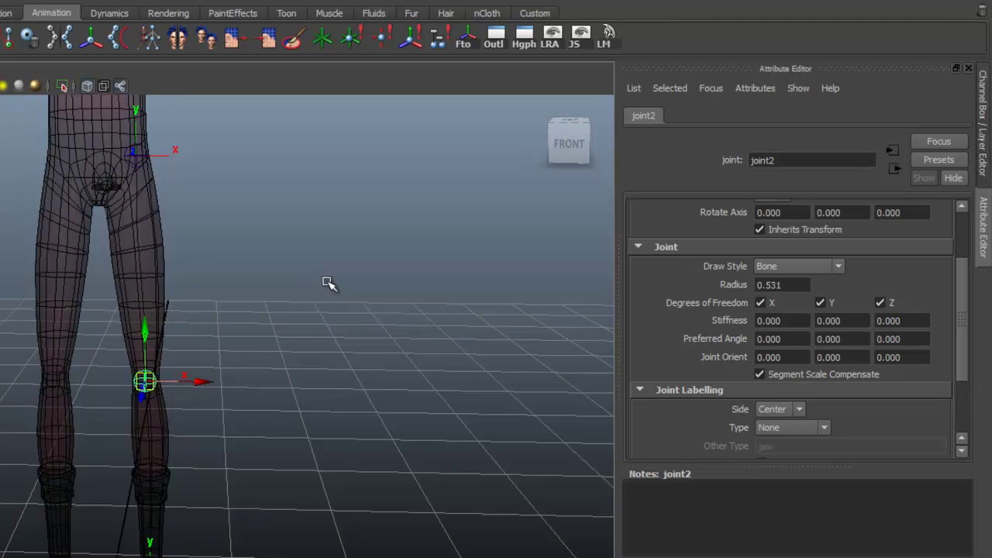
pyautogui.keyDown('alt'); pyautogui.moveTo(329, 285); pyautogui.dragTo(344, 310, button='middle'); pyautogui.keyUp('alt')
pyautogui.keyDown('alt'); pyautogui.moveTo(361, 396); pyautogui.dragTo(370, 385, button='middle'); pyautogui.keyUp('alt')
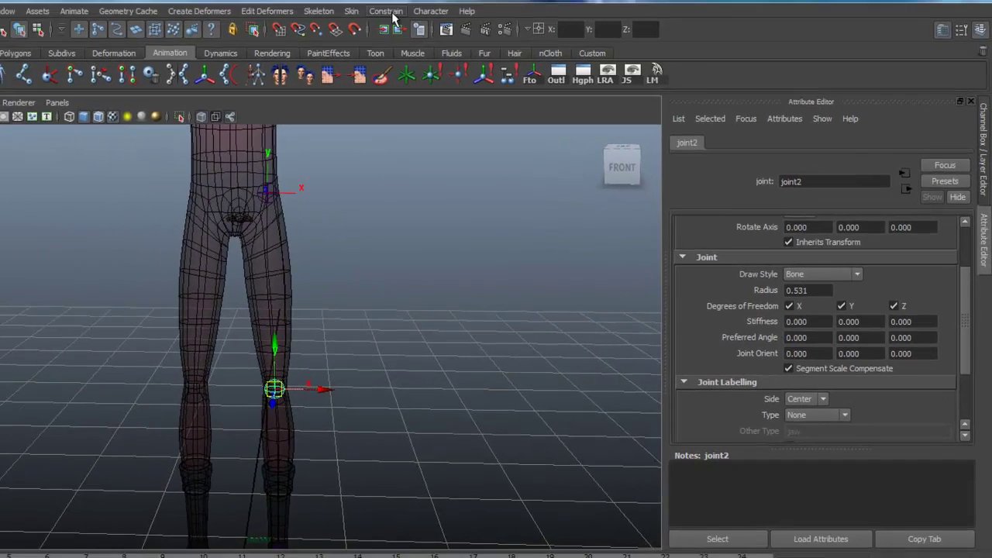
pyautogui.click(418, 29)
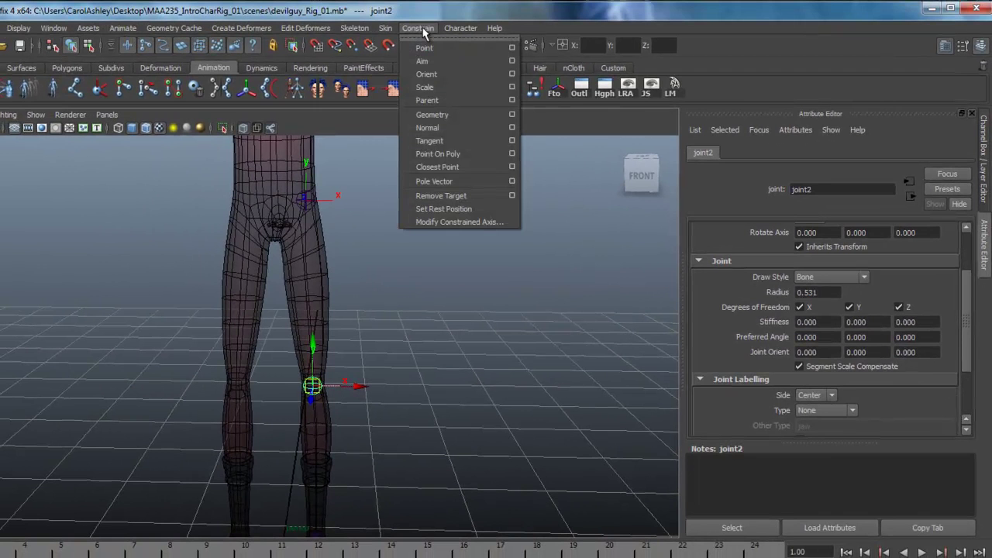
pyautogui.click(515, 67)
pyautogui.moveTo(544, 156); pyautogui.dragTo(499, 157)
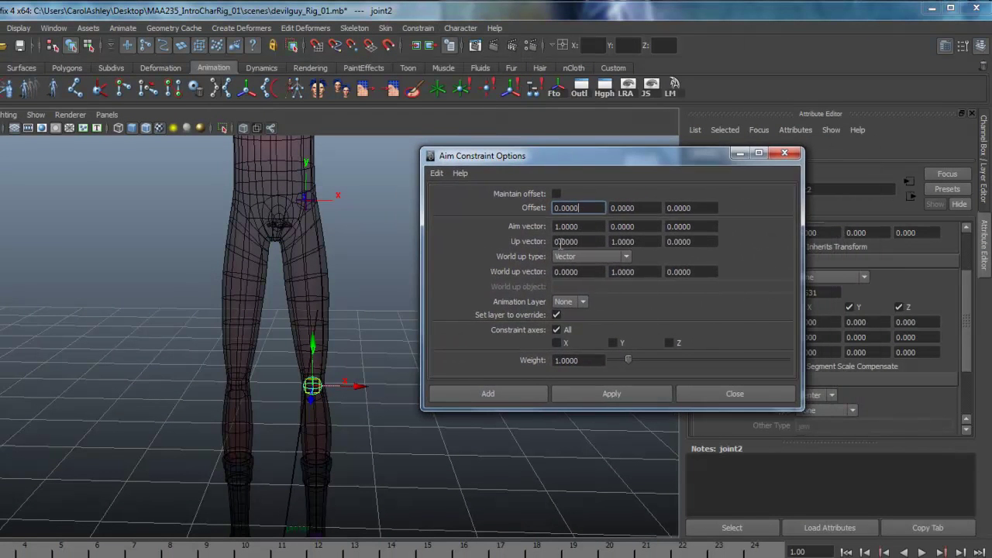
pyautogui.moveTo(533, 164); pyautogui.dragTo(531, 156)
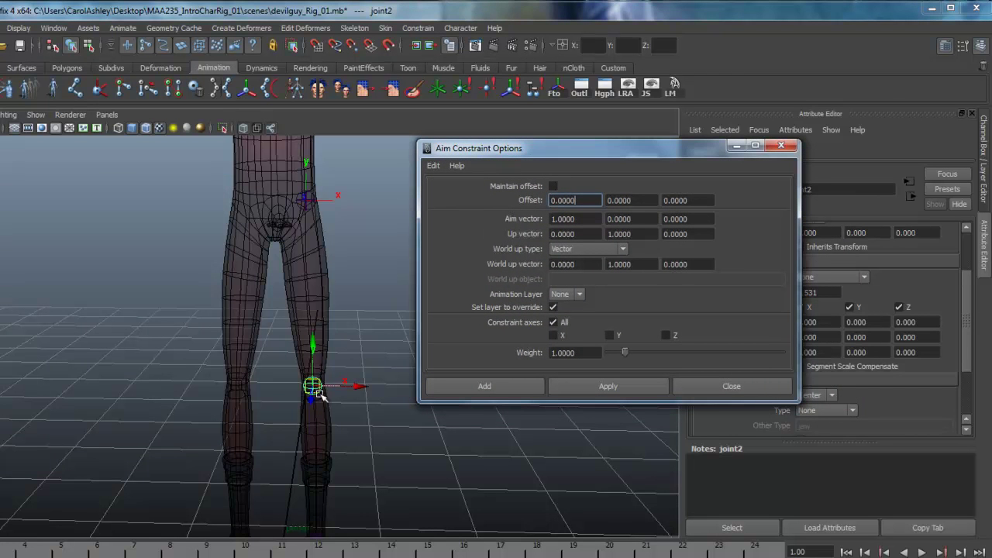
# Step: Compare the Aim constraint's aim and up vectors with the leg joints' axes, and close the options without applying
pyautogui.keyDown('alt'); pyautogui.moveTo(372, 427); pyautogui.dragTo(365, 388, button='middle'); pyautogui.keyUp('alt')
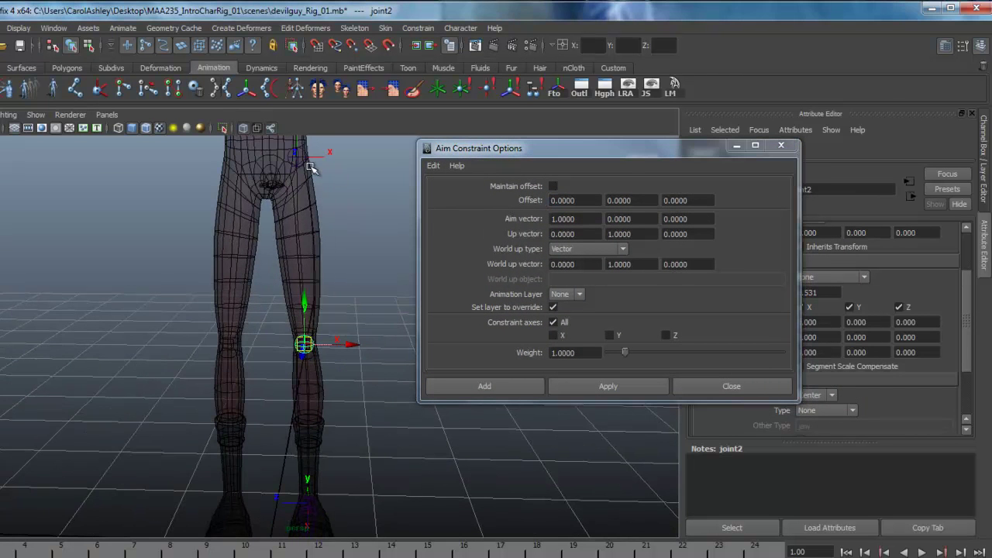
pyautogui.keyDown('alt'); pyautogui.moveTo(361, 328); pyautogui.dragTo(287, 316); pyautogui.keyUp('alt')
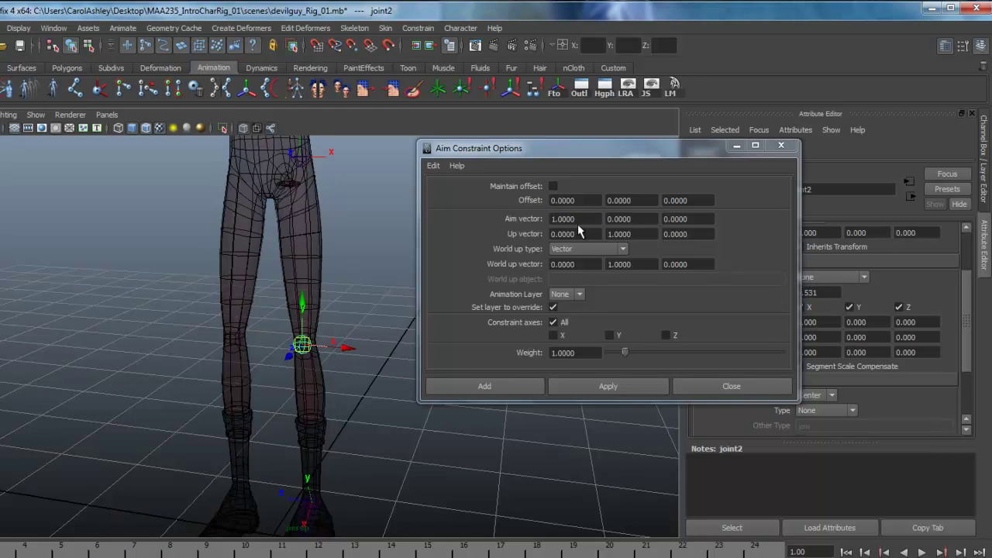
pyautogui.keyDown('alt'); pyautogui.moveTo(385, 351); pyautogui.dragTo(365, 318, button='middle'); pyautogui.keyUp('alt')
pyautogui.keyDown('alt'); pyautogui.moveTo(363, 406); pyautogui.dragTo(327, 401, button='right'); pyautogui.keyUp('alt')
pyautogui.moveTo(350, 404)
pyautogui.keyDown('alt'); pyautogui.mouseDown(button='middle')
pyautogui.moveTo(349, 394)
pyautogui.moveTo(355, 407)
pyautogui.mouseUp(button='middle'); pyautogui.keyUp('alt')
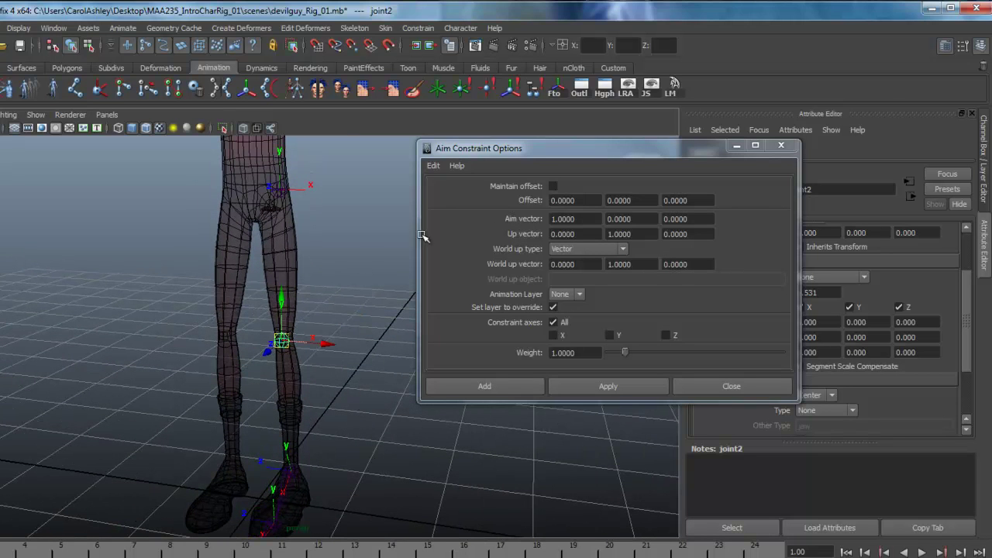
pyautogui.keyDown('alt'); pyautogui.moveTo(309, 339); pyautogui.dragTo(341, 337); pyautogui.keyUp('alt')
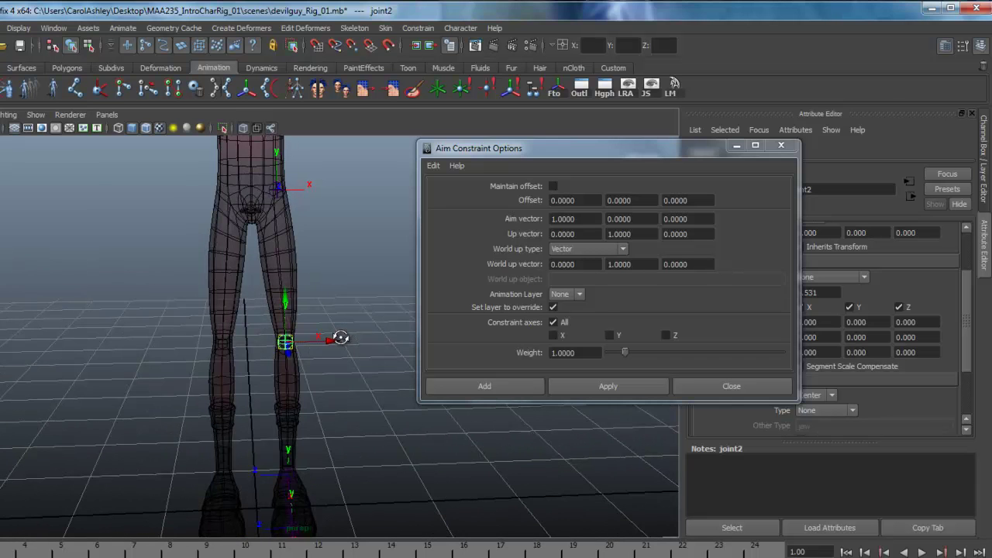
pyautogui.click(781, 145)
pyautogui.keyDown('alt'); pyautogui.moveTo(468, 336); pyautogui.dragTo(380, 355, button='right'); pyautogui.keyUp('alt')
pyautogui.keyDown('alt'); pyautogui.moveTo(427, 336); pyautogui.dragTo(457, 329, button='middle'); pyautogui.keyUp('alt')
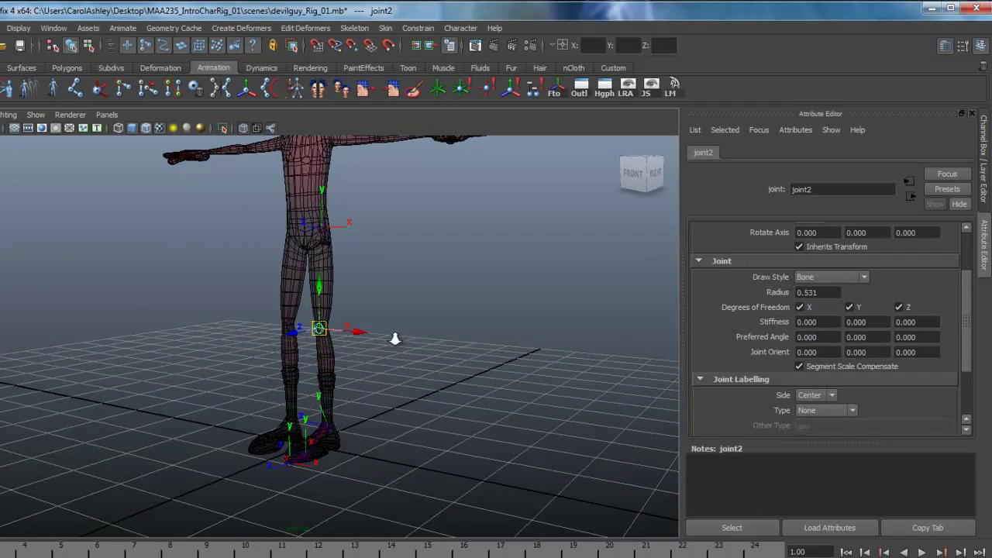
pyautogui.keyDown('alt'); pyautogui.moveTo(381, 339); pyautogui.dragTo(456, 341, button='right'); pyautogui.keyUp('alt')
pyautogui.keyDown('alt'); pyautogui.moveTo(450, 343); pyautogui.dragTo(443, 362, button='middle'); pyautogui.keyUp('alt')
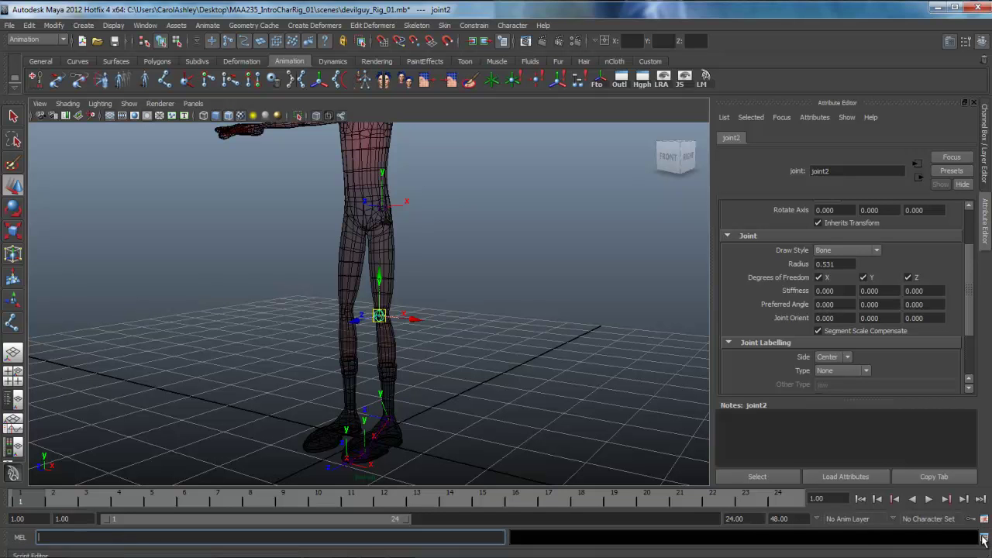
# Step: Open the Script Editor, clear its history and script input, and enlarge its window
pyautogui.click(985, 540)
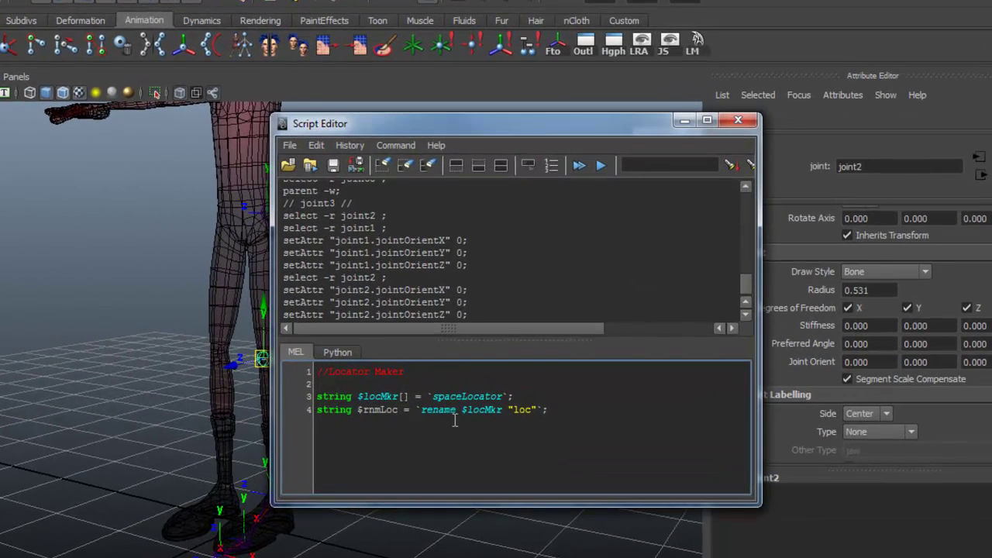
pyautogui.moveTo(465, 250); pyautogui.dragTo(459, 369, button='right')
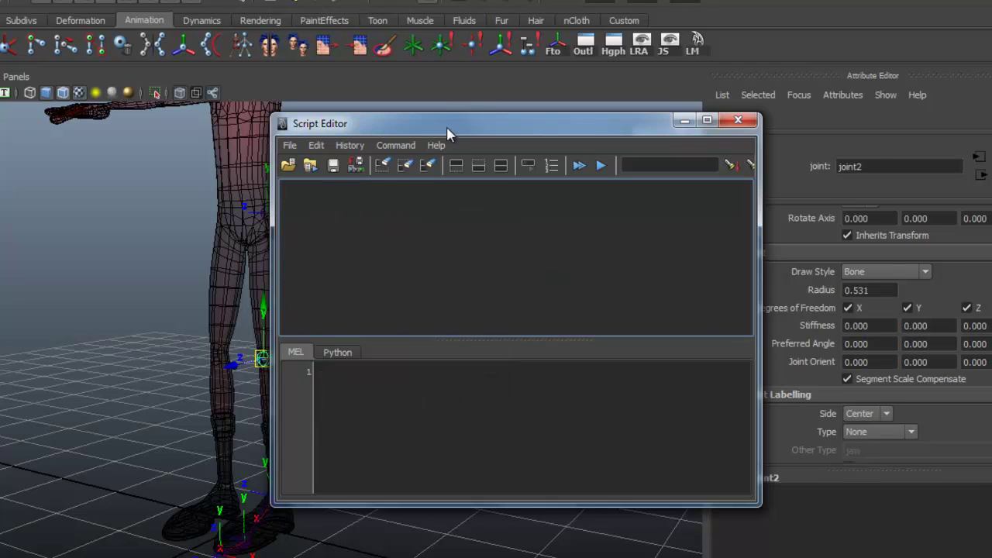
pyautogui.moveTo(452, 123); pyautogui.dragTo(562, 101)
pyautogui.moveTo(862, 480); pyautogui.dragTo(903, 523)
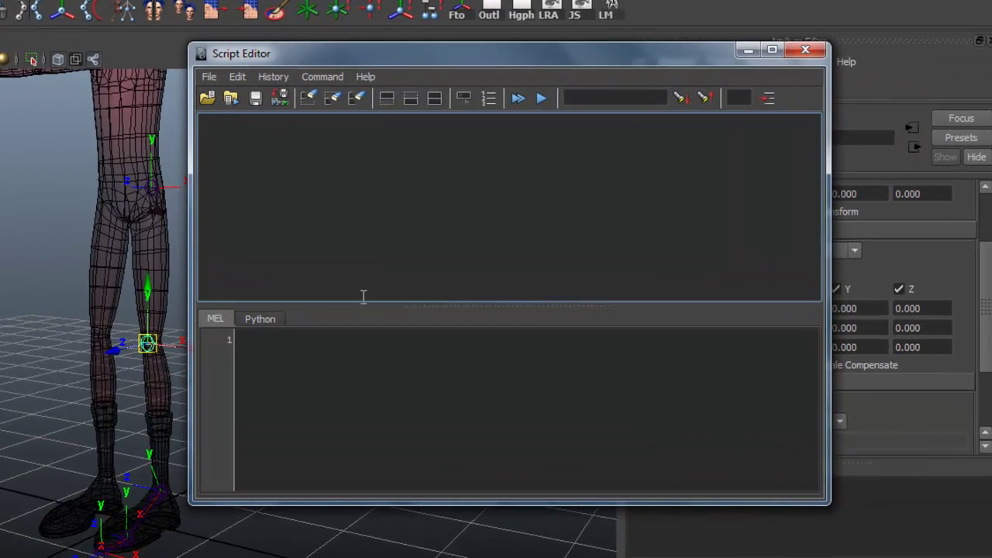
# Step: Write the comment //Locator Maker and the MEL line string $locMkr[] = `spaceLocator`; in the script input
pyautogui.click(273, 358)
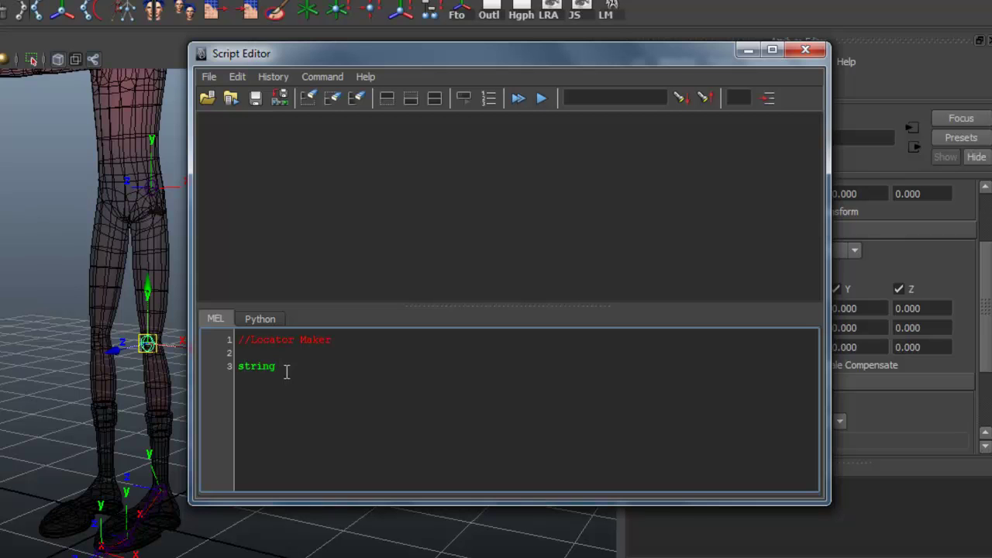
pyautogui.write('locMkr[')
pyautogui.write('scpaceLocator')
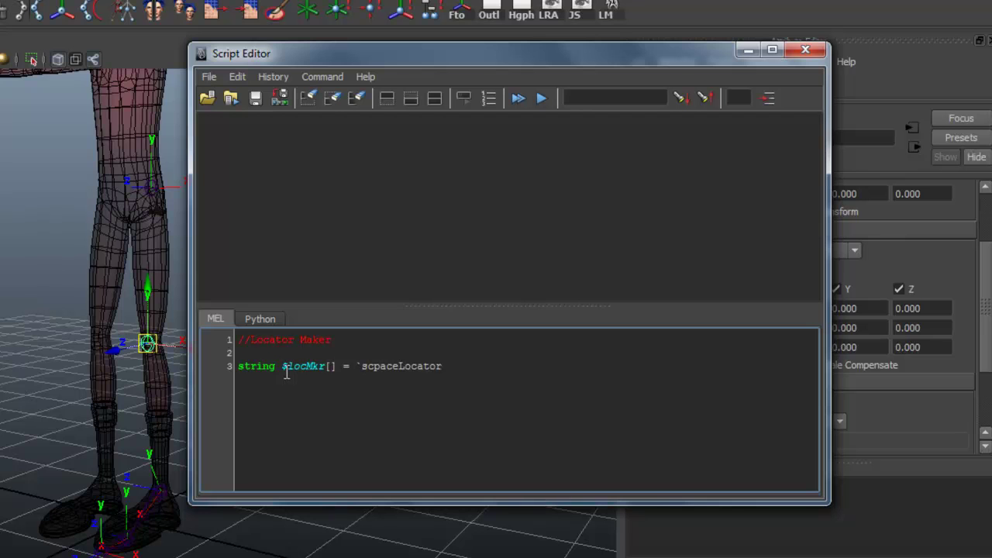
pyautogui.write('`;')
pyautogui.press('Return')
pyautogui.click(374, 366)
pyautogui.press('BackSpace')
pyautogui.press('Return')
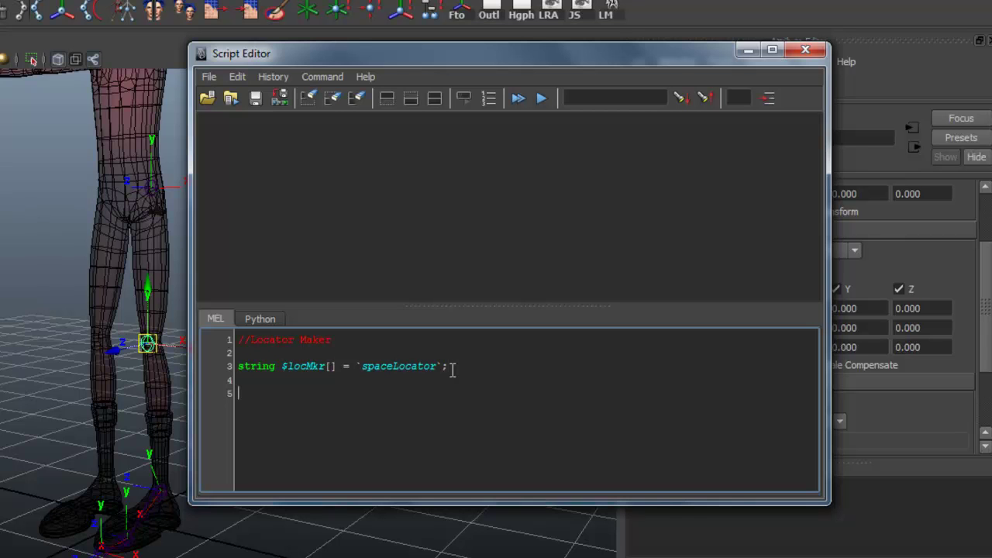
# Step: Begin the next script line with string $rnmLoc = `rename directly below the spaceLocator line
pyautogui.press('BackSpace')
pyautogui.write('s')
pyautogui.moveTo(281, 370); pyautogui.dragTo(327, 370)
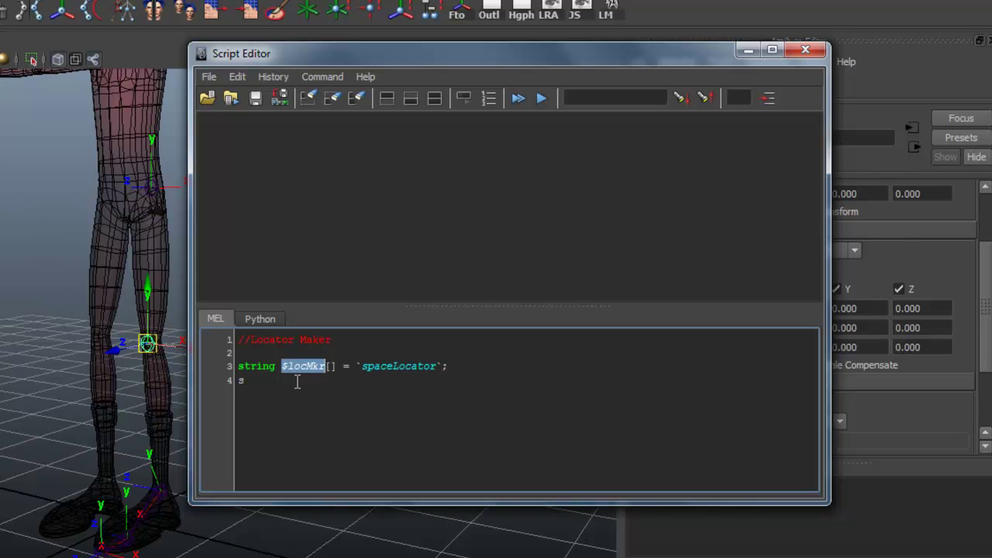
pyautogui.click(295, 379)
pyautogui.write('ting')
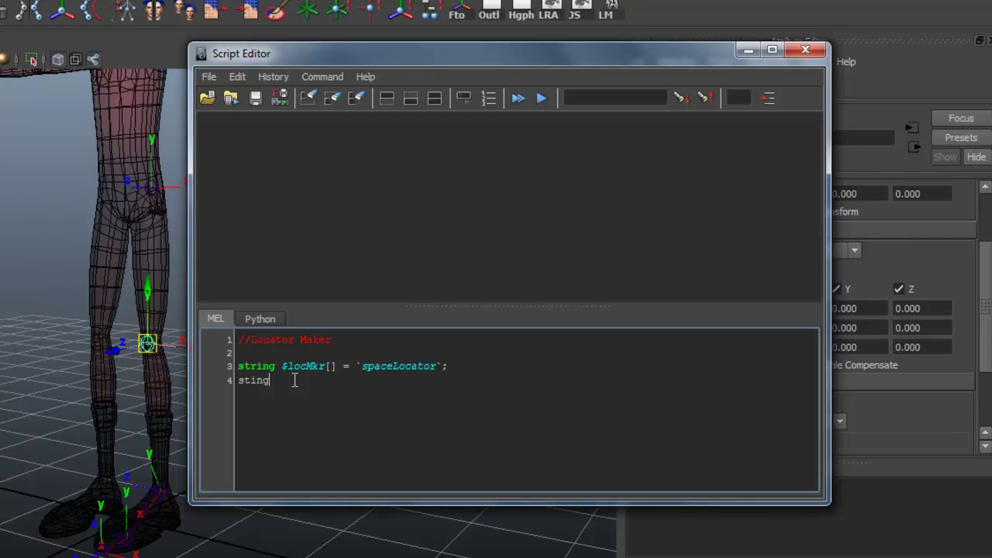
pyautogui.press('BackSpace')
pyautogui.press('BackSpace')
pyautogui.press('BackSpace')
pyautogui.write('ring $armLoc =')
pyautogui.write('`rename')
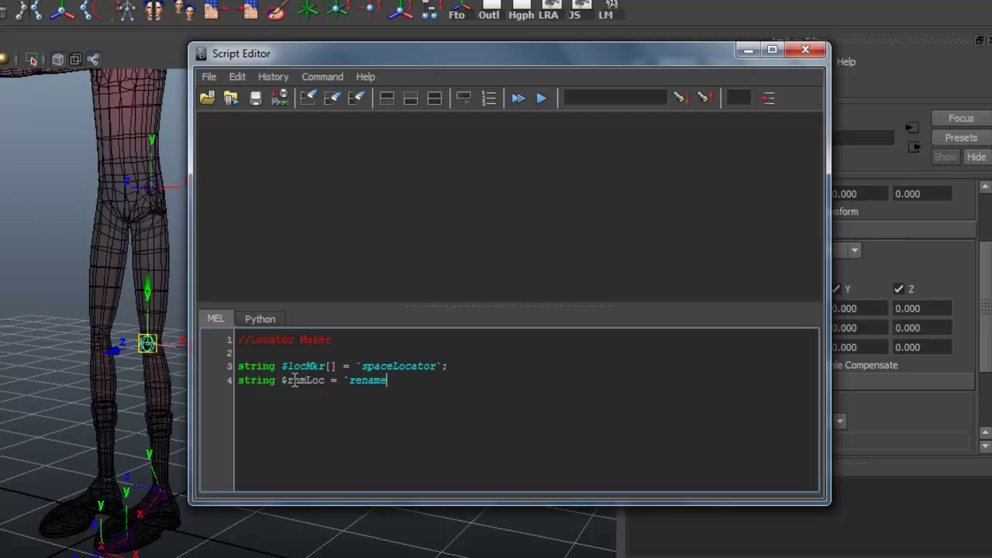
# Step: Complete the rename command with the variable $locMkr, the name "loc" and a semicolon, and execute the whole script
pyautogui.write(' $')
pyautogui.press('BackSpace')
pyautogui.moveTo(282, 366); pyautogui.dragTo(327, 371)
pyautogui.hotkey('ctrl', 'c')
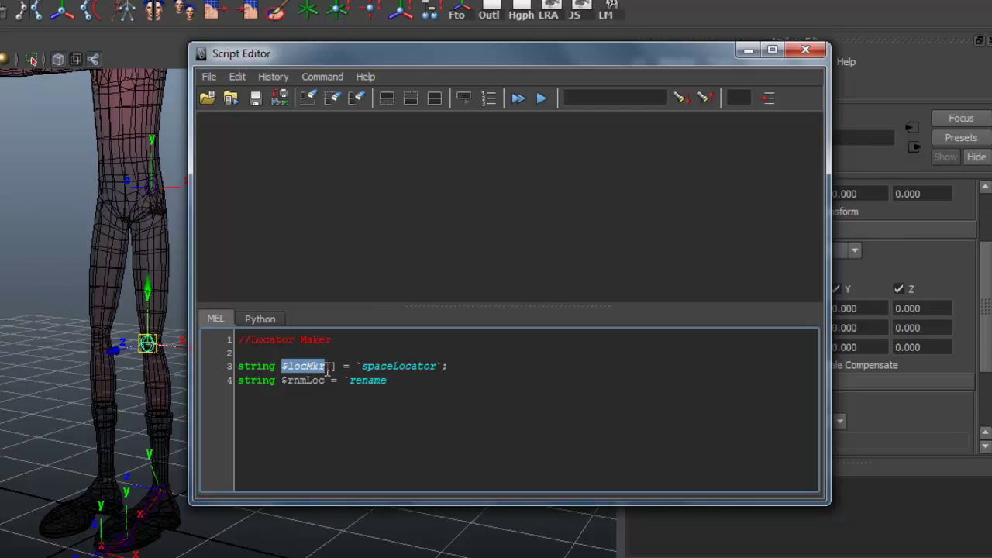
pyautogui.click(406, 381)
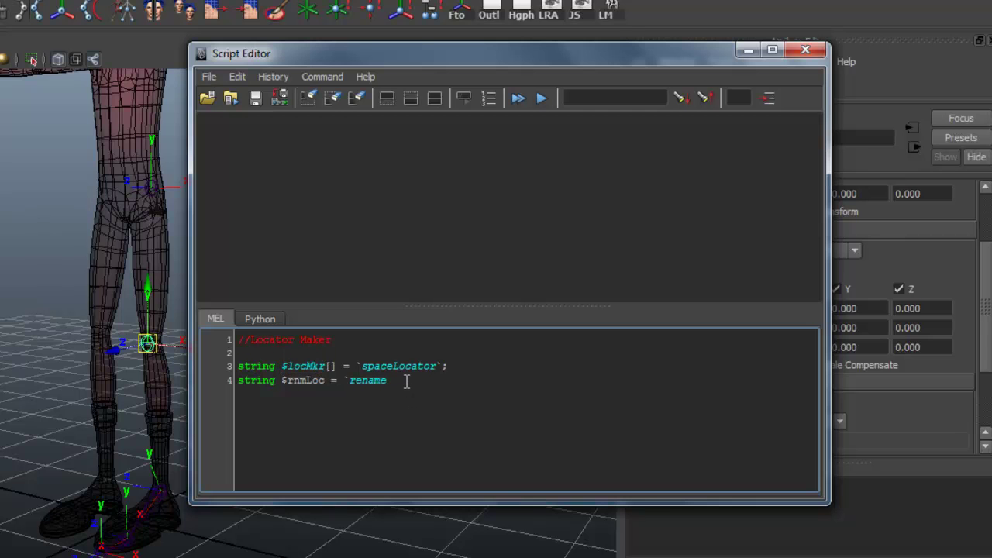
pyautogui.hotkey('ctrl', 'v')
pyautogui.write('"loc"')
pyautogui.write(';')
pyautogui.moveTo(481, 380); pyautogui.dragTo(238, 340)
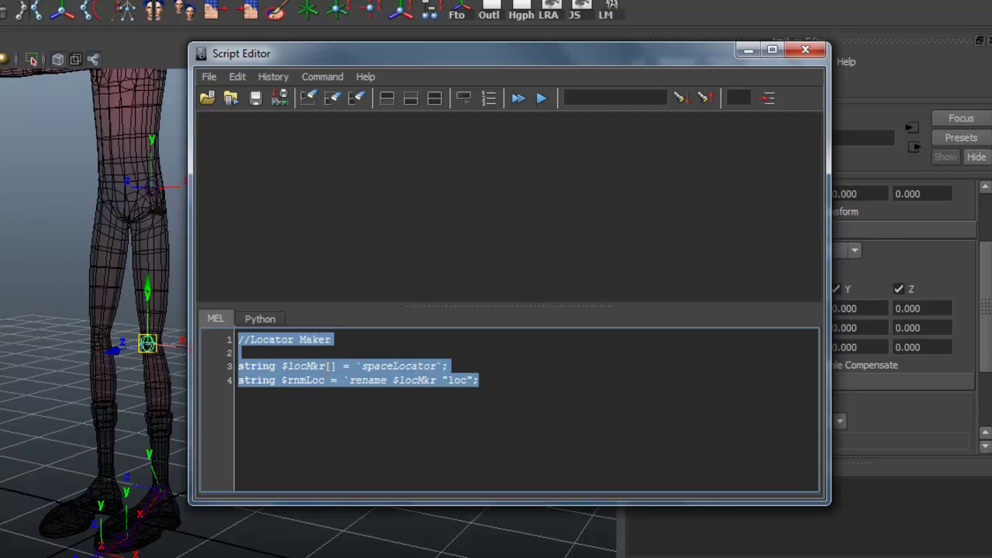
pyautogui.hotkey('ctrl', 'Return')
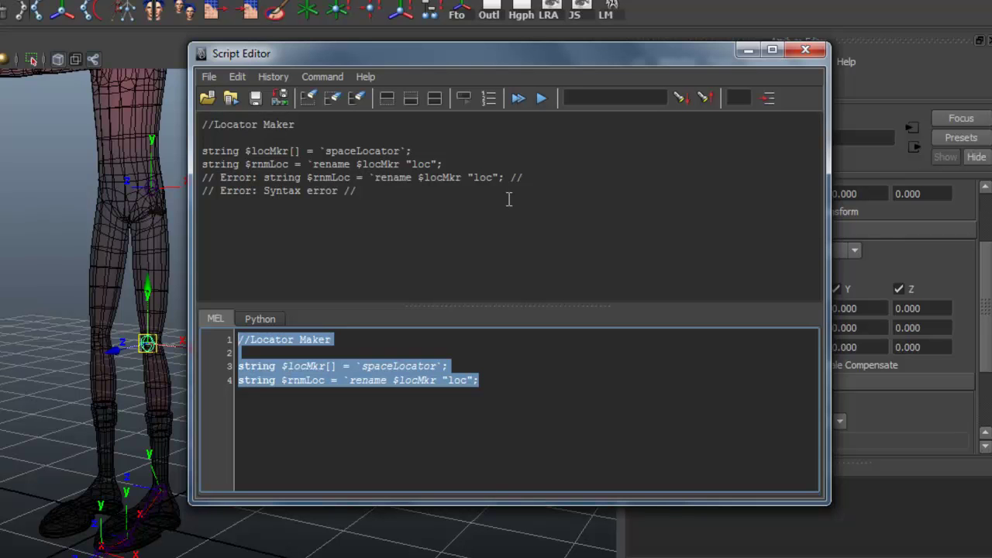
# Step: Add the missing closing backtick after "loc" in the rename line and execute the whole script again
pyautogui.click(463, 381)
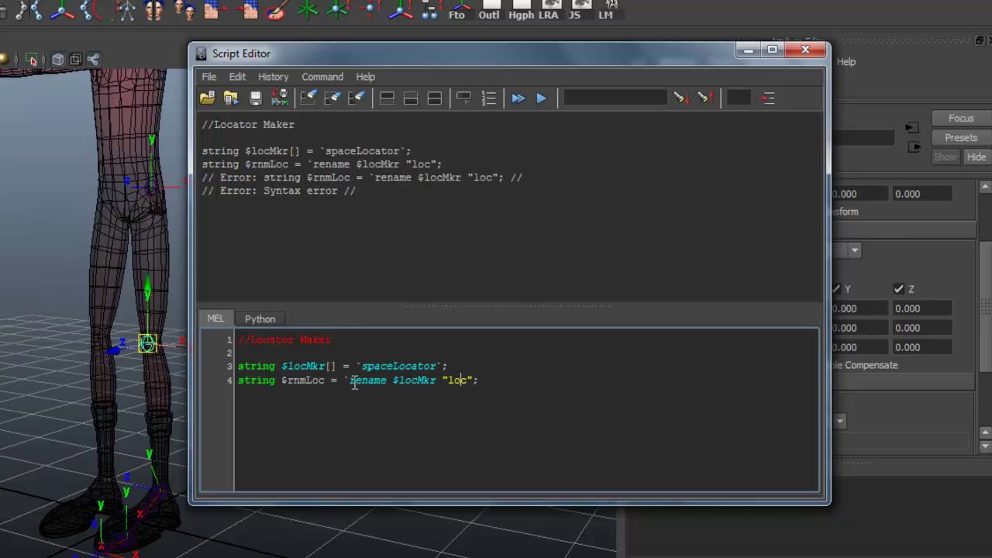
pyautogui.click(348, 381)
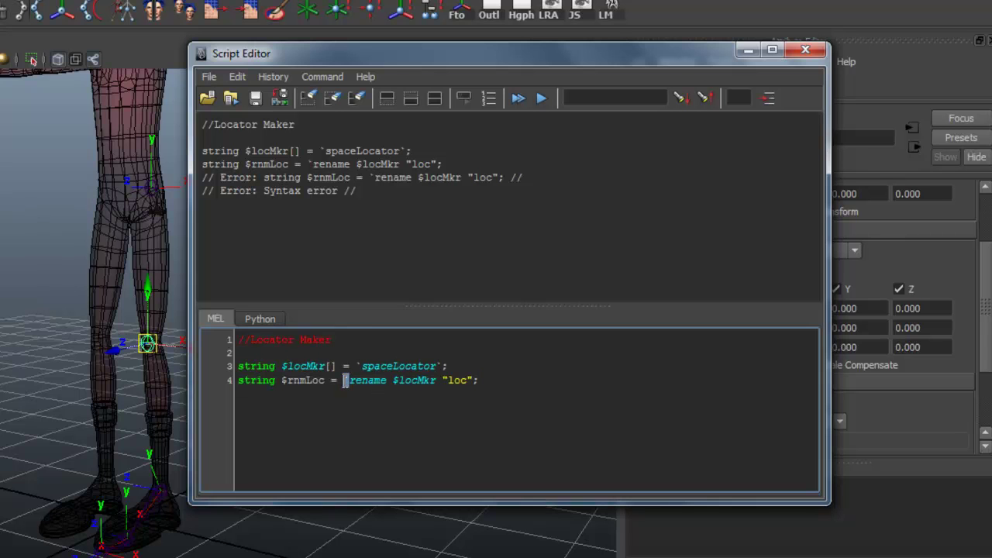
pyautogui.click(474, 381)
pyautogui.write('`')
pyautogui.moveTo(508, 380); pyautogui.dragTo(238, 339)
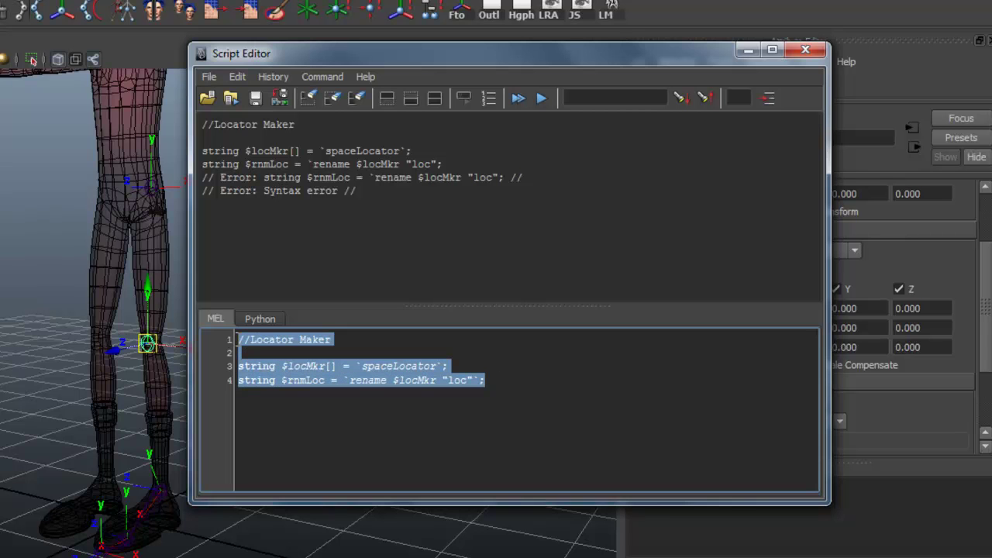
pyautogui.hotkey('ctrl', 'Return')
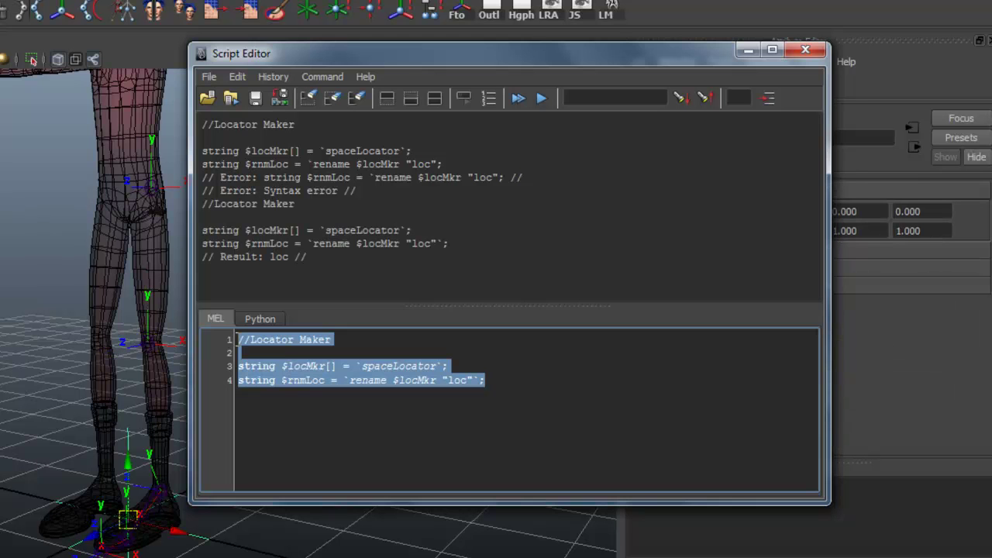
pyautogui.moveTo(478, 58); pyautogui.dragTo(556, 56)
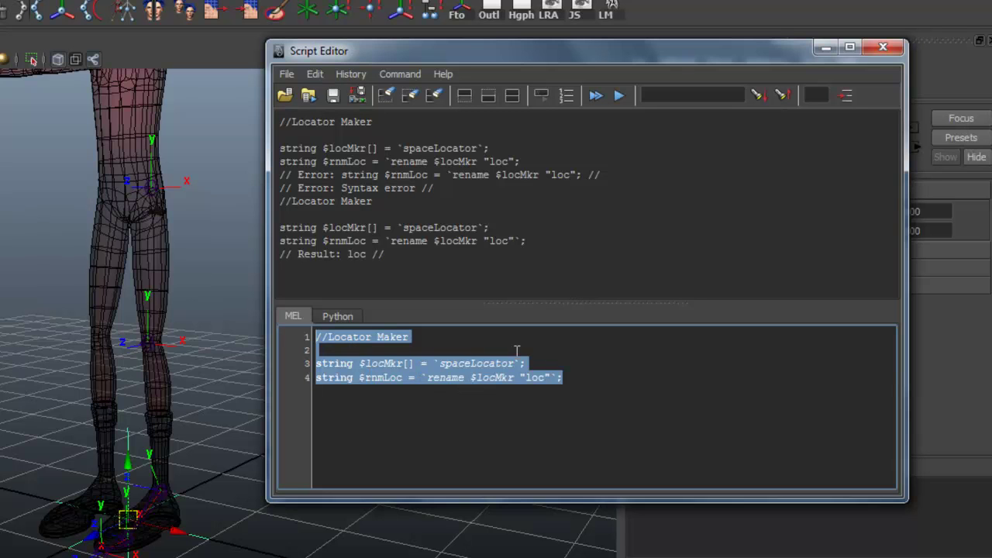
# Step: Browse to the MAA235_IntroCharRig_01 scripts folder for saving the script, pick LocatorMaker.mel, and cancel the save
pyautogui.click(286, 74)
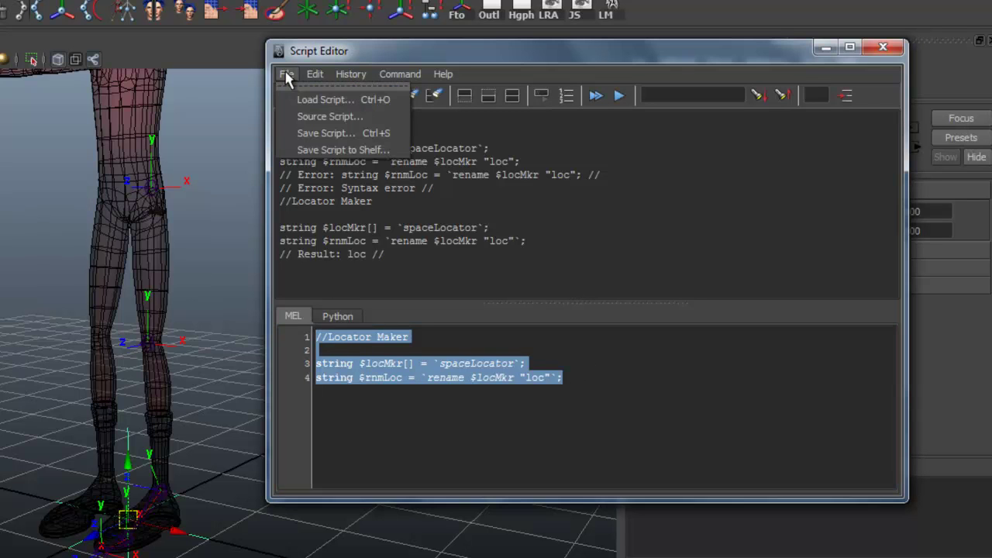
pyautogui.click(326, 132)
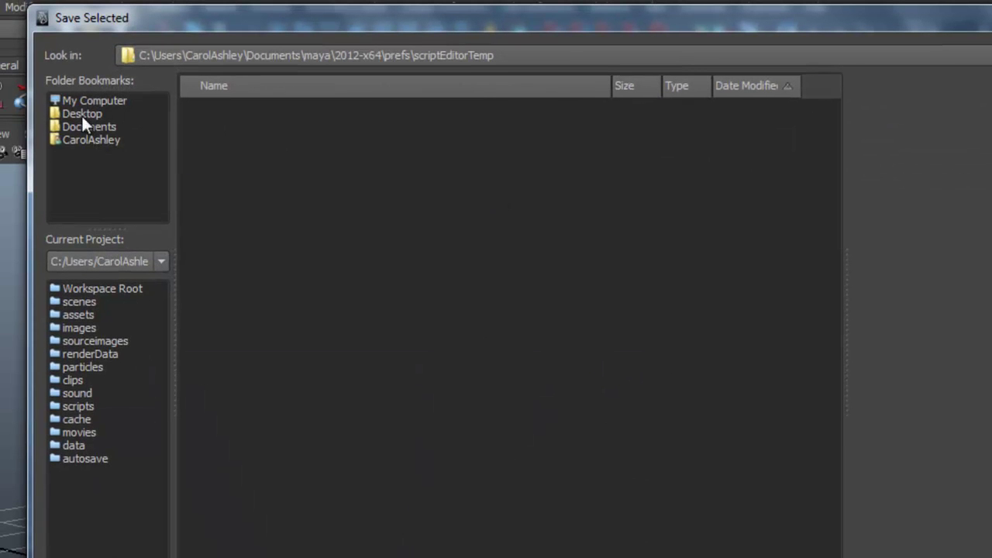
pyautogui.click(81, 98)
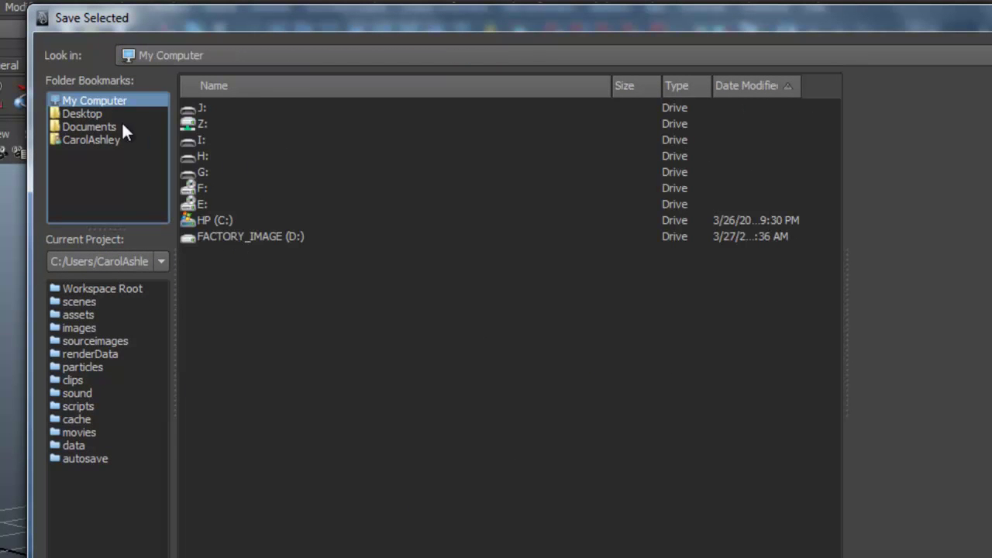
pyautogui.click(148, 115)
pyautogui.doubleClick(249, 125)
pyautogui.doubleClick(223, 320)
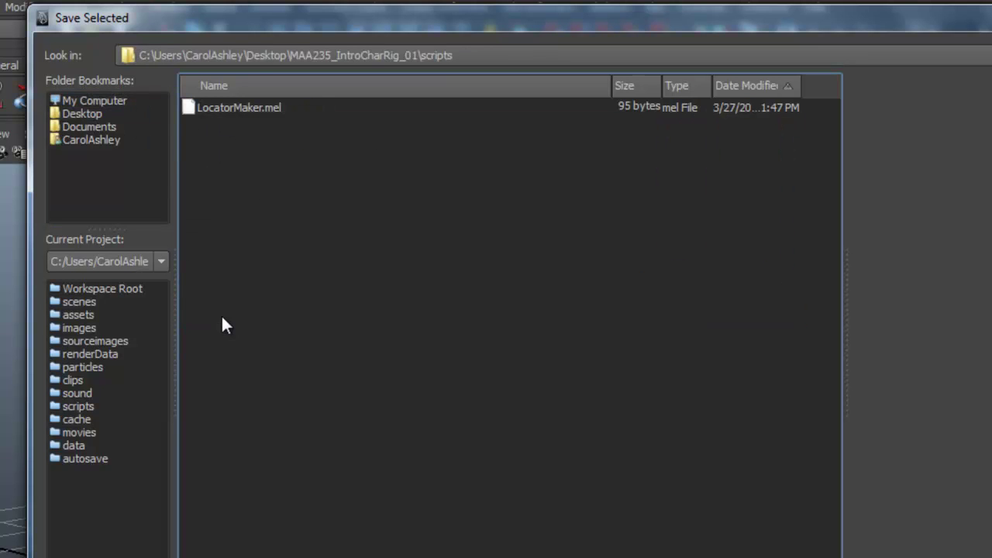
pyautogui.click(233, 113)
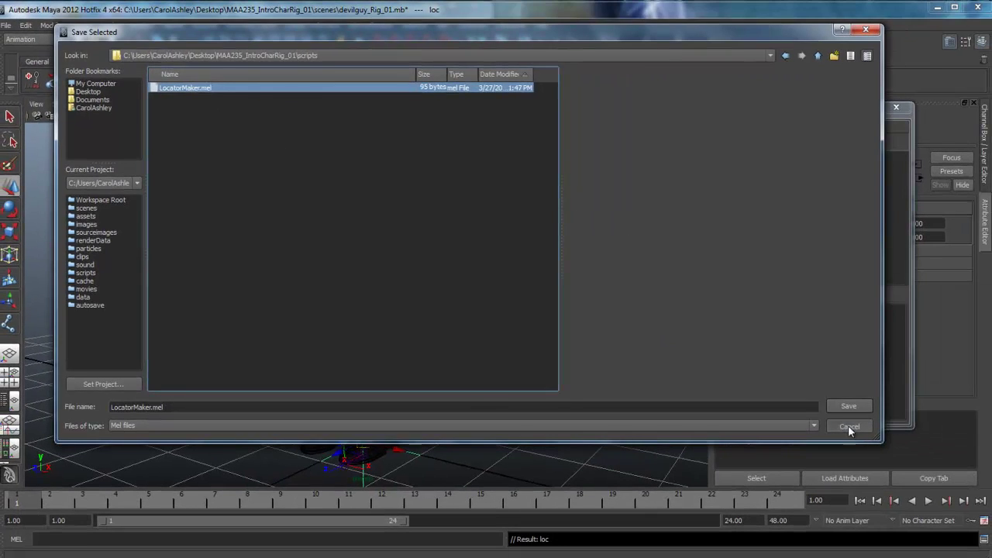
pyautogui.click(849, 427)
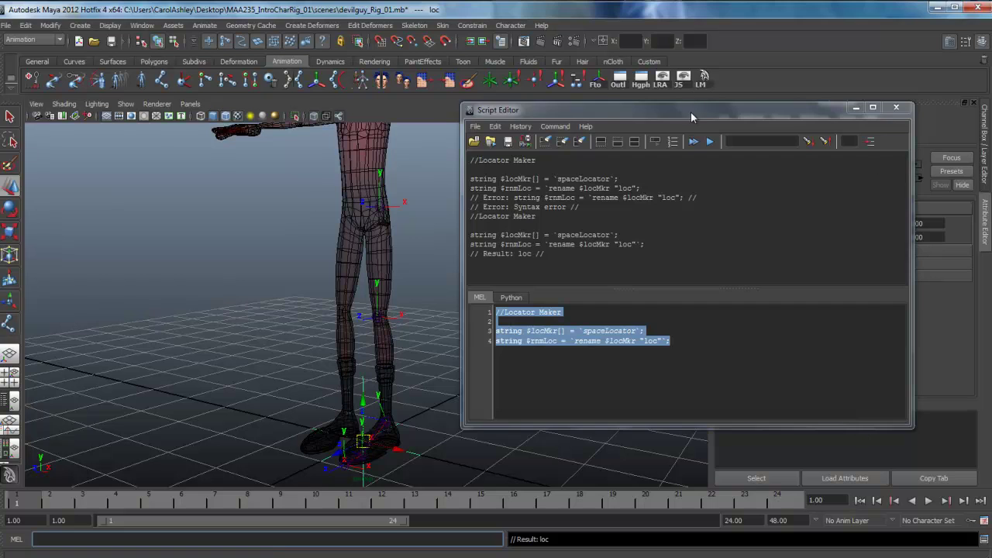
# Step: Add the selected Locator Maker script to the Animation shelf and run it from the new shelf item
pyautogui.moveTo(692, 116); pyautogui.dragTo(688, 127)
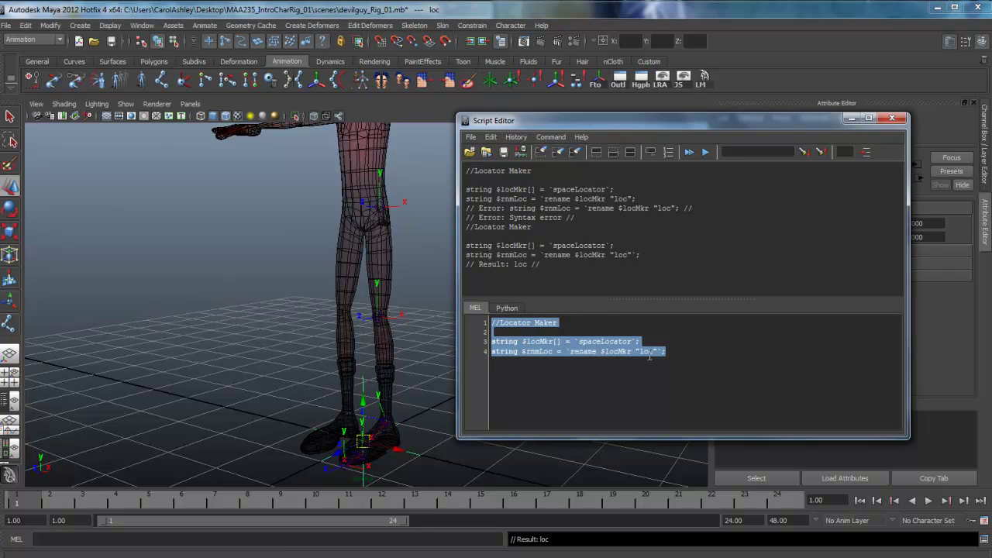
pyautogui.moveTo(655, 353); pyautogui.dragTo(727, 78)
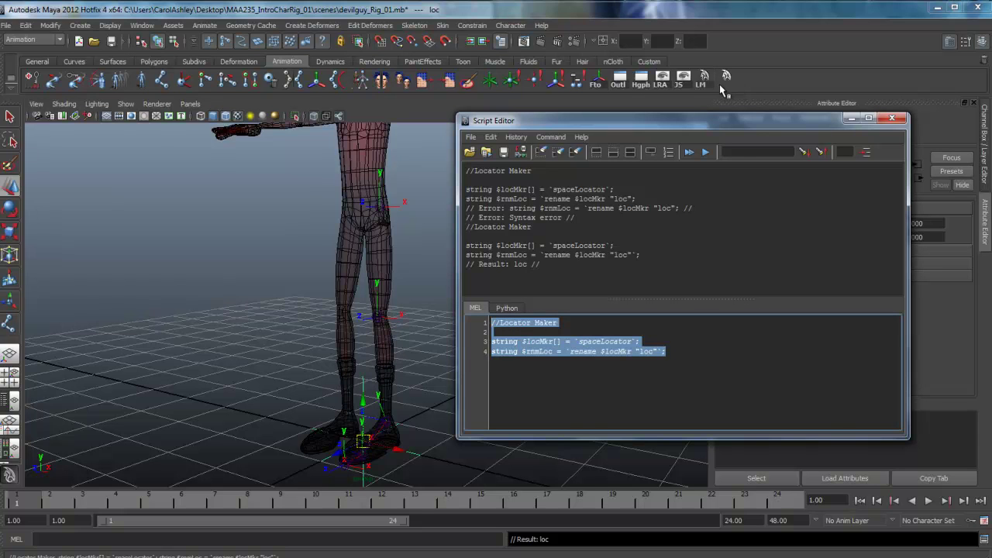
pyautogui.click(726, 78)
# Step: Set the new Locator Maker shelf item's icon label to LM and save all shelves
pyautogui.rightClick(722, 79)
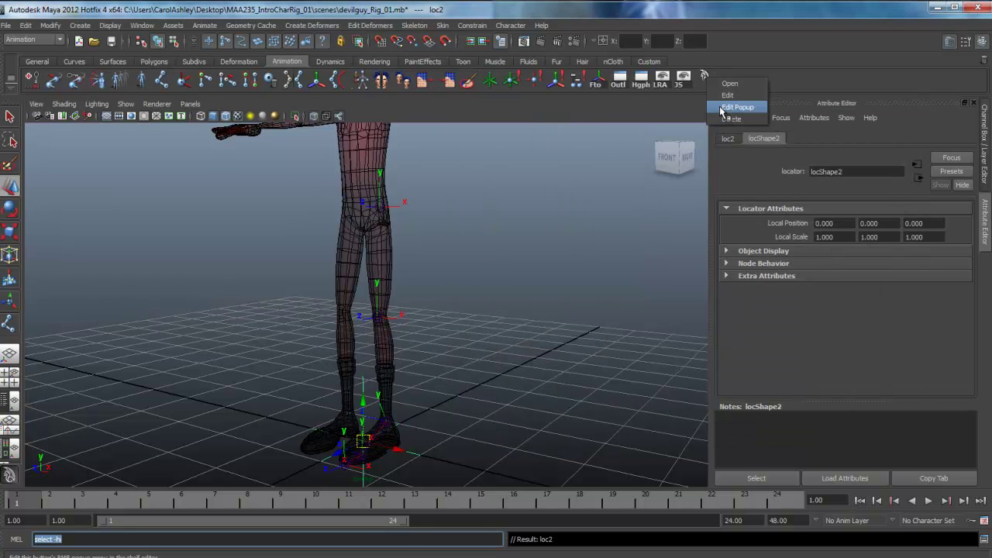
pyautogui.click(735, 108)
pyautogui.moveTo(419, 129); pyautogui.dragTo(432, 114)
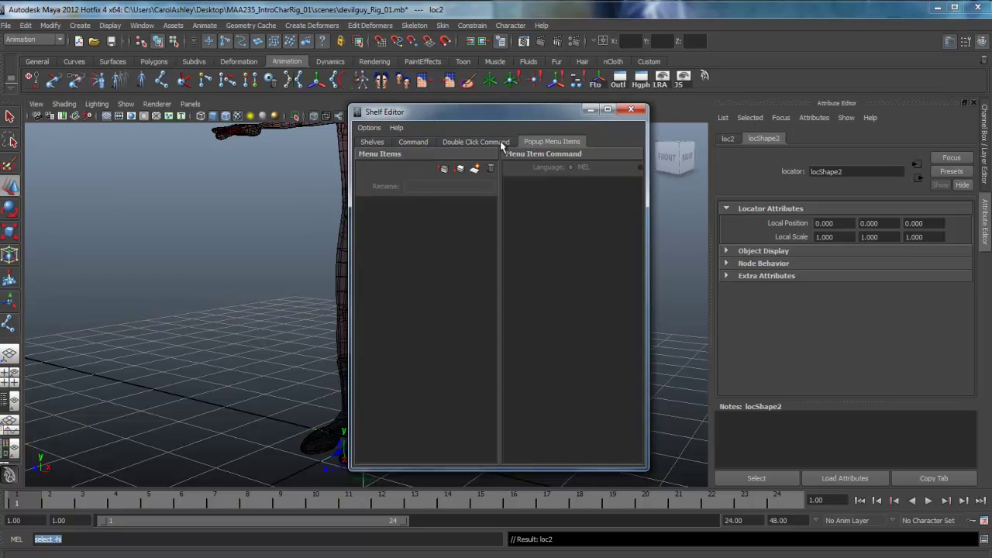
pyautogui.click(377, 144)
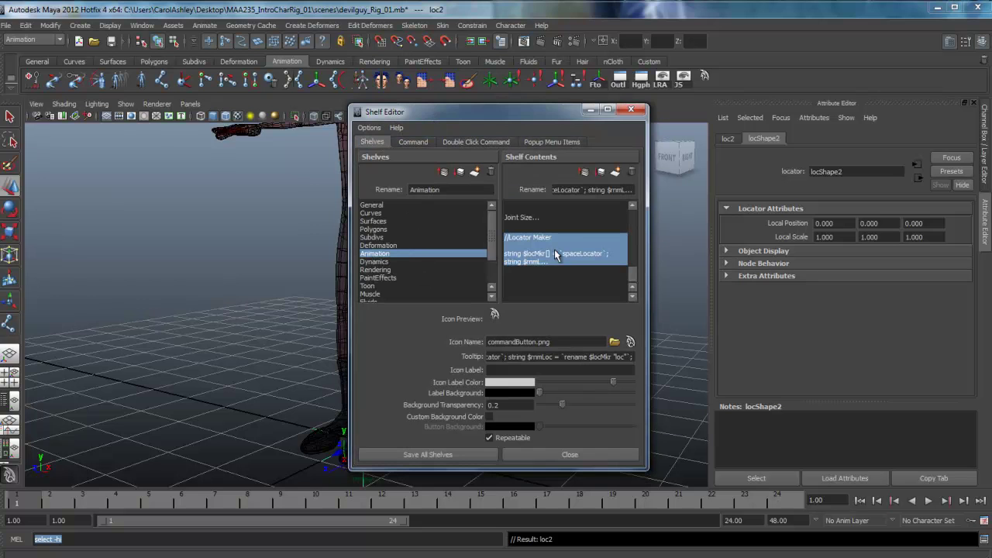
pyautogui.click(496, 370)
pyautogui.write('LM')
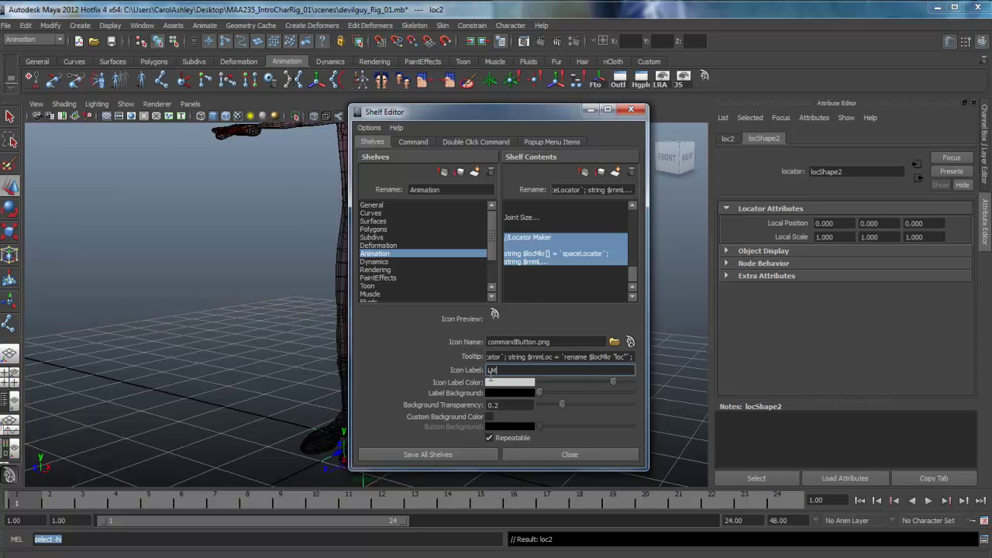
pyautogui.click(429, 455)
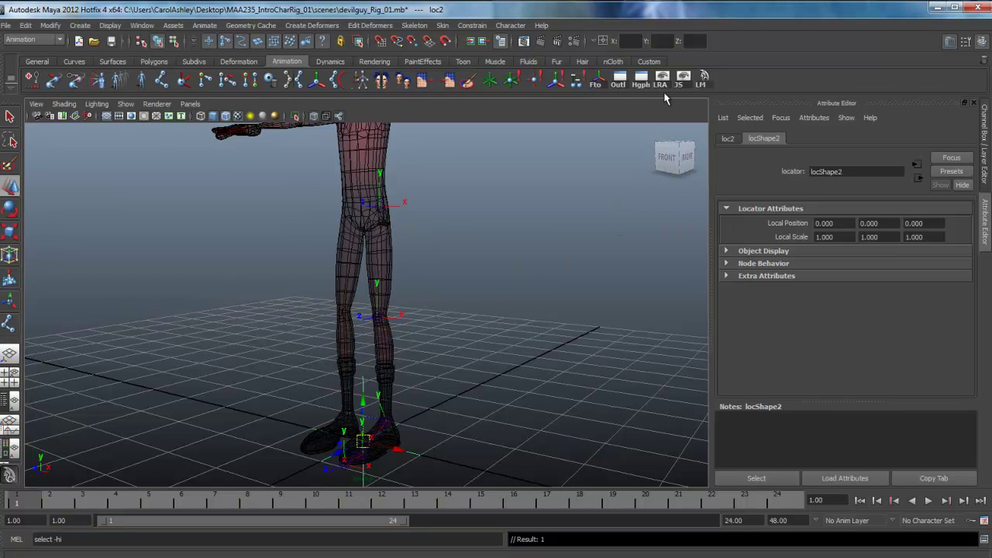
# Step: Open the Outliner, delete the extra locators loc2 and loc1, and select loc
pyautogui.click(617, 79)
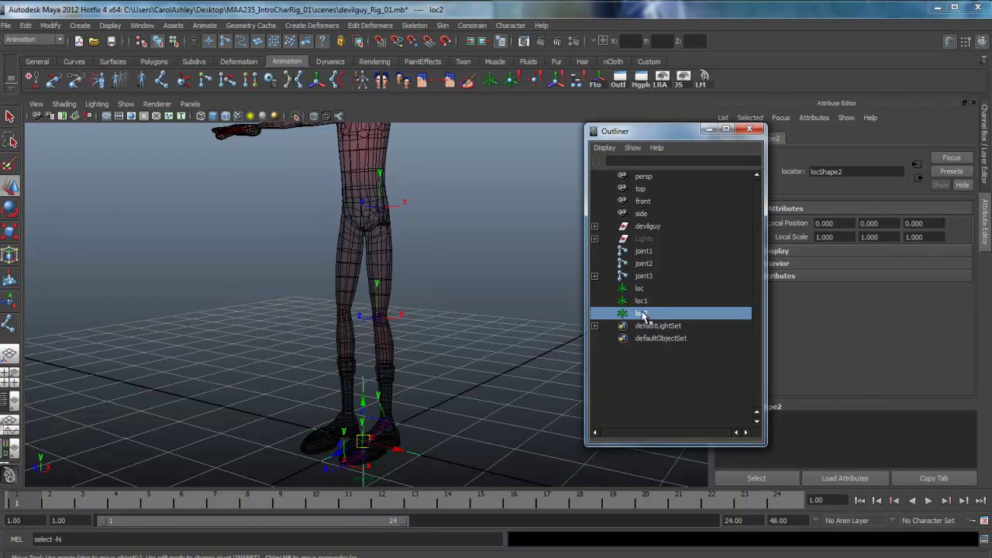
pyautogui.press('Delete')
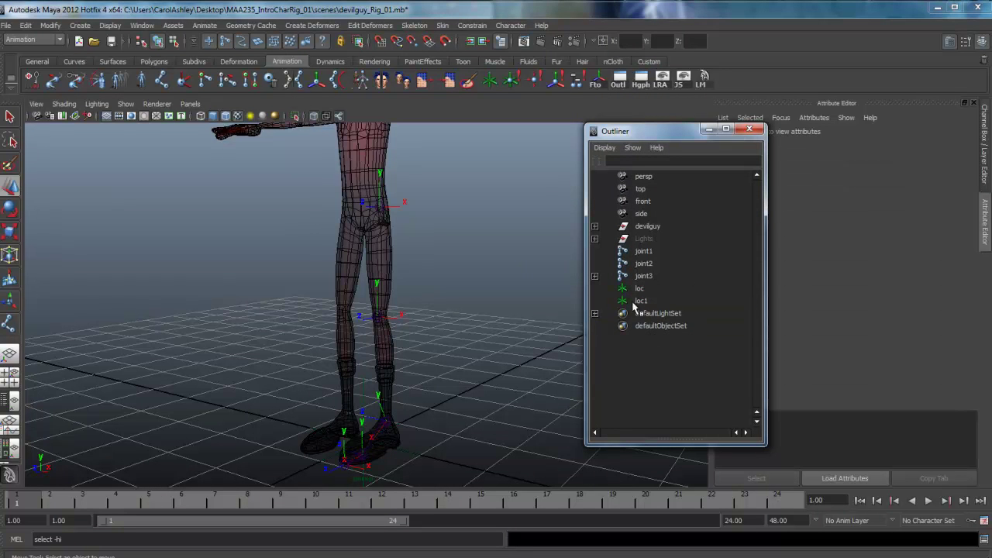
pyautogui.click(646, 302)
pyautogui.press('Delete')
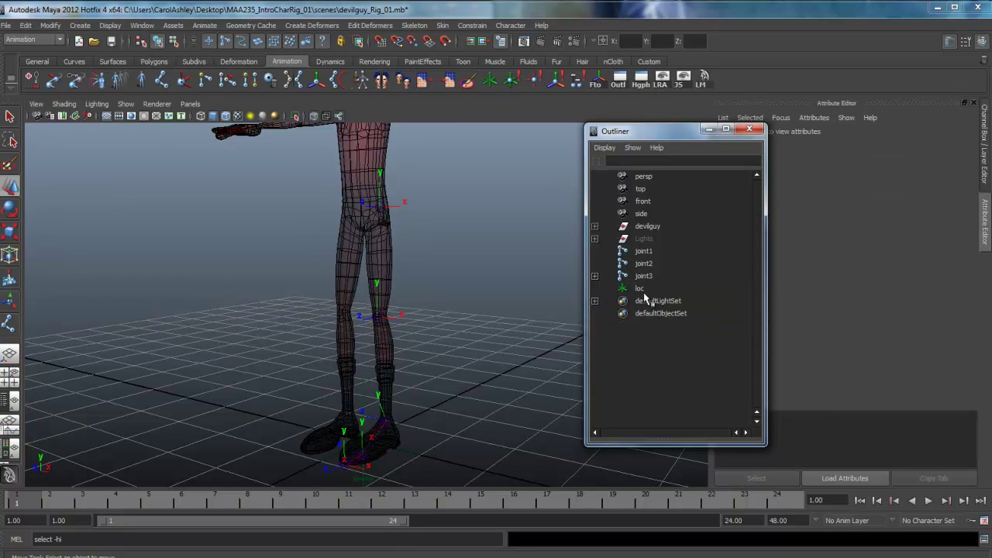
pyautogui.click(641, 289)
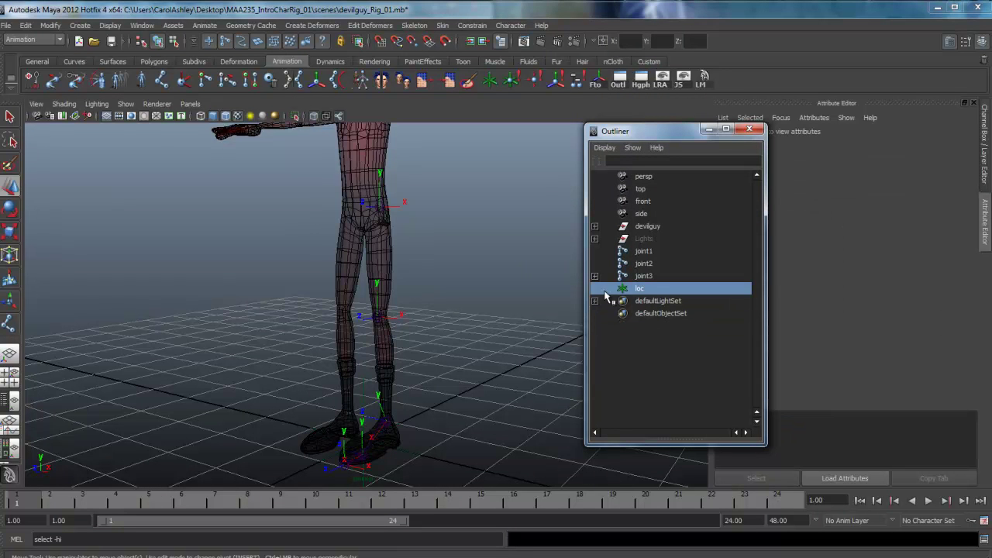
# Step: Close the Outliner and raise the loc locator straight up from the ground to between the thighs
pyautogui.click(749, 129)
pyautogui.moveTo(454, 405)
pyautogui.keyDown('alt'); pyautogui.mouseDown()
pyautogui.moveTo(501, 411)
pyautogui.moveTo(503, 354)
pyautogui.moveTo(480, 405)
pyautogui.moveTo(461, 409)
pyautogui.mouseUp(); pyautogui.keyUp('alt')
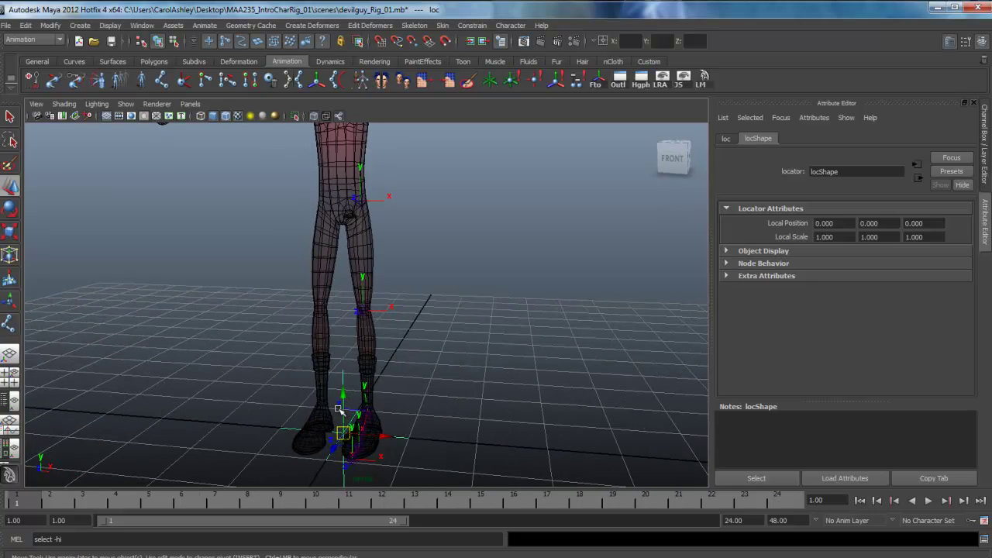
pyautogui.moveTo(343, 395); pyautogui.dragTo(341, 194)
pyautogui.keyDown('alt'); pyautogui.moveTo(398, 328); pyautogui.dragTo(534, 322, button='right'); pyautogui.keyUp('alt')
pyautogui.keyDown('alt'); pyautogui.moveTo(462, 365); pyautogui.dragTo(394, 265); pyautogui.keyUp('alt')
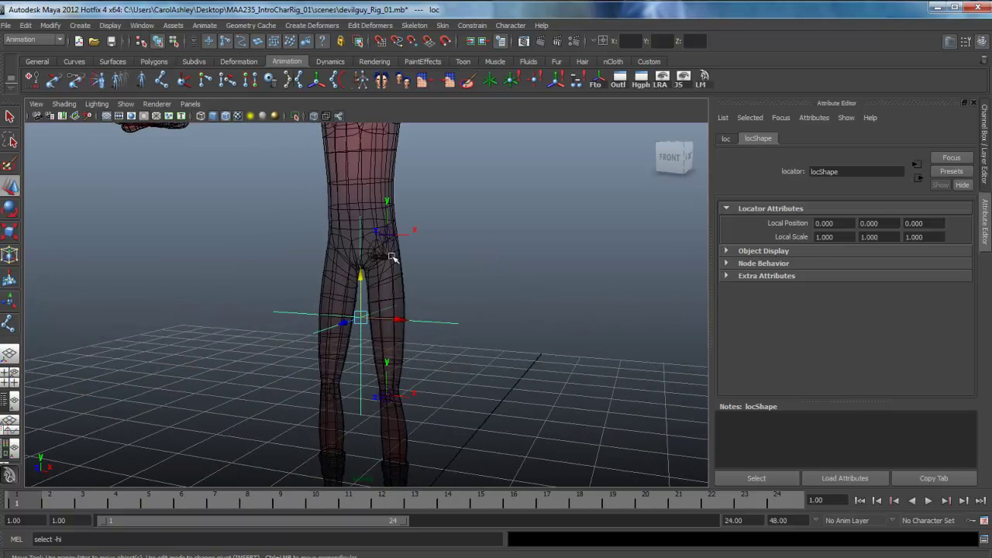
# Step: Undo the accidental move of loc and snap the locator onto the hip joint, joint1
pyautogui.click(386, 235)
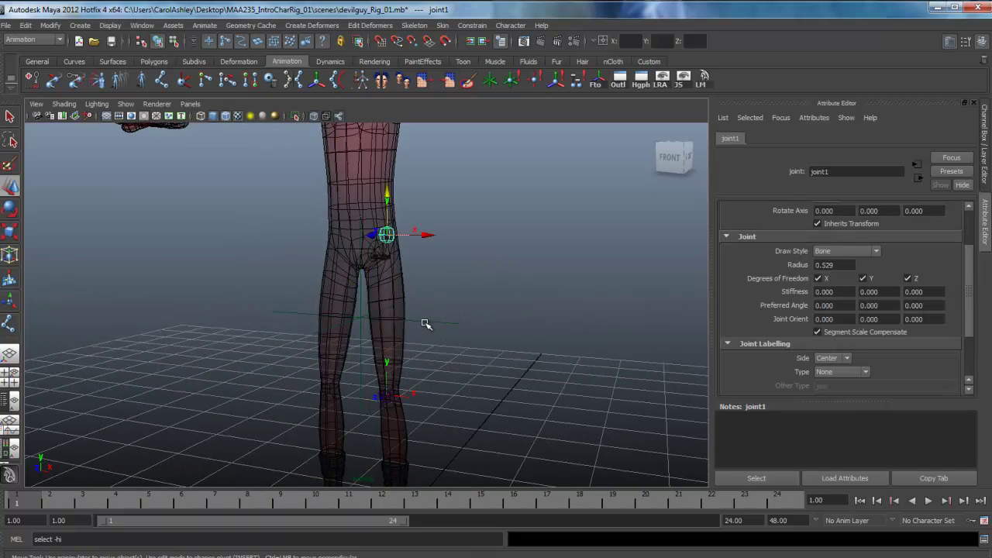
pyautogui.click(361, 318)
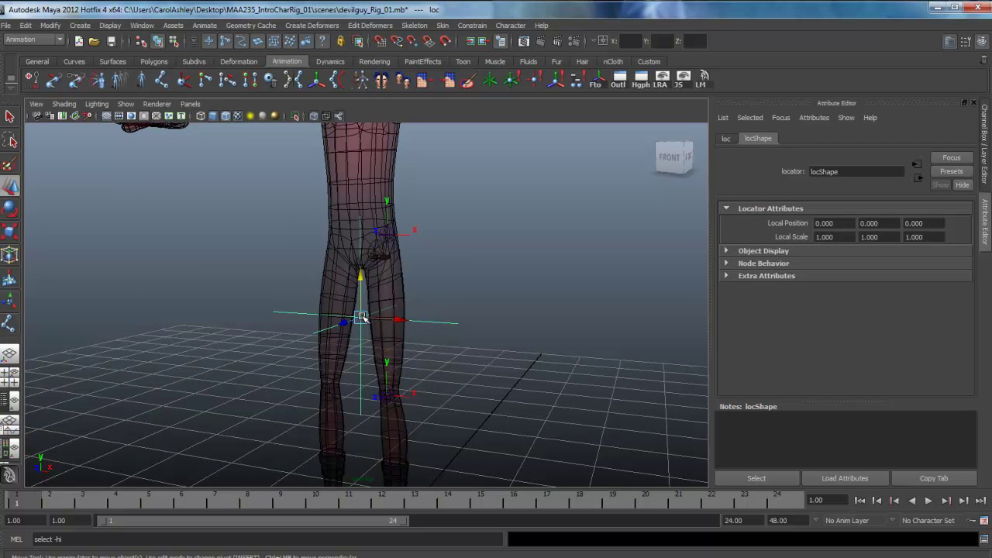
pyautogui.hotkey('ctrl', 'z')
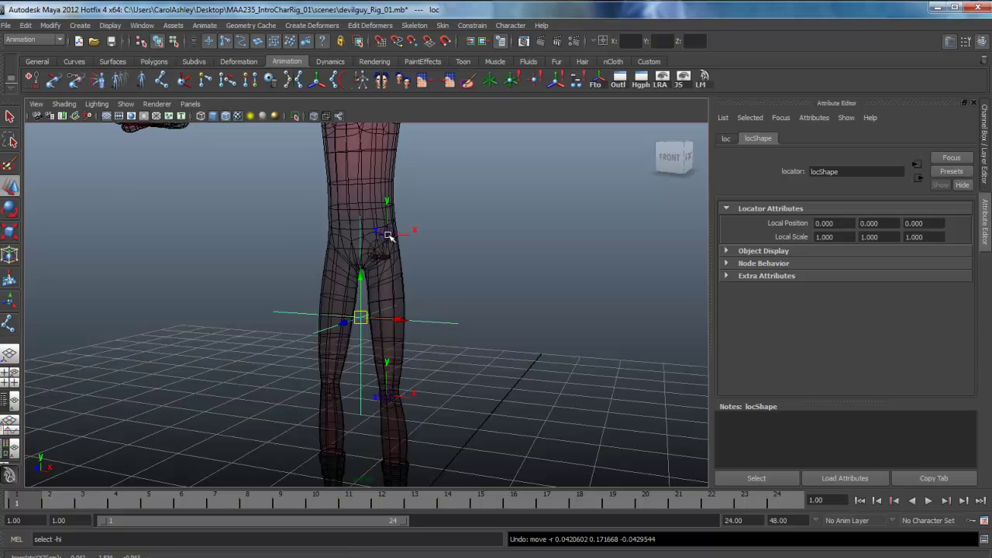
pyautogui.moveTo(388, 236)
pyautogui.mouseDown(button='middle')
pyautogui.moveTo(392, 213)
pyautogui.moveTo(386, 235)
pyautogui.mouseUp(button='middle')
pyautogui.keyDown('alt'); pyautogui.moveTo(388, 245); pyautogui.dragTo(568, 307); pyautogui.keyUp('alt')
pyautogui.keyDown('alt'); pyautogui.moveTo(383, 279); pyautogui.dragTo(391, 333); pyautogui.keyUp('alt')
pyautogui.keyDown('alt'); pyautogui.moveTo(405, 215); pyautogui.dragTo(380, 242); pyautogui.keyUp('alt')
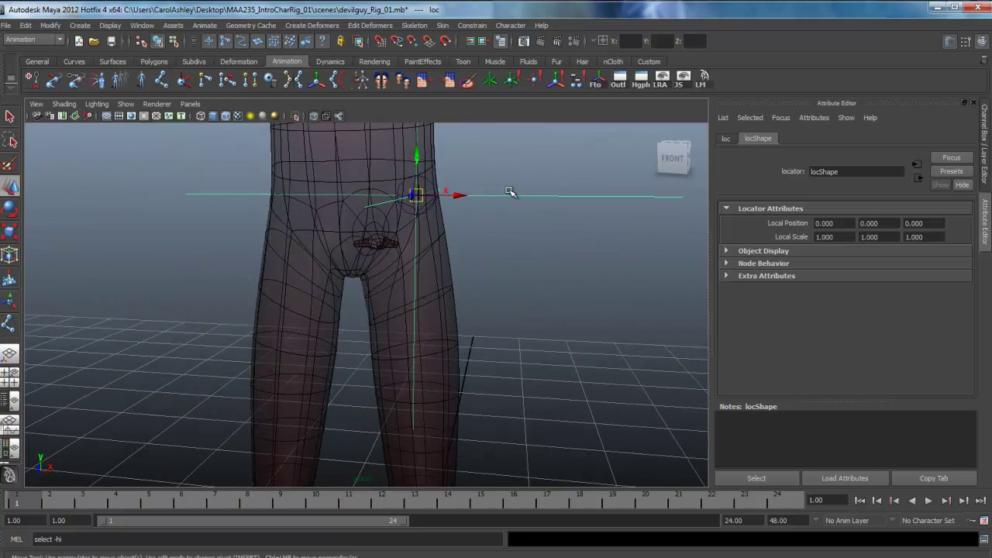
# Step: Move loc along the X axis from the hip joint to just past the middle of the pelvis
pyautogui.moveTo(462, 196); pyautogui.dragTo(377, 194)
pyautogui.keyDown('alt'); pyautogui.moveTo(355, 248); pyautogui.dragTo(355, 224); pyautogui.keyUp('alt')
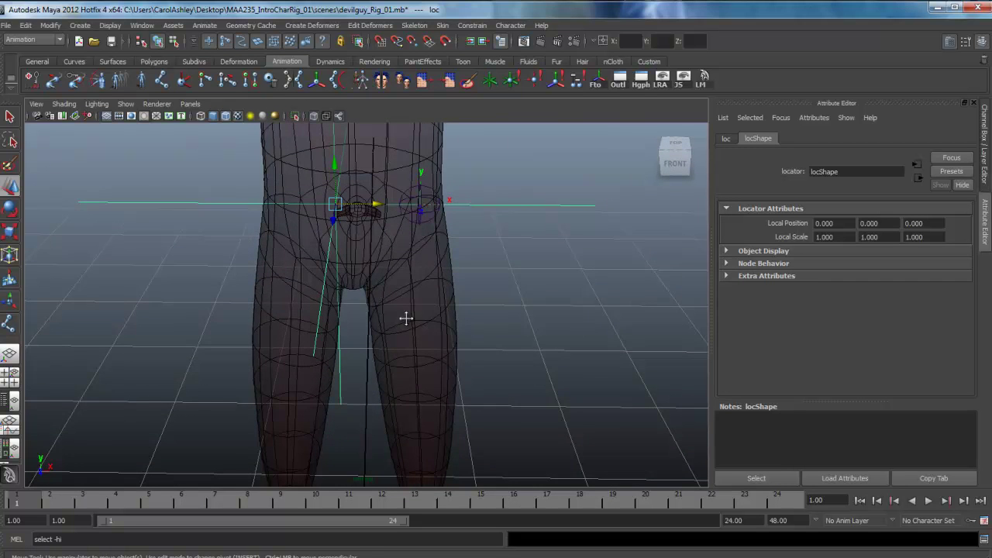
pyautogui.keyDown('alt'); pyautogui.moveTo(484, 453); pyautogui.dragTo(494, 321, button='middle'); pyautogui.keyUp('alt')
pyautogui.keyDown('alt'); pyautogui.moveTo(494, 321); pyautogui.dragTo(417, 323, button='right'); pyautogui.keyUp('alt')
pyautogui.keyDown('alt'); pyautogui.moveTo(417, 323); pyautogui.dragTo(407, 213, button='middle'); pyautogui.keyUp('alt')
pyautogui.keyDown('alt'); pyautogui.moveTo(407, 214); pyautogui.dragTo(392, 342); pyautogui.keyUp('alt')
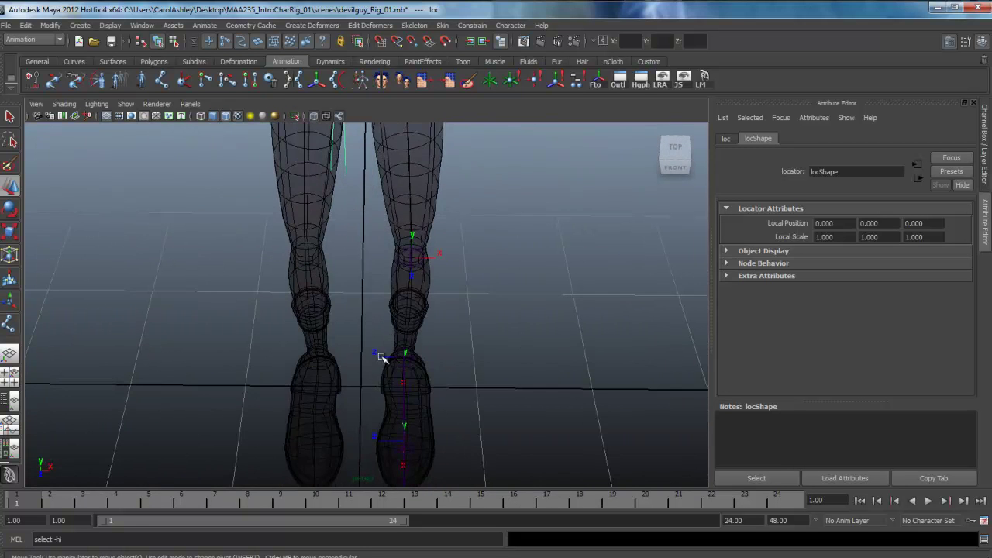
pyautogui.keyDown('alt'); pyautogui.moveTo(381, 413); pyautogui.dragTo(303, 325); pyautogui.keyUp('alt')
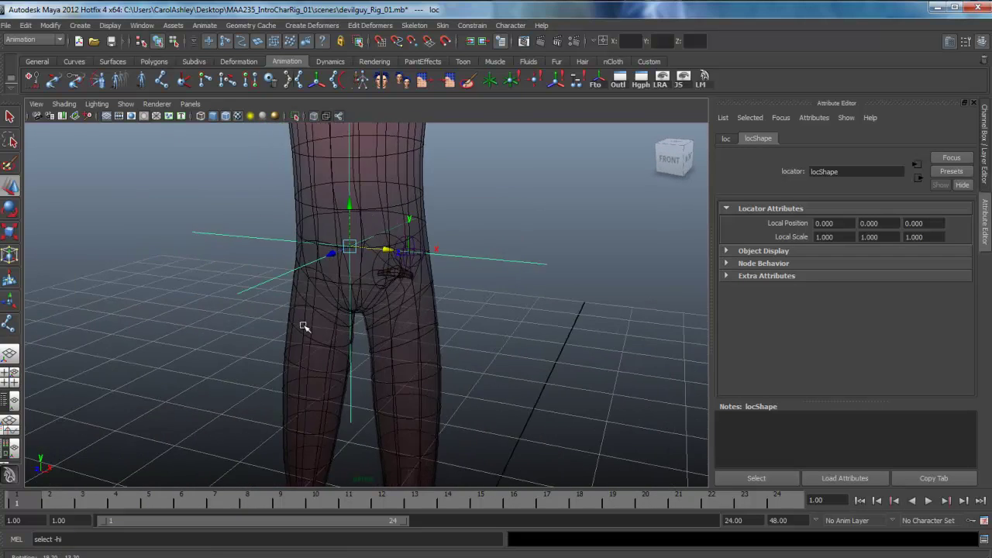
pyautogui.keyDown('alt'); pyautogui.moveTo(428, 320); pyautogui.dragTo(370, 335); pyautogui.keyUp('alt')
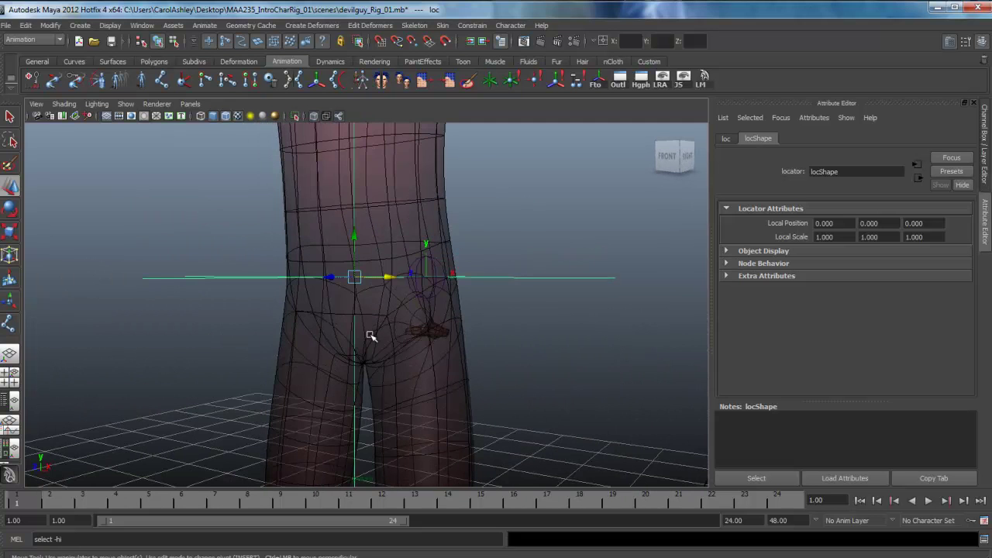
# Step: Select the knee joint joint2, add the hip joint joint1 to the selection, and open the Aim constraint options
pyautogui.click(443, 265)
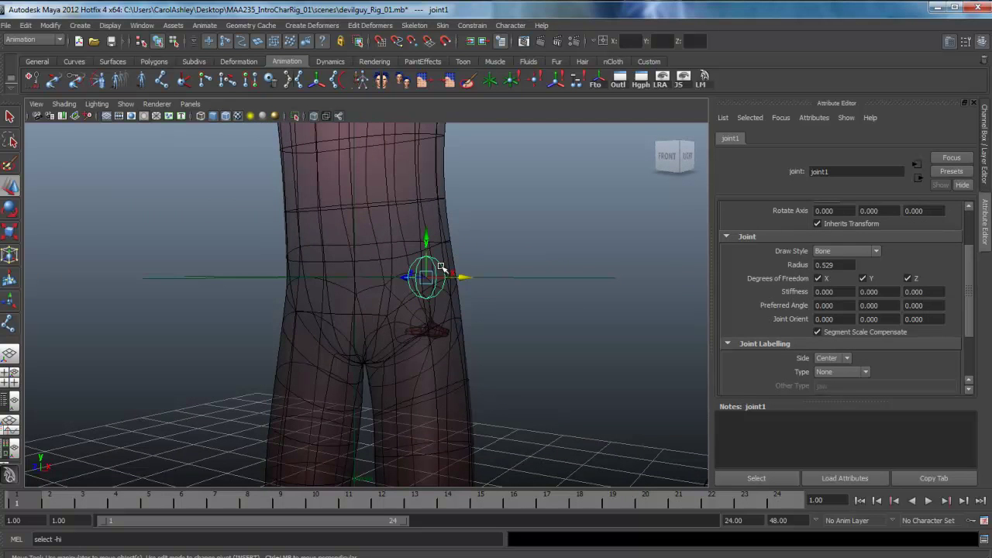
pyautogui.keyDown('alt'); pyautogui.moveTo(498, 359); pyautogui.dragTo(497, 302, button='middle'); pyautogui.keyUp('alt')
pyautogui.keyDown('alt'); pyautogui.moveTo(496, 302); pyautogui.dragTo(411, 322, button='right'); pyautogui.keyUp('alt')
pyautogui.keyDown('alt'); pyautogui.moveTo(509, 357); pyautogui.dragTo(510, 308, button='middle'); pyautogui.keyUp('alt')
pyautogui.keyDown('alt'); pyautogui.moveTo(558, 355); pyautogui.dragTo(562, 332, button='middle'); pyautogui.keyUp('alt')
pyautogui.keyDown('alt'); pyautogui.moveTo(527, 311); pyautogui.dragTo(535, 353); pyautogui.keyUp('alt')
pyautogui.click(408, 394)
pyautogui.keyDown('alt'); pyautogui.moveTo(551, 265); pyautogui.dragTo(543, 337, button='middle'); pyautogui.keyUp('alt')
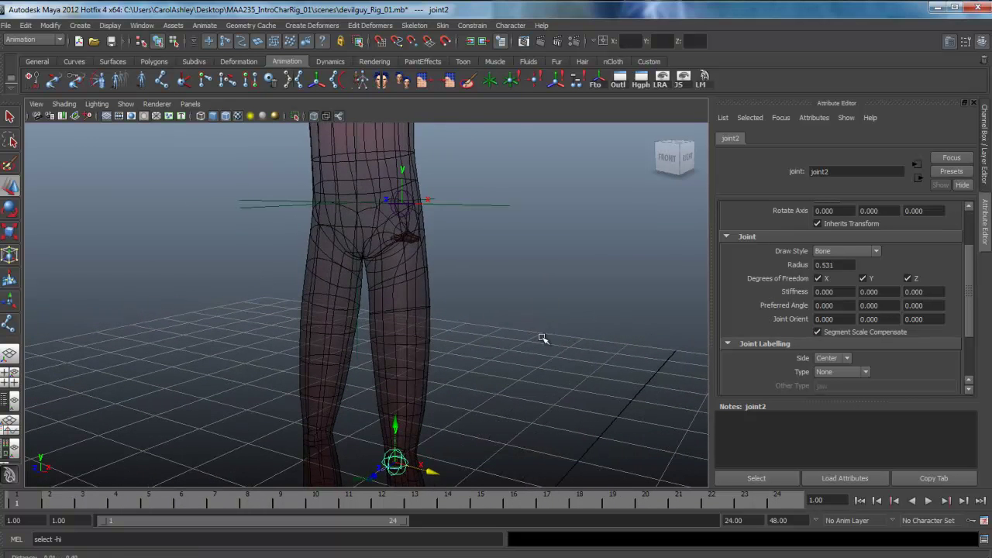
pyautogui.click(403, 205)
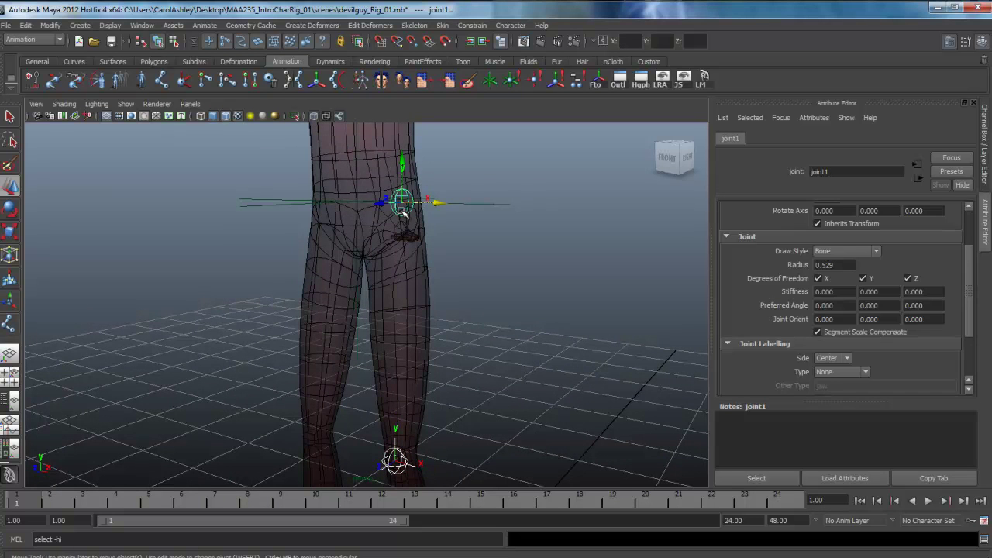
pyautogui.click(472, 26)
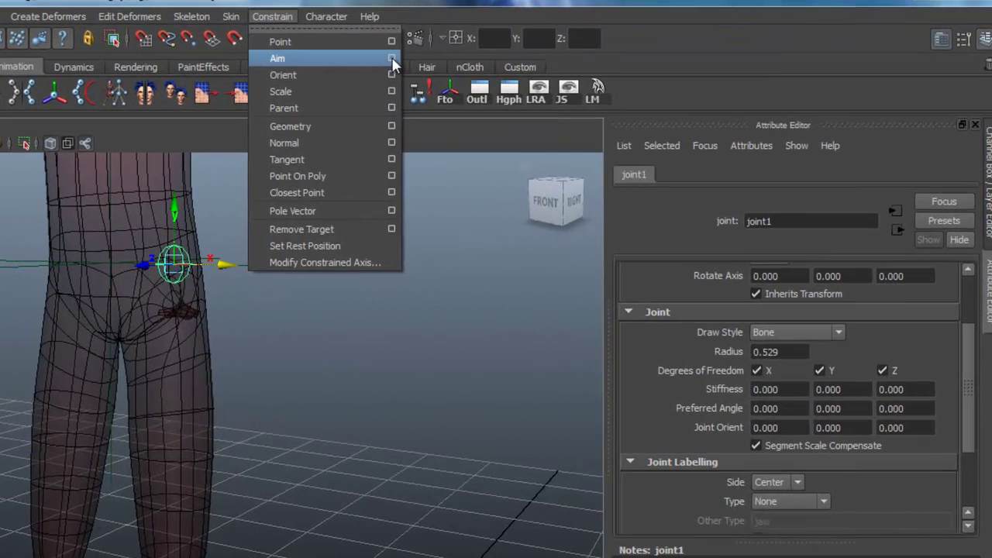
pyautogui.click(391, 58)
pyautogui.moveTo(467, 165); pyautogui.dragTo(466, 142)
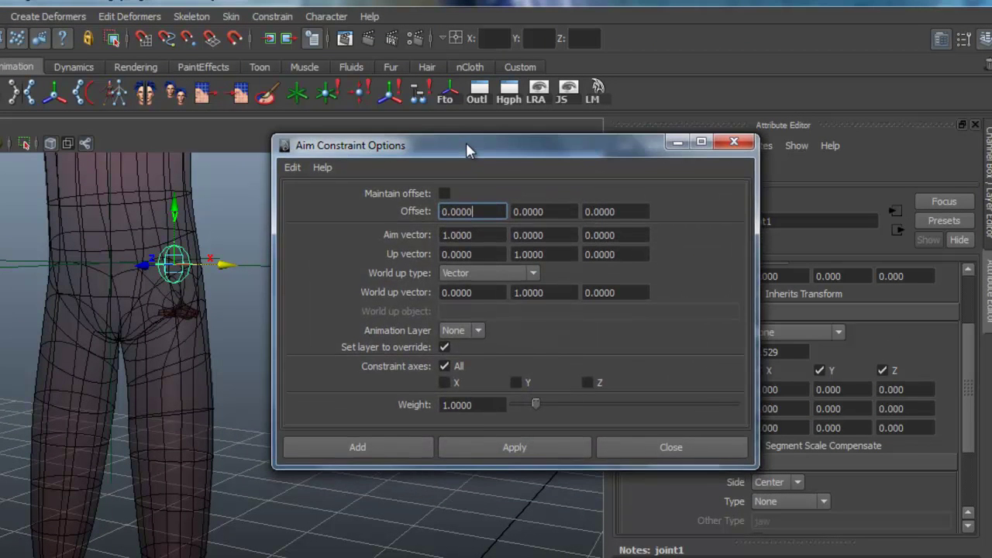
pyautogui.keyDown('alt'); pyautogui.moveTo(91, 373); pyautogui.dragTo(177, 386); pyautogui.keyUp('alt')
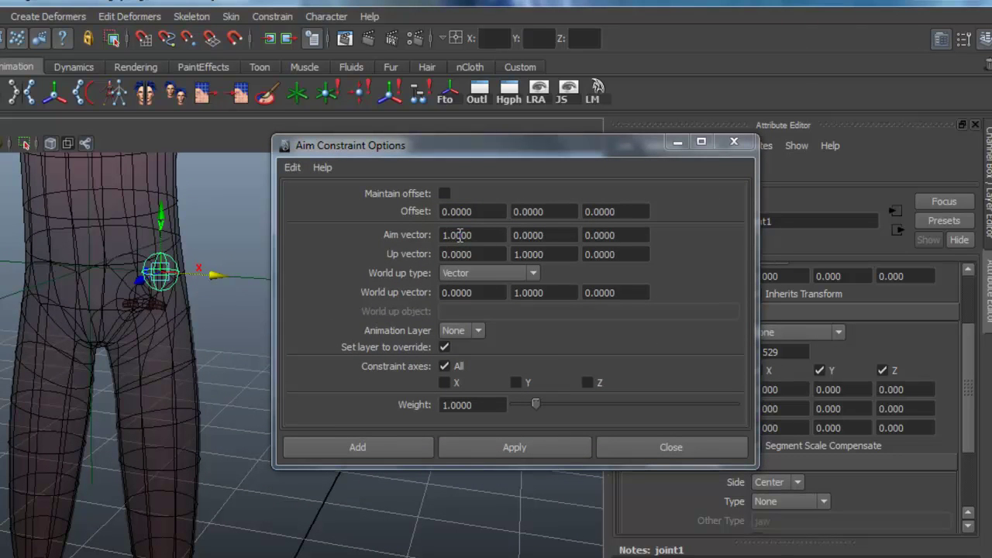
# Step: Reset the Aim constraint options and set the up vector to 0, 0, 1
pyautogui.click(292, 168)
pyautogui.click(307, 197)
pyautogui.doubleClick(455, 235)
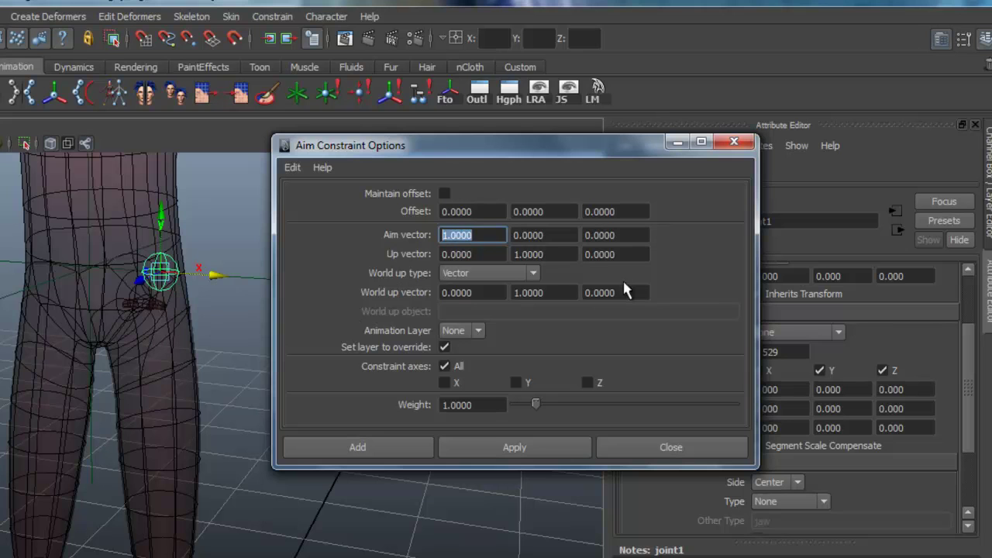
pyautogui.doubleClick(552, 255)
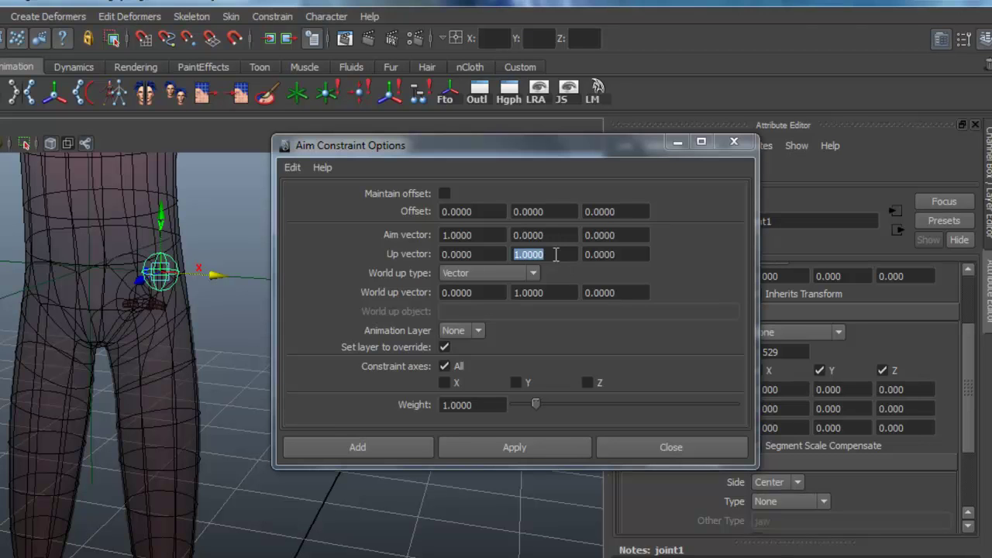
pyautogui.moveTo(559, 253); pyautogui.dragTo(508, 258)
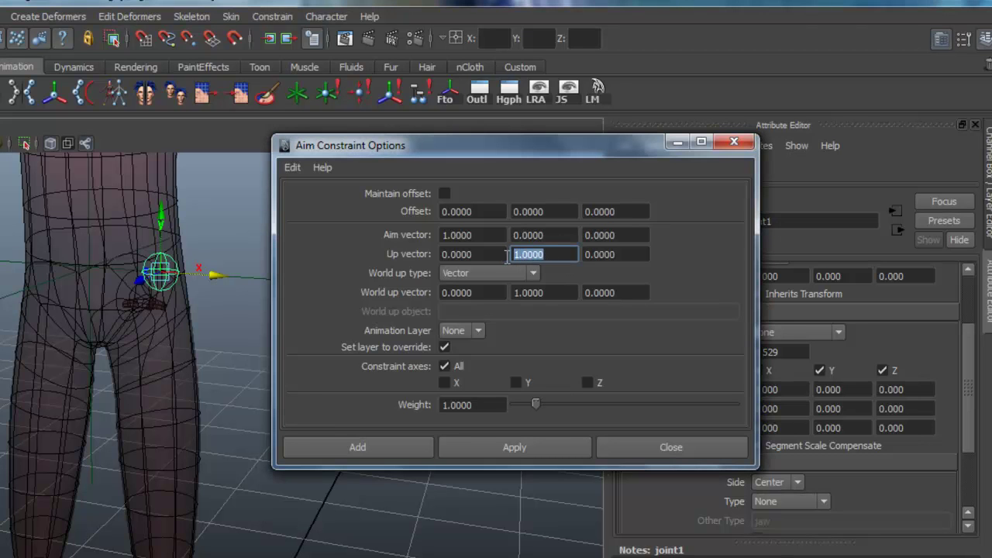
pyautogui.write('0')
pyautogui.press('Tab')
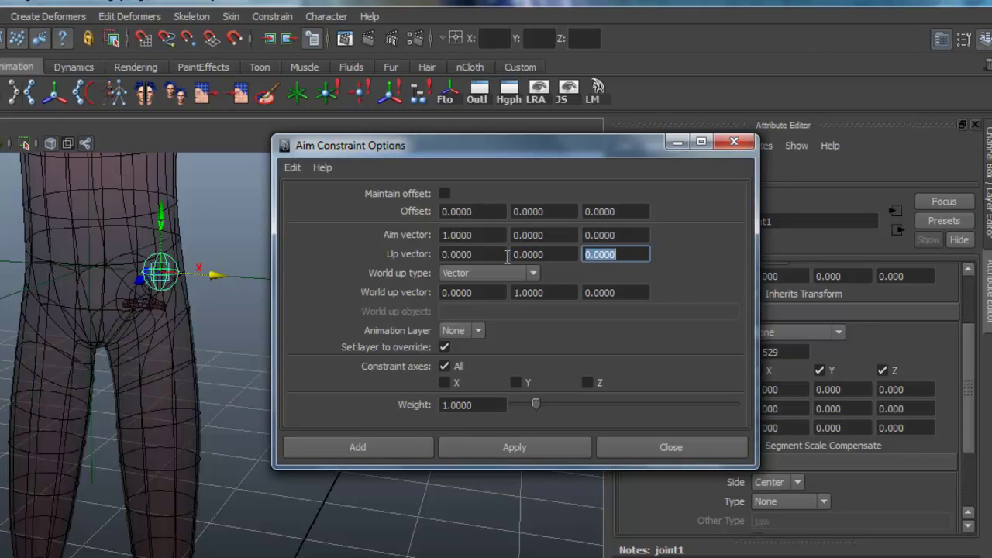
pyautogui.write('1')
pyautogui.press('Tab')
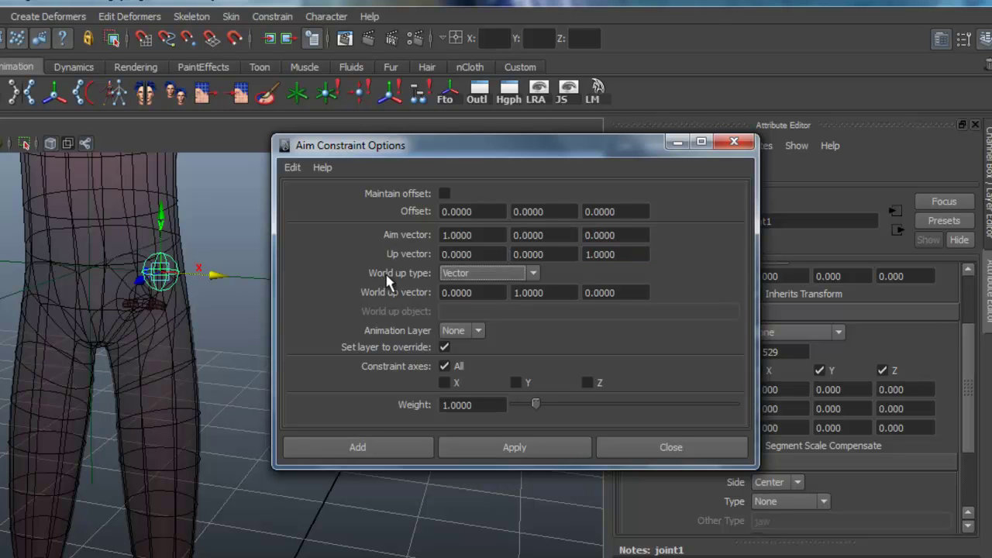
# Step: Set the world up type to Object up with loc as the world up object, and apply the aim constraint
pyautogui.click(467, 276)
pyautogui.click(466, 300)
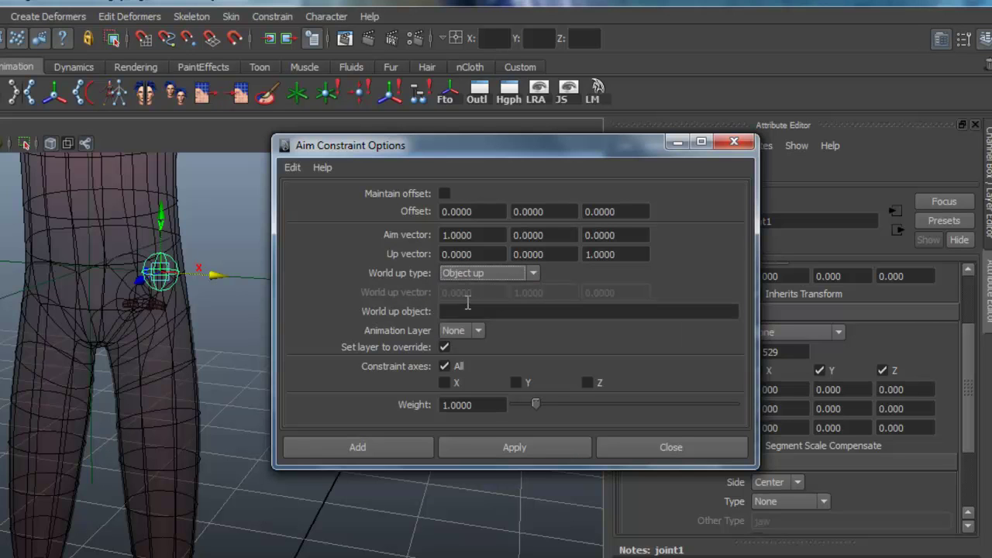
pyautogui.click(469, 311)
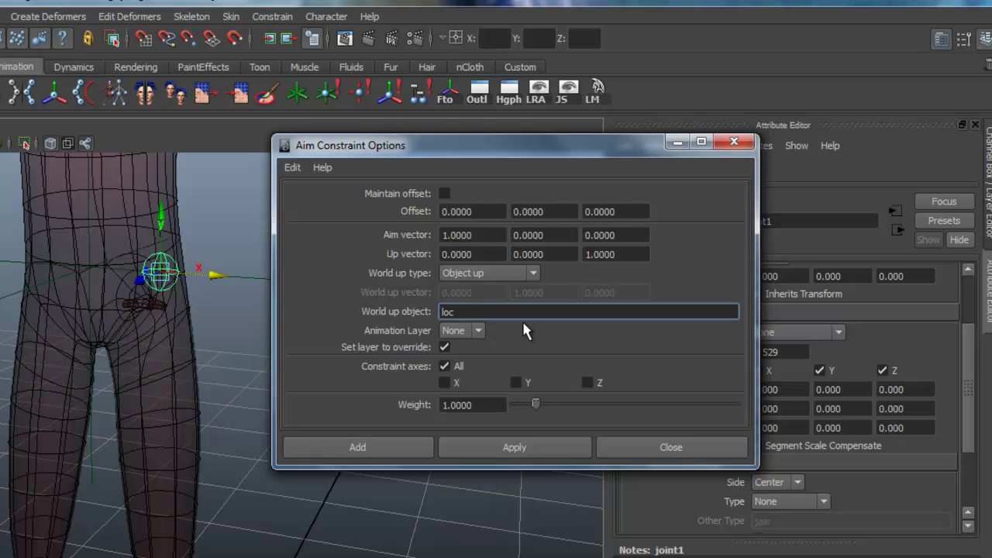
pyautogui.click(490, 448)
# Step: Examine the orientation of joint1's local rotation axes relative to the knee and the loc locator from several angles
pyautogui.moveTo(458, 152); pyautogui.dragTo(583, 153)
pyautogui.keyDown('alt'); pyautogui.moveTo(110, 349); pyautogui.dragTo(186, 368); pyautogui.keyUp('alt')
pyautogui.keyDown('alt'); pyautogui.moveTo(75, 323); pyautogui.dragTo(272, 341, button='right'); pyautogui.keyUp('alt')
pyautogui.keyDown('alt'); pyautogui.moveTo(275, 380); pyautogui.dragTo(310, 480, button='middle'); pyautogui.keyUp('alt')
pyautogui.keyDown('alt'); pyautogui.moveTo(140, 492); pyautogui.dragTo(124, 448); pyautogui.keyUp('alt')
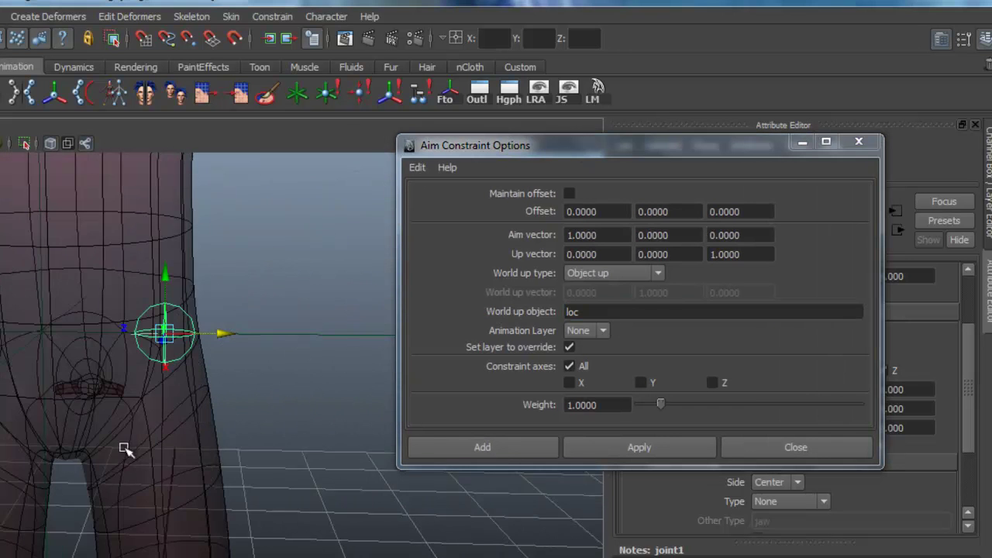
pyautogui.keyDown('alt'); pyautogui.moveTo(261, 501); pyautogui.dragTo(56, 470); pyautogui.keyUp('alt')
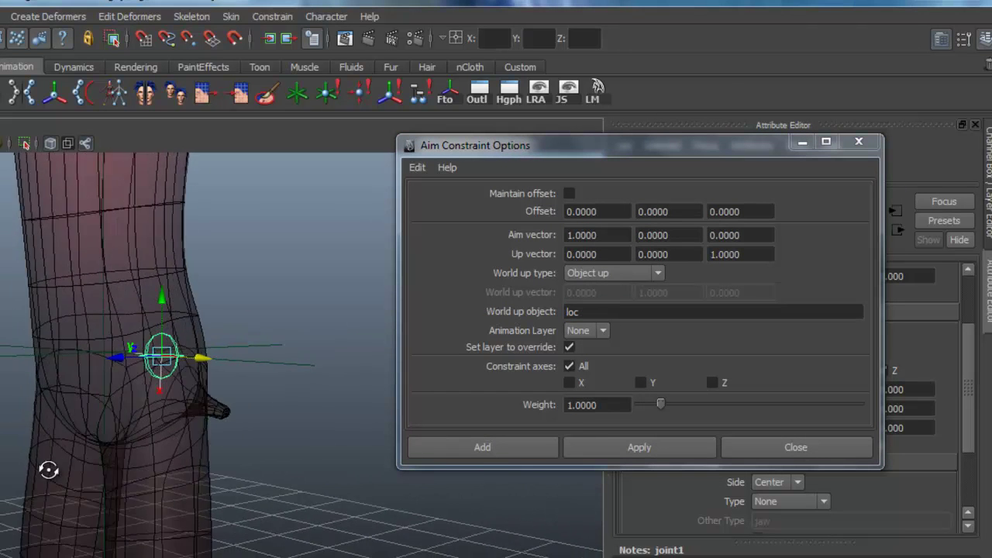
pyautogui.keyDown('alt'); pyautogui.moveTo(162, 467); pyautogui.dragTo(201, 186, button='middle'); pyautogui.keyUp('alt')
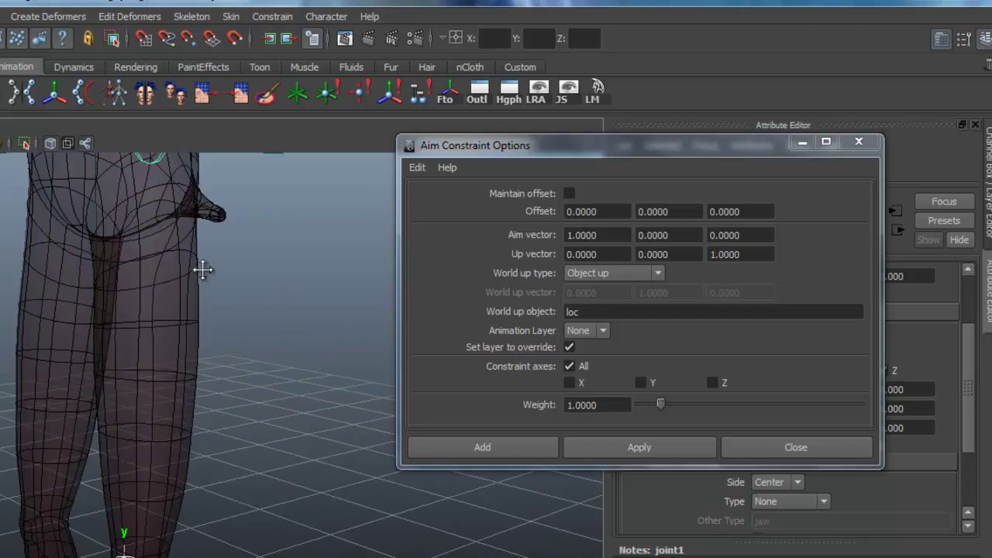
pyautogui.keyDown('alt'); pyautogui.moveTo(290, 341); pyautogui.dragTo(281, 511, button='middle'); pyautogui.keyUp('alt')
pyautogui.keyDown('alt'); pyautogui.moveTo(279, 537); pyautogui.dragTo(153, 418, button='right'); pyautogui.keyUp('alt')
pyautogui.keyDown('alt'); pyautogui.moveTo(152, 419); pyautogui.dragTo(141, 434, button='middle'); pyautogui.keyUp('alt')
# Step: Open the Outliner, expand joint1, and delete its joint1_aimConstraint1 node
pyautogui.moveTo(602, 144); pyautogui.dragTo(672, 106)
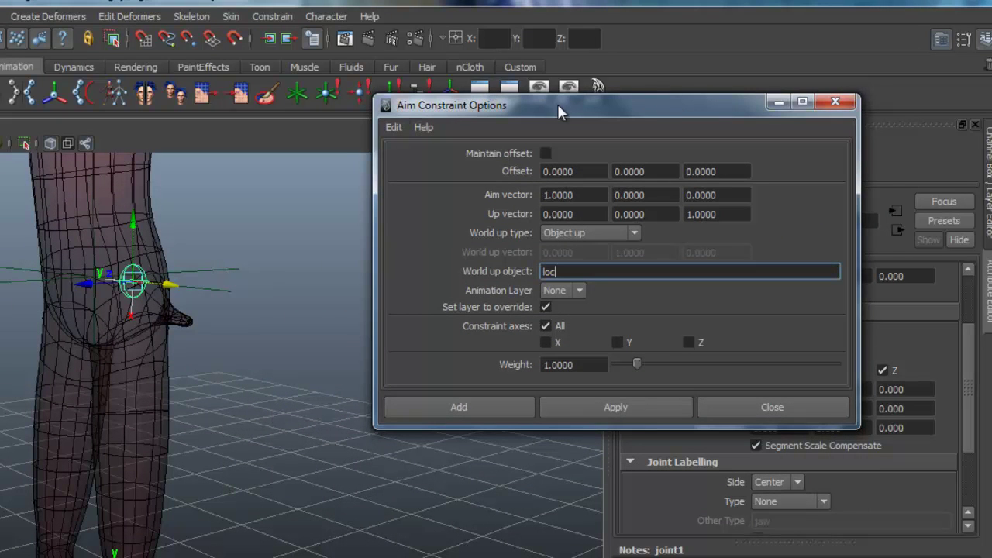
pyautogui.moveTo(558, 104); pyautogui.dragTo(562, 136)
pyautogui.click(486, 101)
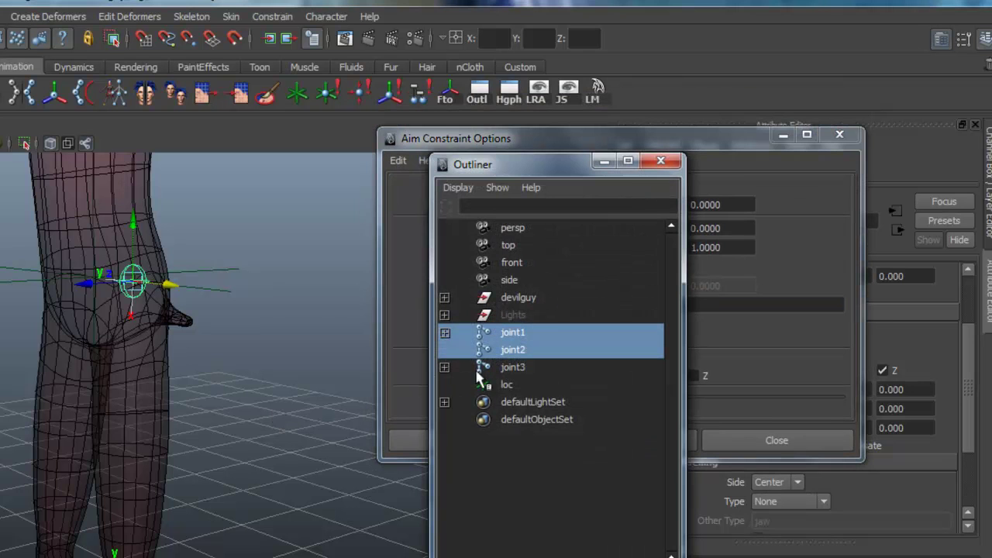
pyautogui.click(444, 332)
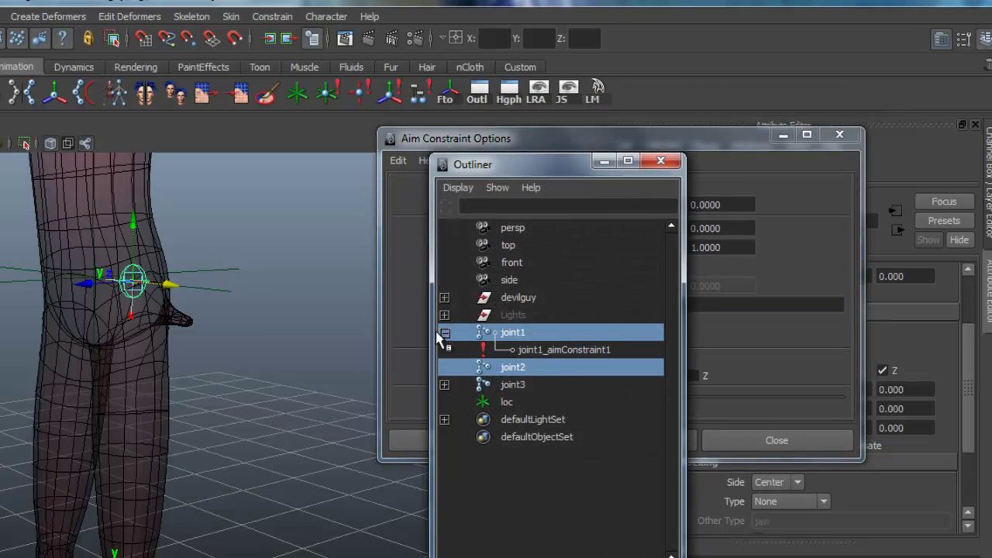
pyautogui.click(546, 351)
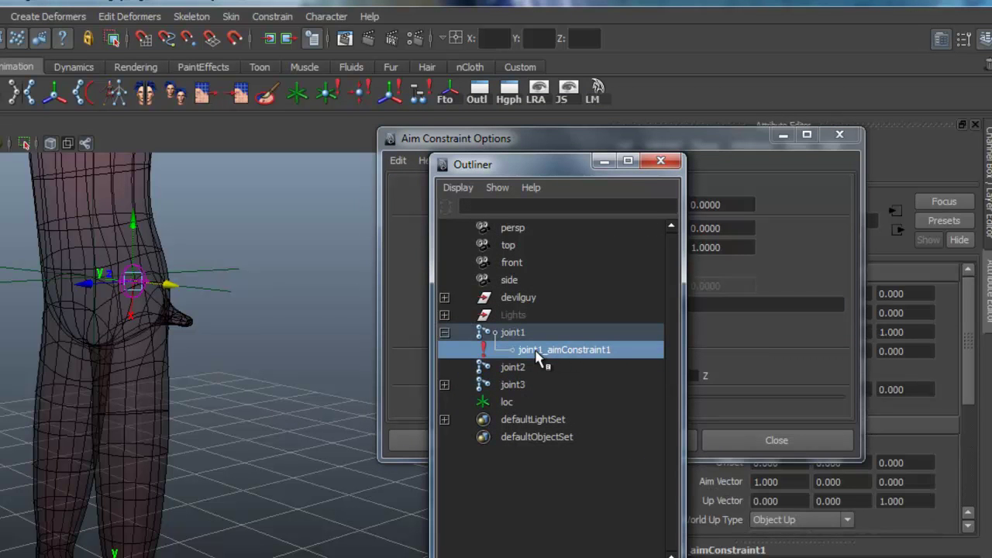
pyautogui.press('Delete')
# Step: Select the loc locator at the hips and snap it onto the knee joint
pyautogui.keyDown('alt'); pyautogui.moveTo(146, 359); pyautogui.dragTo(224, 368); pyautogui.keyUp('alt')
pyautogui.keyDown('alt'); pyautogui.moveTo(244, 369); pyautogui.dragTo(247, 319, button='middle'); pyautogui.keyUp('alt')
pyautogui.click(205, 245)
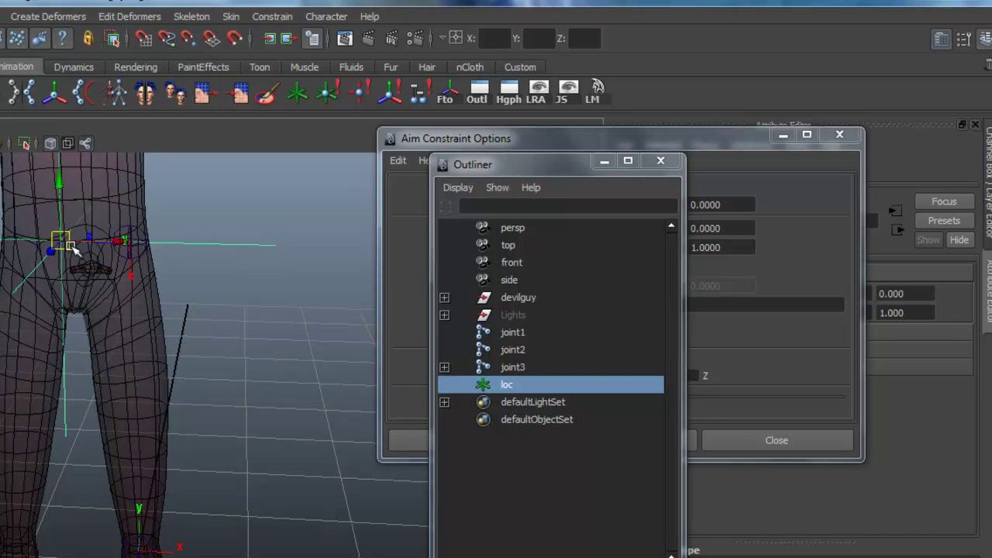
pyautogui.keyDown('alt'); pyautogui.moveTo(226, 394); pyautogui.dragTo(248, 372); pyautogui.keyUp('alt')
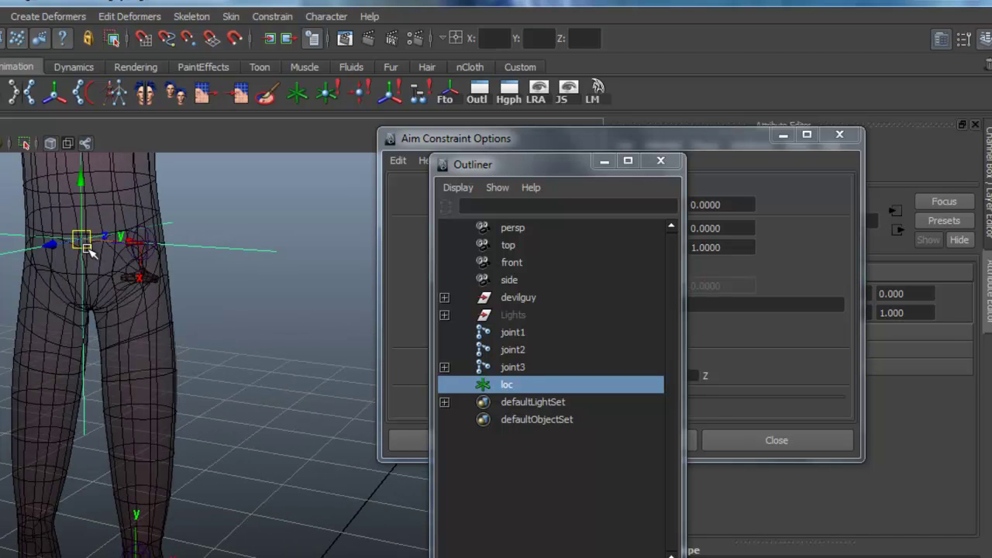
pyautogui.keyDown('alt'); pyautogui.moveTo(196, 307); pyautogui.dragTo(199, 325, button='middle'); pyautogui.keyUp('alt')
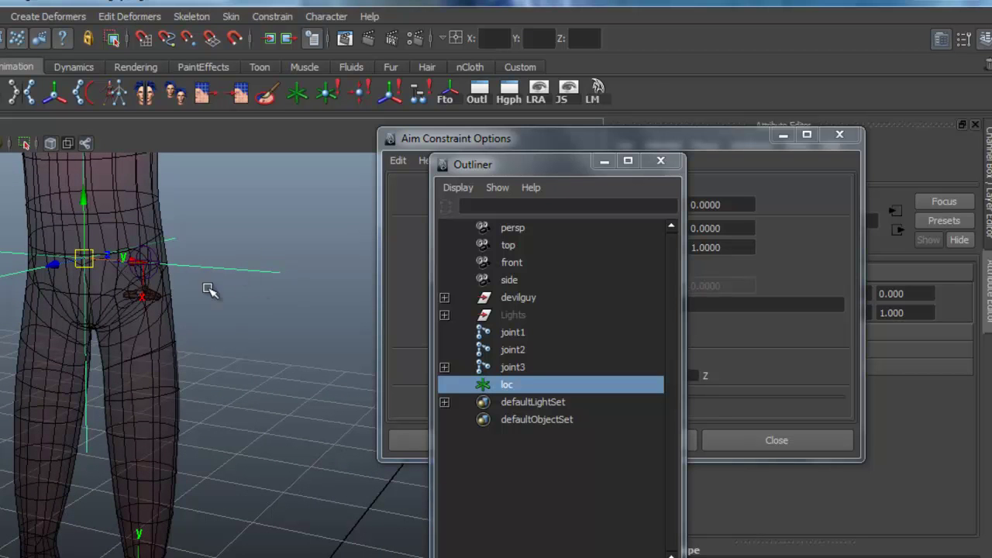
pyautogui.keyDown('alt'); pyautogui.moveTo(265, 410); pyautogui.dragTo(268, 391, button='middle'); pyautogui.keyUp('alt')
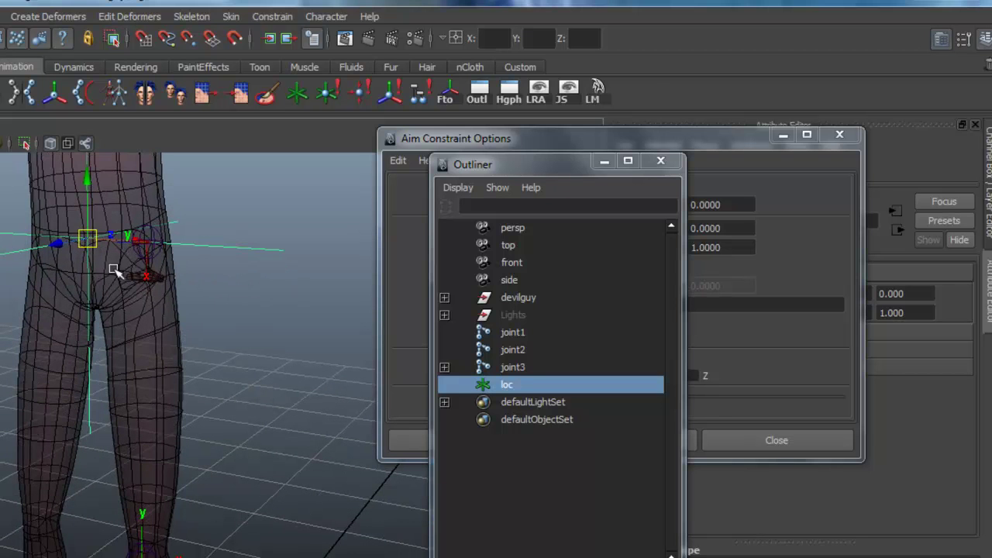
pyautogui.keyDown('alt'); pyautogui.moveTo(259, 413); pyautogui.dragTo(266, 377, button='middle'); pyautogui.keyUp('alt')
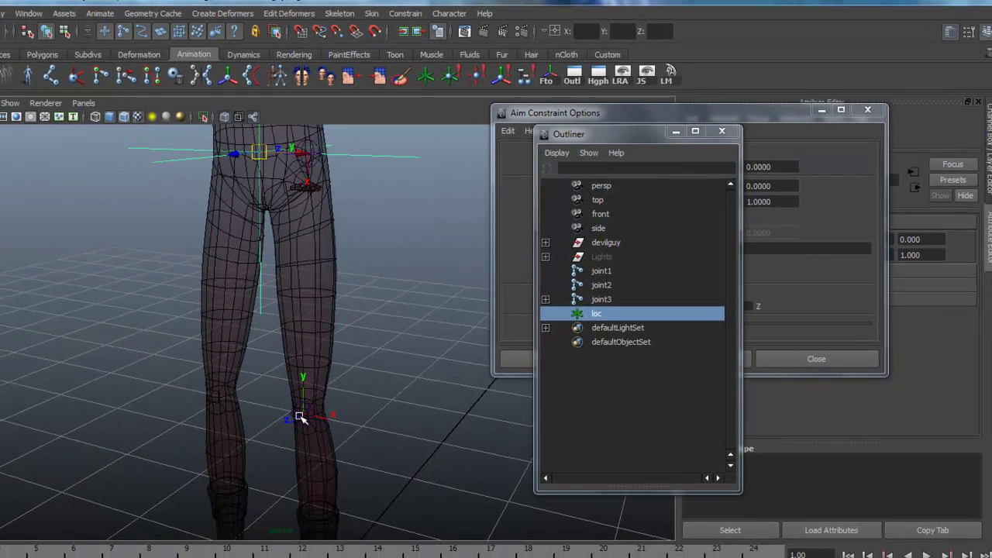
pyautogui.press('v')
pyautogui.moveTo(306, 416); pyautogui.dragTo(302, 412, button='middle')
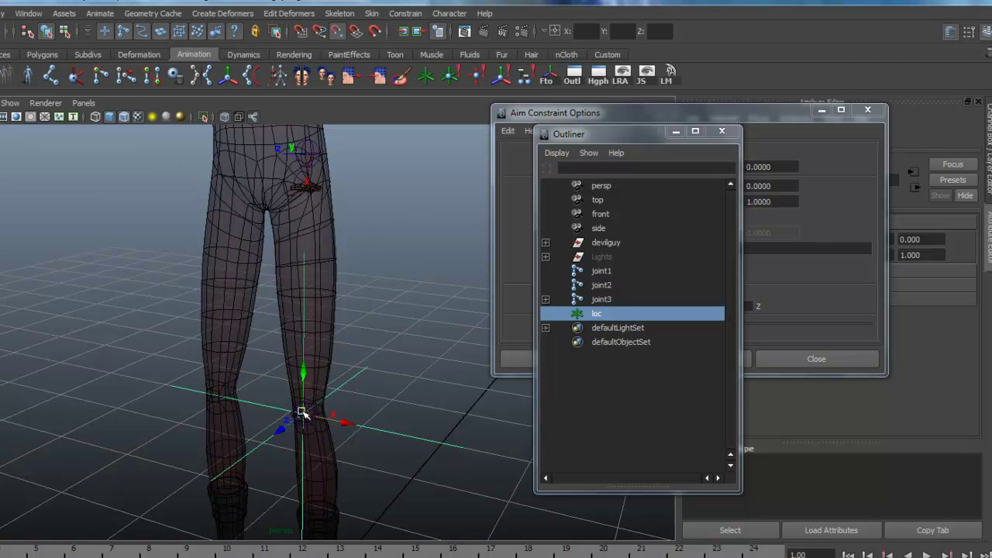
# Step: Move the loc locator along X from the knee joint to between the two knees
pyautogui.keyDown('alt'); pyautogui.moveTo(288, 496); pyautogui.dragTo(351, 439); pyautogui.keyUp('alt')
pyautogui.moveTo(325, 357); pyautogui.dragTo(248, 357)
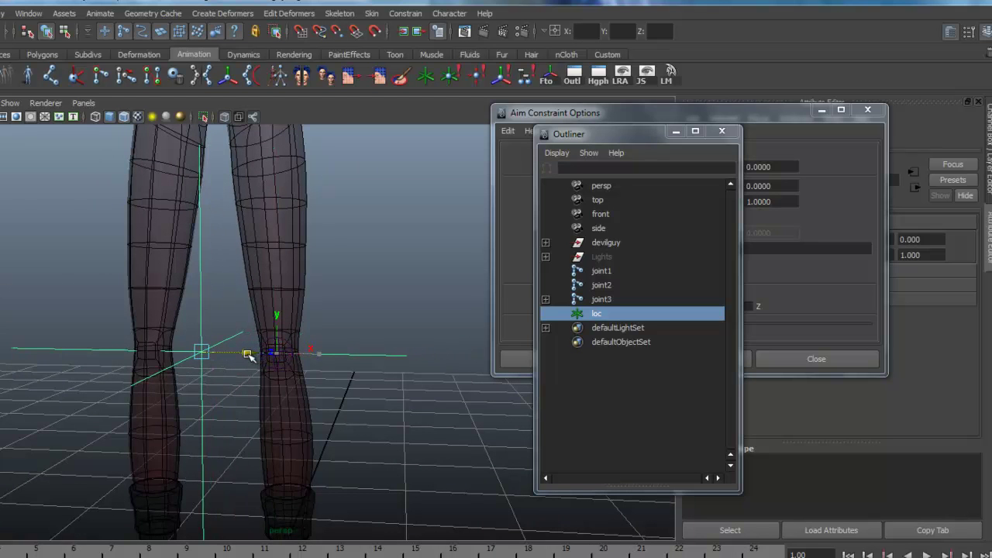
pyautogui.keyDown('alt'); pyautogui.moveTo(287, 401); pyautogui.dragTo(294, 445); pyautogui.keyUp('alt')
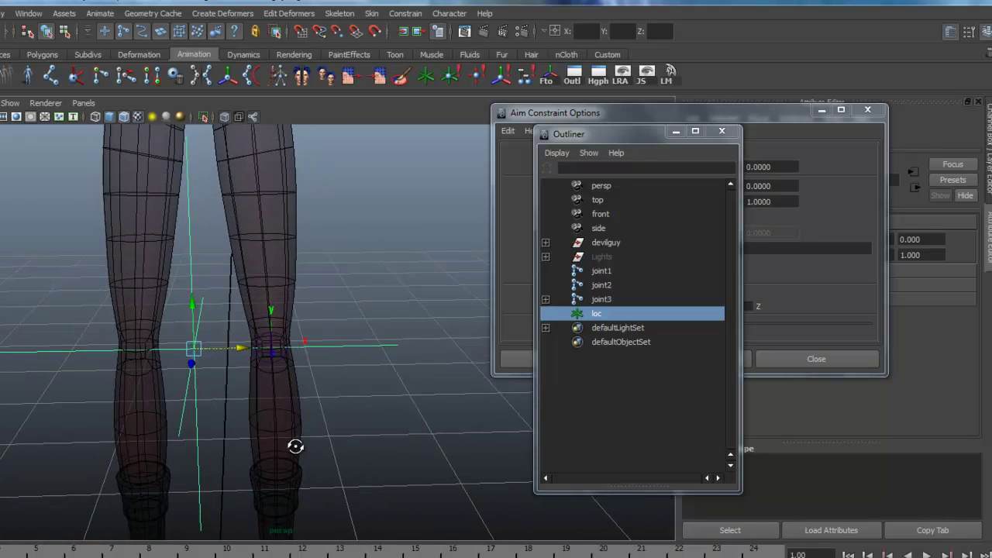
# Step: Aim the knee joint2 at the ankle joint3 by applying the aim constraint with loc as the world up object
pyautogui.keyDown('alt'); pyautogui.moveTo(355, 424); pyautogui.dragTo(375, 351); pyautogui.keyUp('alt')
pyautogui.moveTo(388, 408)
pyautogui.keyDown('alt'); pyautogui.mouseDown()
pyautogui.moveTo(354, 426)
pyautogui.moveTo(385, 401)
pyautogui.moveTo(395, 359)
pyautogui.moveTo(394, 425)
pyautogui.mouseUp(); pyautogui.keyUp('alt')
pyautogui.click(308, 431)
pyautogui.keyDown('shift'); pyautogui.click(278, 241); pyautogui.keyUp('shift')
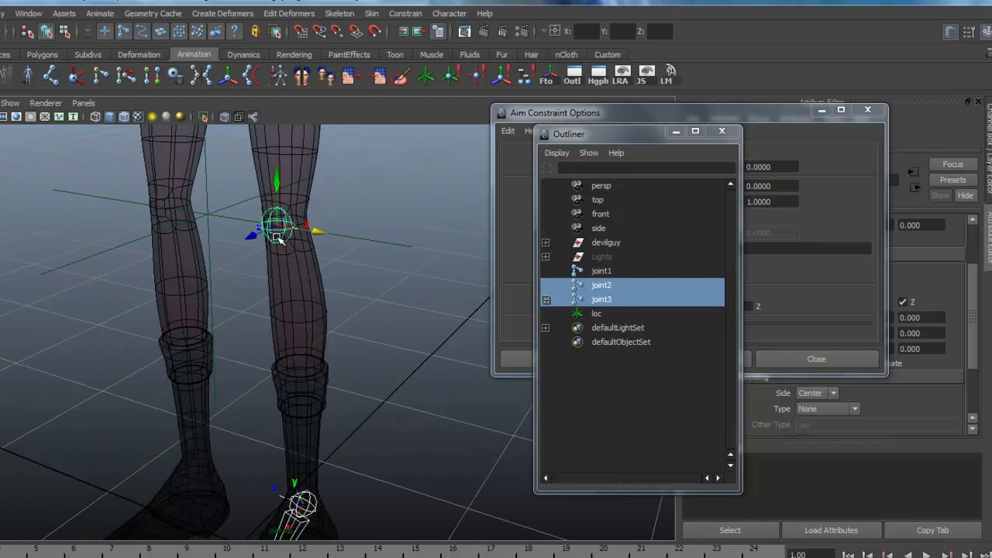
pyautogui.keyDown('alt'); pyautogui.moveTo(409, 357); pyautogui.dragTo(448, 403); pyautogui.keyUp('alt')
pyautogui.click(721, 131)
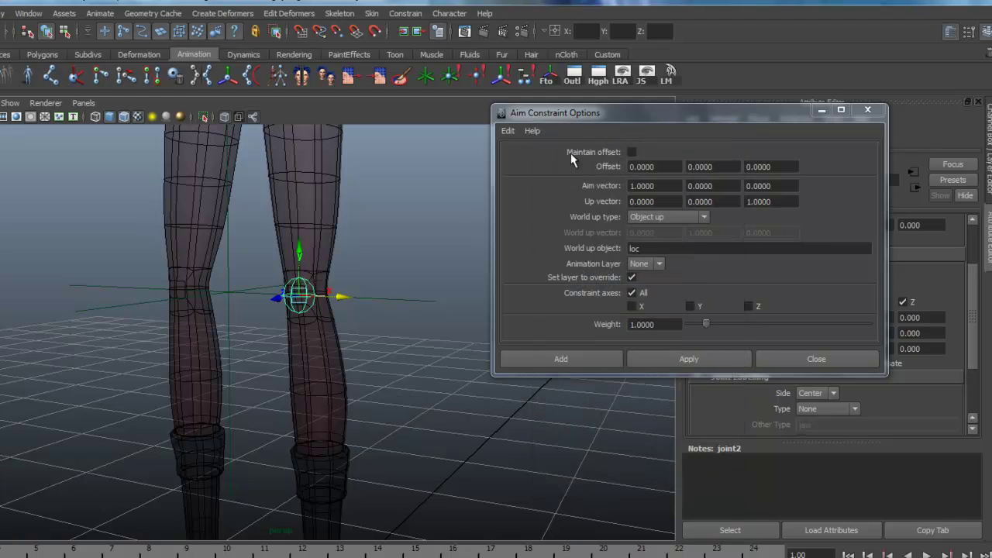
pyautogui.moveTo(600, 112); pyautogui.dragTo(572, 112)
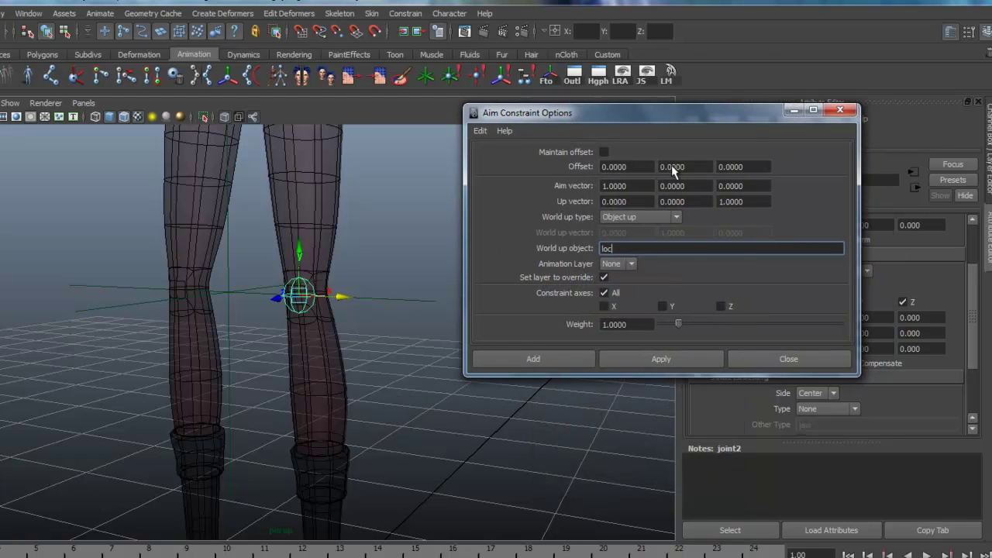
pyautogui.click(642, 362)
# Step: Open the Outliner, expand joint2, and delete its joint2_aimConstraint1 node
pyautogui.keyDown('alt'); pyautogui.moveTo(242, 379); pyautogui.dragTo(303, 377); pyautogui.keyUp('alt')
pyautogui.keyDown('alt'); pyautogui.moveTo(302, 376); pyautogui.dragTo(423, 375, button='right'); pyautogui.keyUp('alt')
pyautogui.moveTo(282, 382)
pyautogui.keyDown('alt'); pyautogui.mouseDown()
pyautogui.moveTo(240, 381)
pyautogui.moveTo(265, 381)
pyautogui.mouseUp(); pyautogui.keyUp('alt')
pyautogui.click(573, 74)
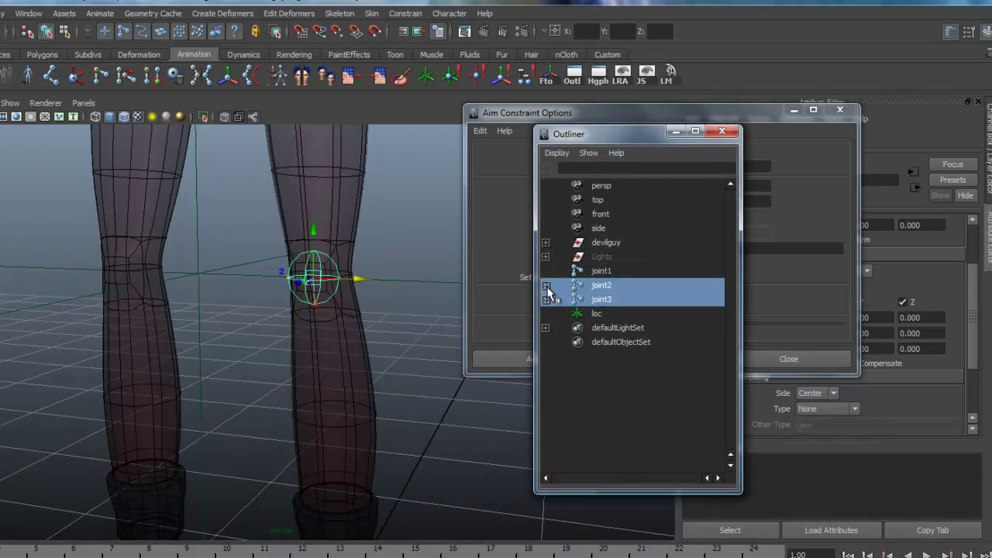
pyautogui.click(546, 286)
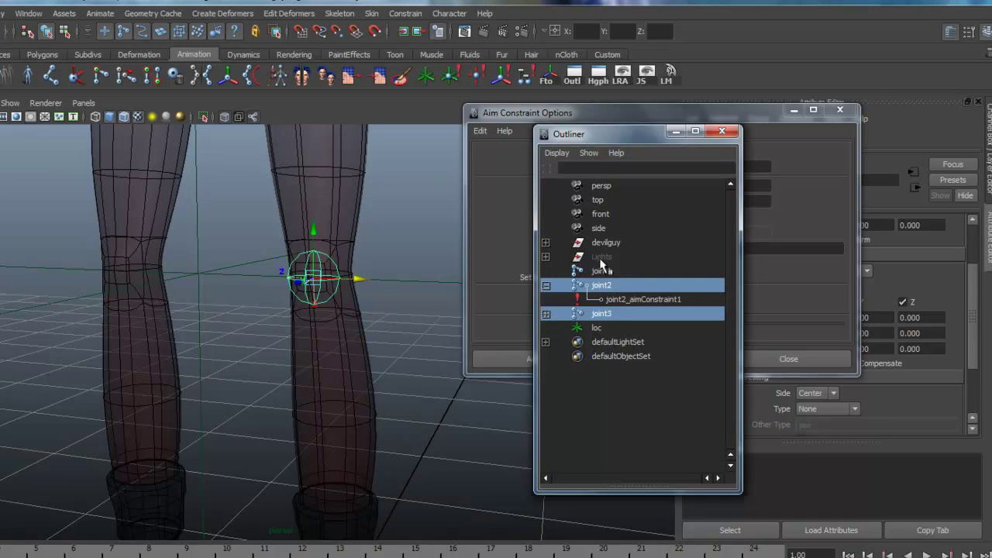
pyautogui.click(629, 299)
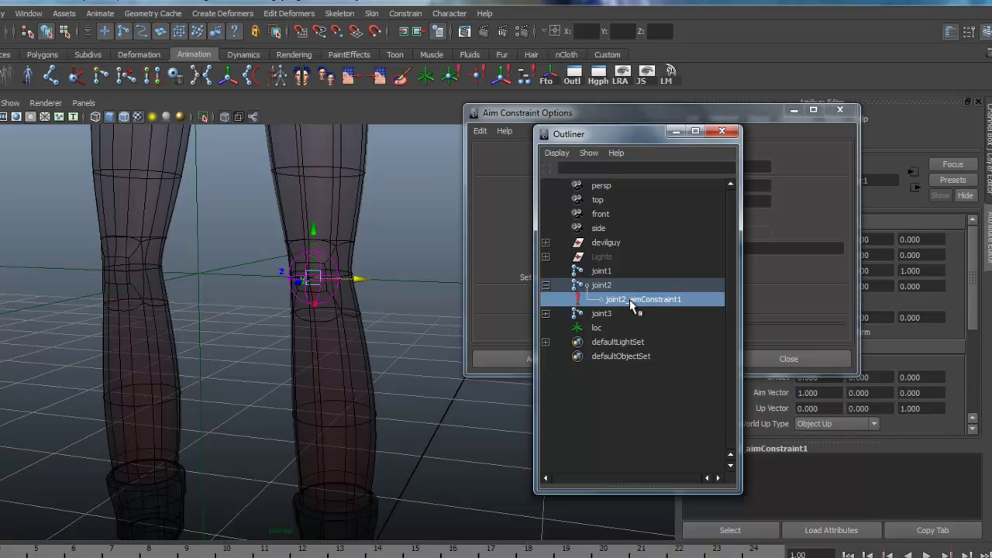
pyautogui.press('Delete')
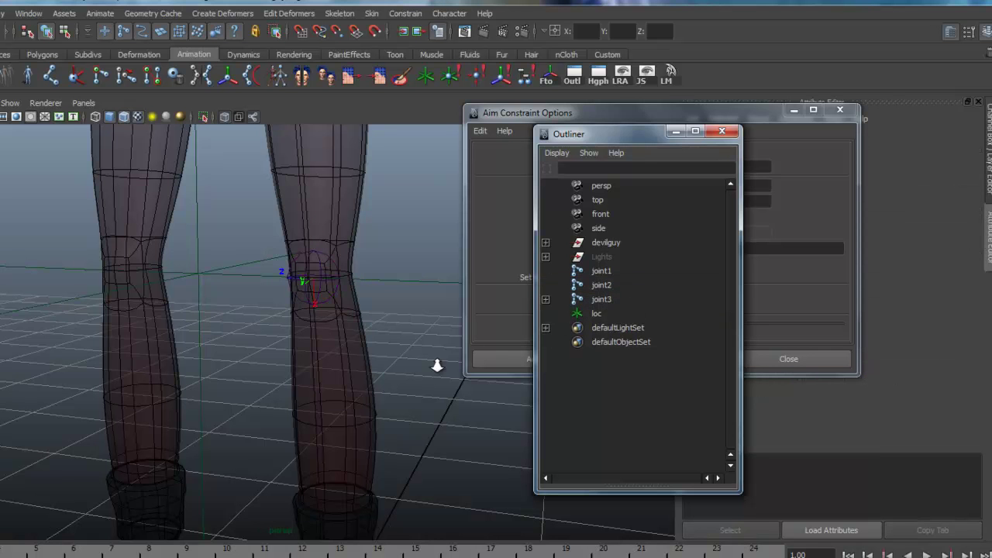
# Step: Examine the local rotation axes along the leg, checking the ankle joint3 and the loc locator from several angles
pyautogui.keyDown('alt'); pyautogui.moveTo(443, 352); pyautogui.dragTo(387, 386, button='right'); pyautogui.keyUp('alt')
pyautogui.keyDown('alt'); pyautogui.moveTo(387, 385); pyautogui.dragTo(372, 450); pyautogui.keyUp('alt')
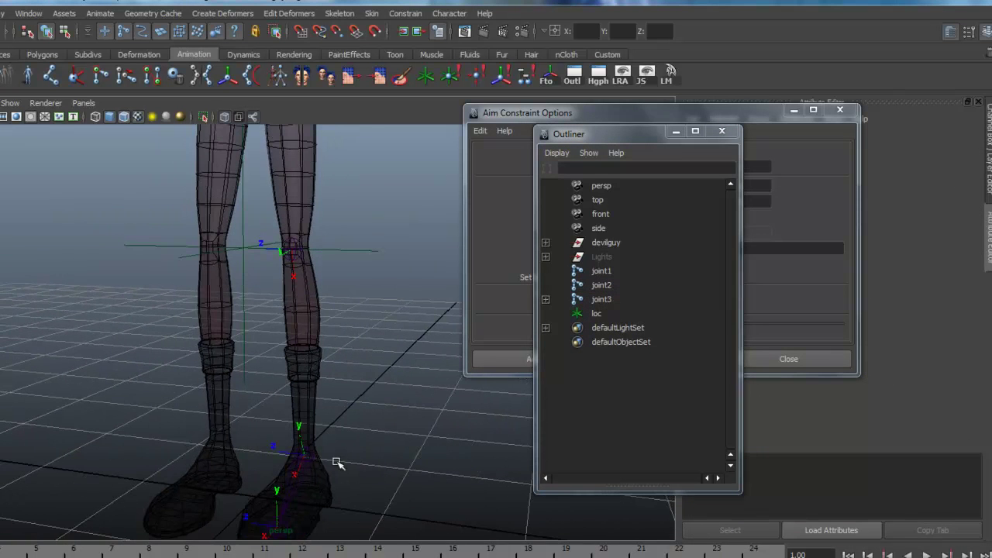
pyautogui.click(308, 456)
pyautogui.keyDown('alt'); pyautogui.moveTo(370, 389); pyautogui.dragTo(393, 434); pyautogui.keyUp('alt')
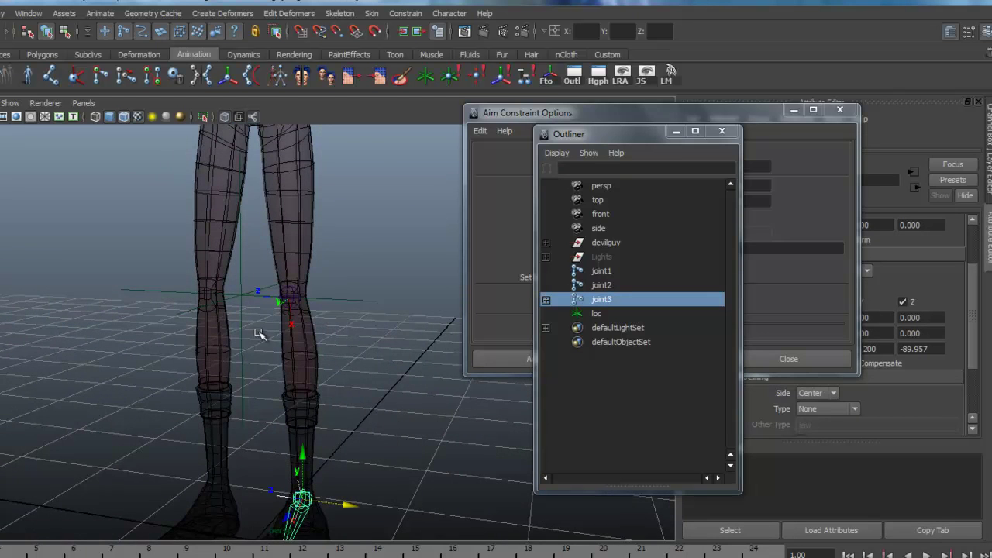
pyautogui.keyDown('alt'); pyautogui.moveTo(413, 385); pyautogui.dragTo(433, 389); pyautogui.keyUp('alt')
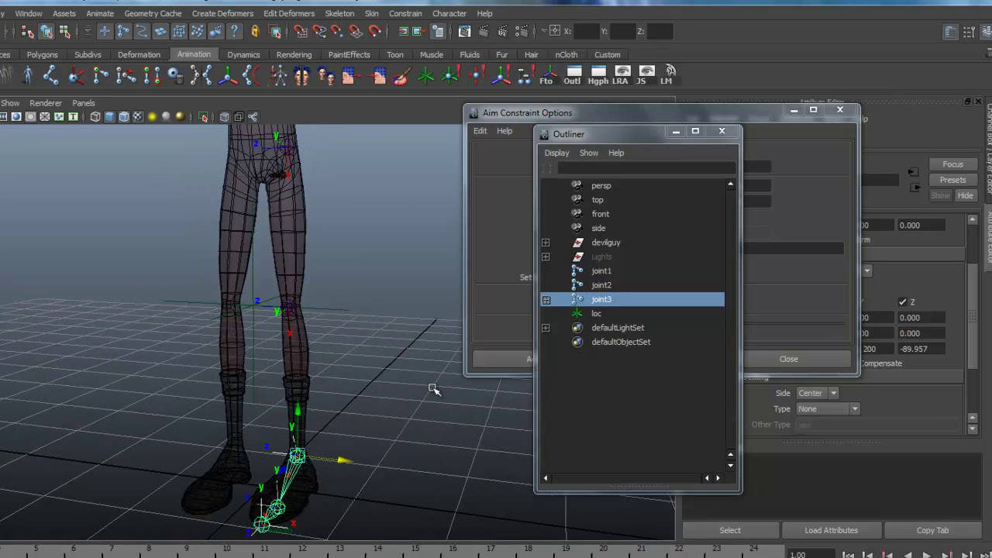
pyautogui.click(598, 316)
pyautogui.keyDown('alt'); pyautogui.moveTo(411, 354); pyautogui.dragTo(436, 380); pyautogui.keyUp('alt')
pyautogui.keyDown('alt'); pyautogui.moveTo(358, 206); pyautogui.dragTo(364, 274, button='middle'); pyautogui.keyUp('alt')
pyautogui.keyDown('alt'); pyautogui.moveTo(382, 279); pyautogui.dragTo(307, 274); pyautogui.keyUp('alt')
# Step: Close the Outliner and the Aim Constraint options to clear the viewport
pyautogui.moveTo(659, 129); pyautogui.dragTo(291, 141)
pyautogui.click(385, 139)
pyautogui.moveTo(636, 109); pyautogui.dragTo(551, 223)
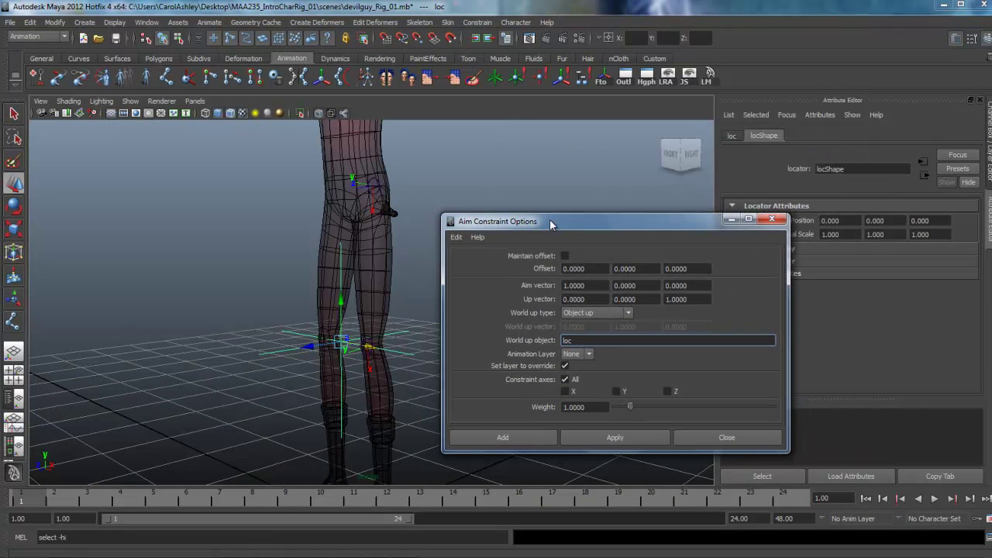
pyautogui.click(773, 220)
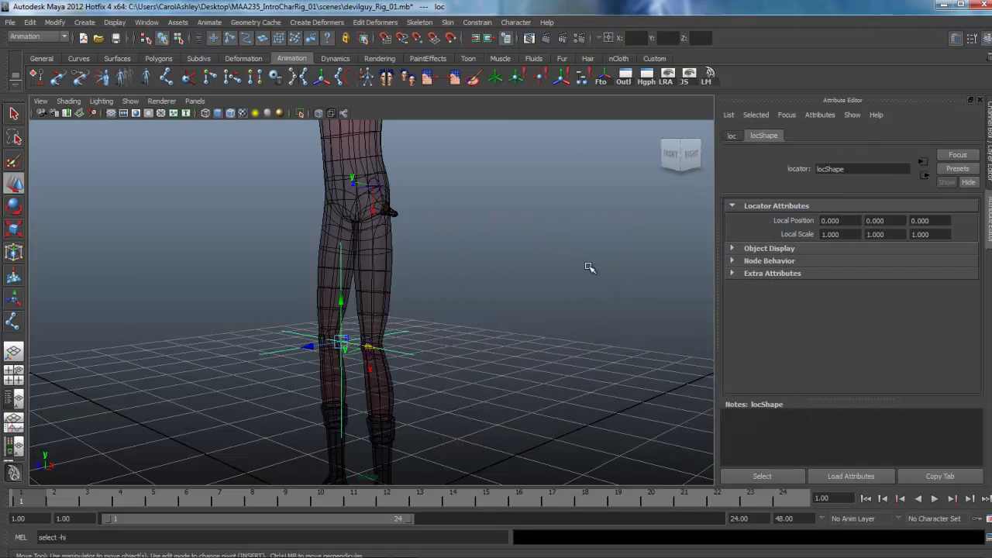
# Step: Select joint1, compare its Rotate and Joint Orient values, and copy the X rotation 89.743 into Joint Orient X
pyautogui.click(382, 204)
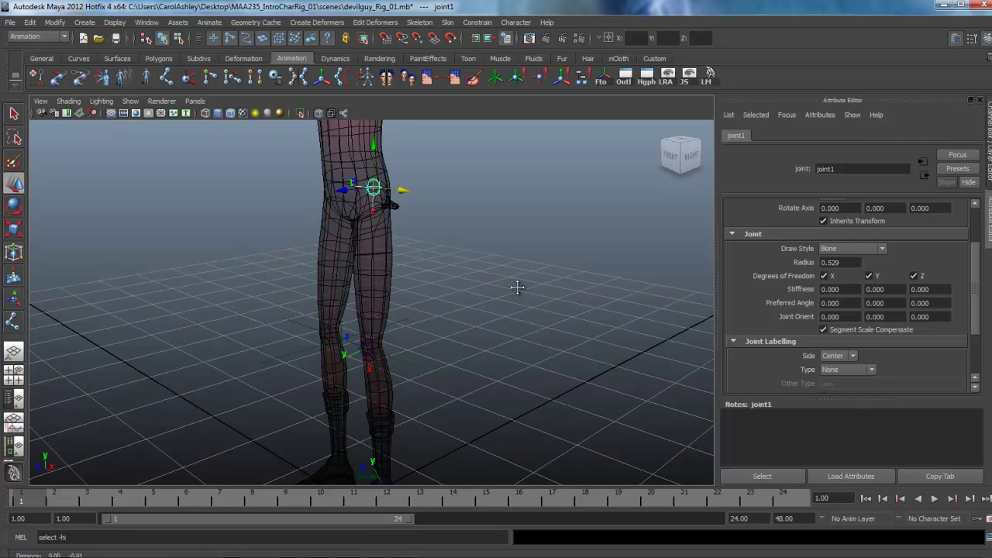
pyautogui.moveTo(977, 316); pyautogui.dragTo(977, 272)
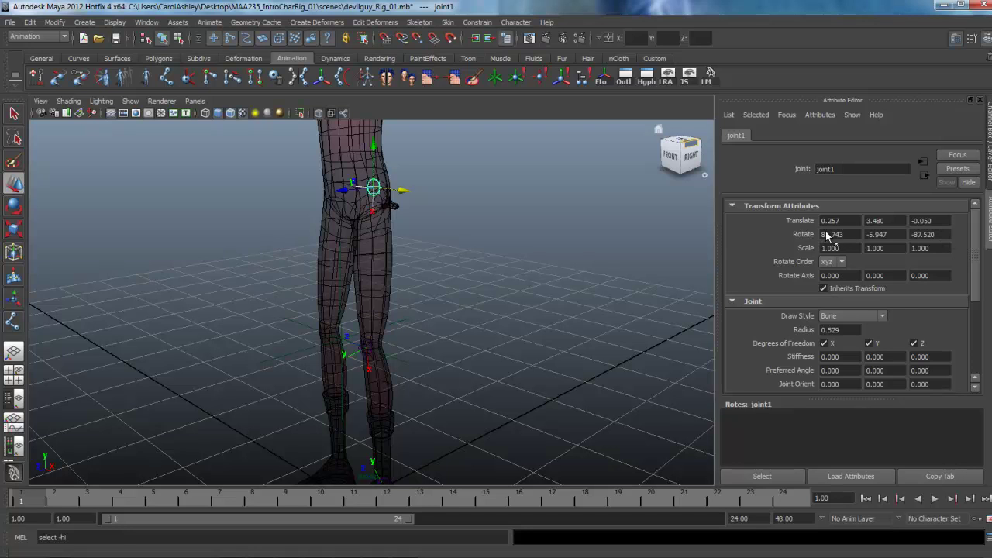
pyautogui.scroll(-2, 980, 240)
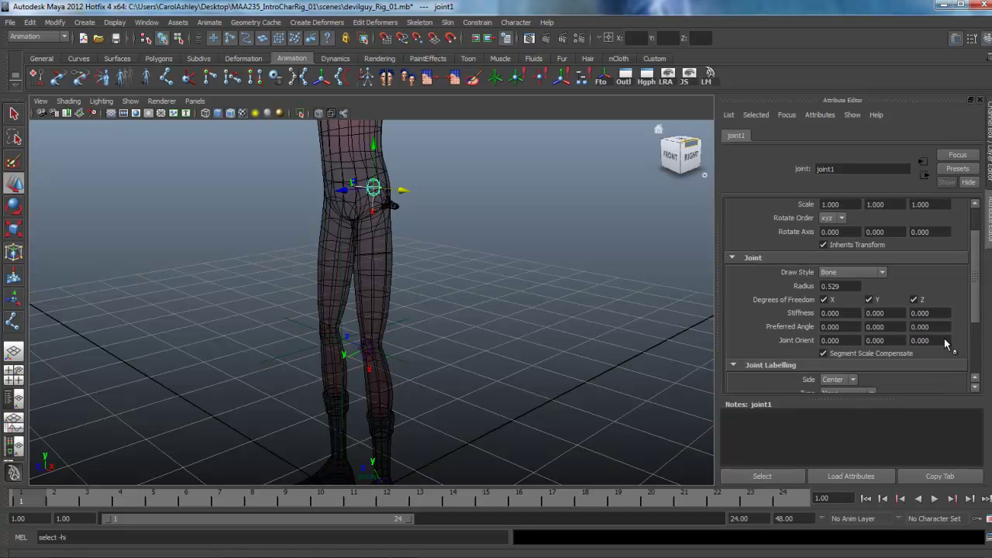
pyautogui.moveTo(979, 320); pyautogui.dragTo(975, 279)
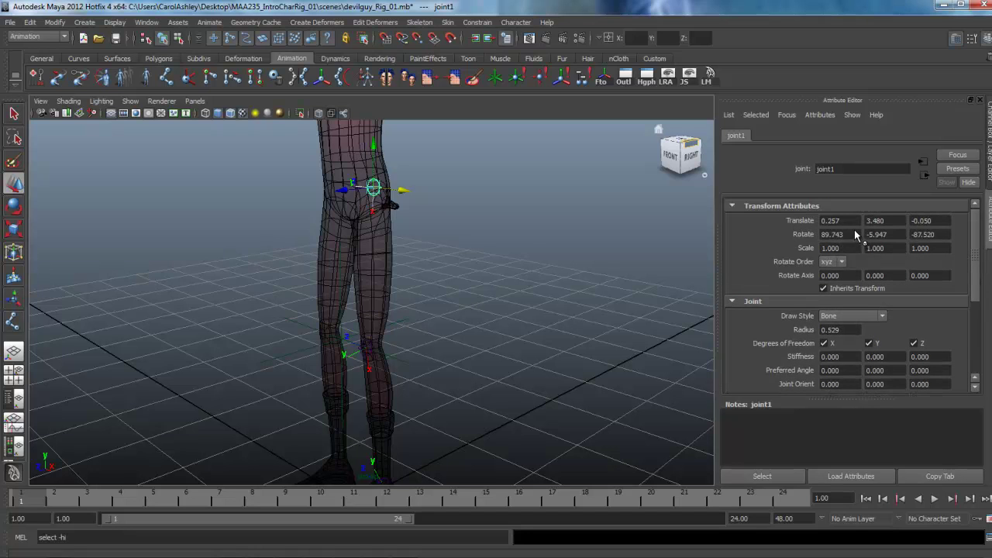
pyautogui.doubleClick(853, 236)
pyautogui.hotkey('ctrl', 'c')
pyautogui.moveTo(978, 259); pyautogui.dragTo(978, 288)
pyautogui.moveTo(846, 328); pyautogui.dragTo(815, 329)
pyautogui.hotkey('ctrl', 'v')
# Step: Copy joint1's Y and Z rotations into its Joint Orient, setting Y to -5.947 and Z to -87.520
pyautogui.moveTo(977, 319); pyautogui.dragTo(977, 291)
pyautogui.doubleClick(864, 234)
pyautogui.hotkey('ctrl', 'c')
pyautogui.click(893, 383)
pyautogui.hotkey('ctrl', 'v')
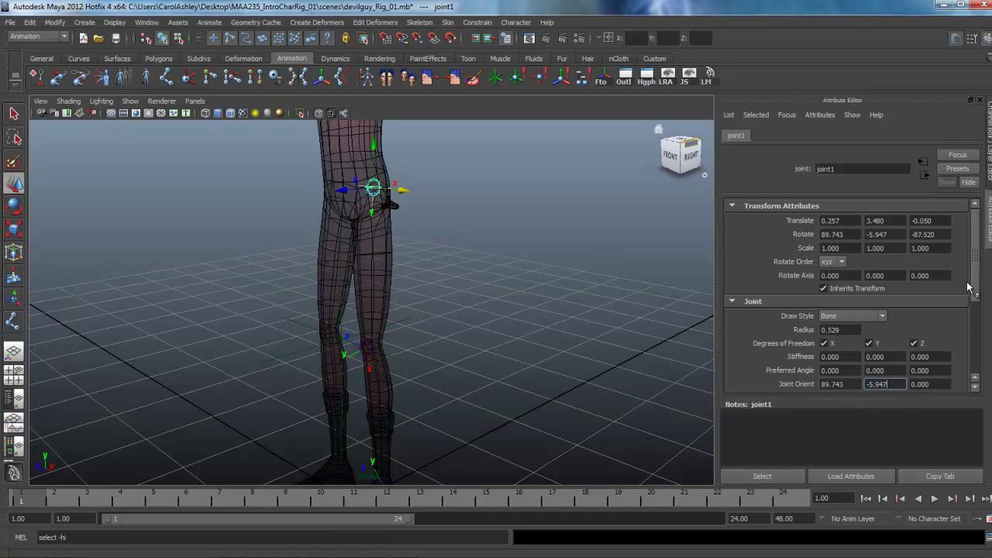
pyautogui.moveTo(946, 237); pyautogui.dragTo(908, 238)
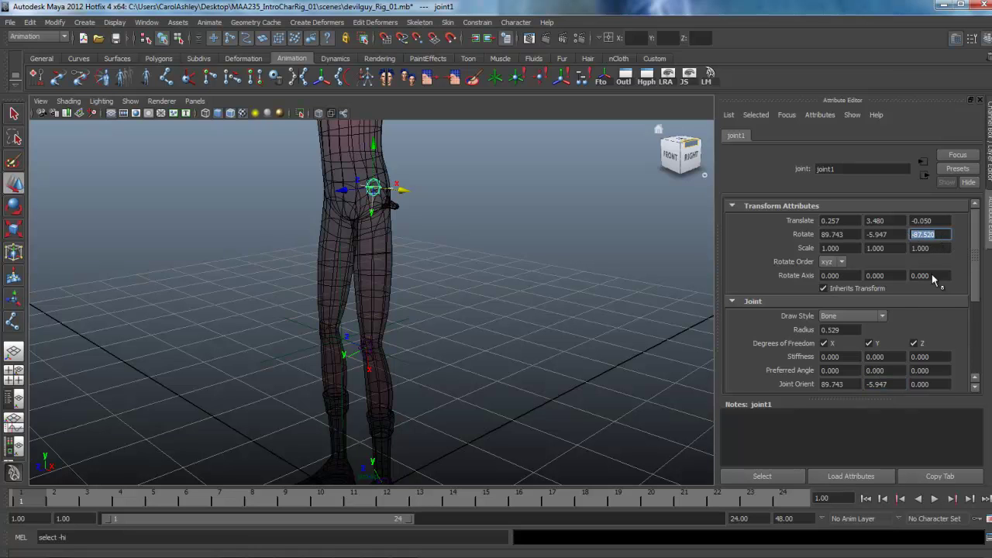
pyautogui.moveTo(944, 384); pyautogui.dragTo(914, 385)
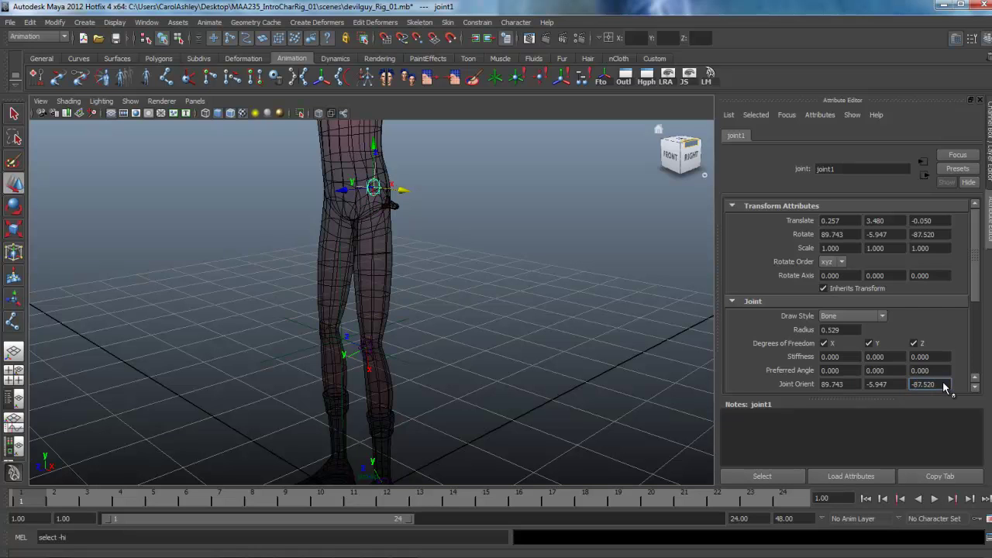
# Step: Set joint1's Rotate X, Y and Z values to 0
pyautogui.click(944, 235)
pyautogui.moveTo(943, 235); pyautogui.dragTo(822, 238)
pyautogui.write('000')
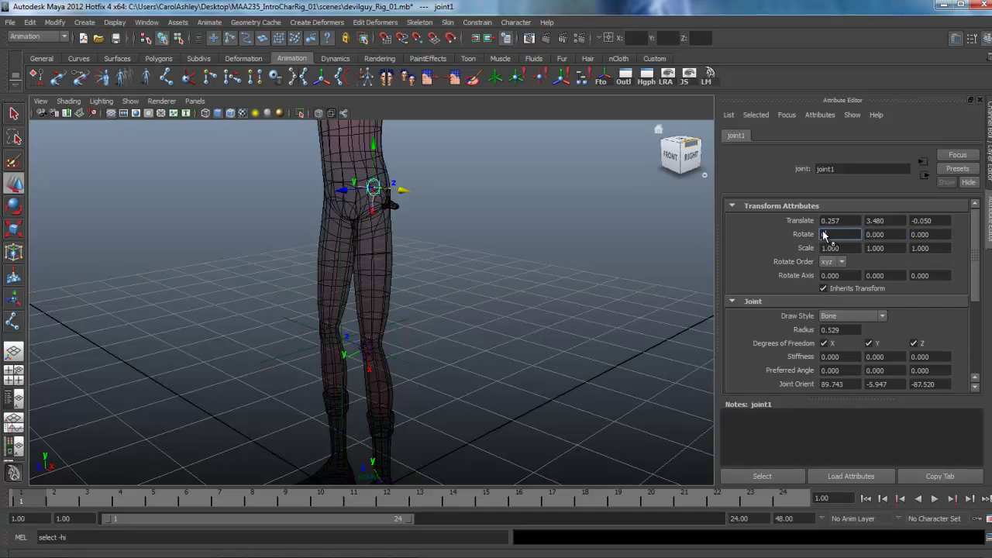
# Step: Examine joint1's local rotation axes at the hip from several angles against its Joint Orient values
pyautogui.keyDown('alt'); pyautogui.moveTo(232, 248); pyautogui.dragTo(297, 303); pyautogui.keyUp('alt')
pyautogui.keyDown('alt'); pyautogui.moveTo(297, 303); pyautogui.dragTo(396, 255, button='right'); pyautogui.keyUp('alt')
pyautogui.keyDown('alt'); pyautogui.moveTo(395, 256); pyautogui.dragTo(371, 241); pyautogui.keyUp('alt')
pyautogui.keyDown('alt'); pyautogui.moveTo(371, 241); pyautogui.dragTo(395, 344, button='middle'); pyautogui.keyUp('alt')
pyautogui.keyDown('alt'); pyautogui.moveTo(394, 343); pyautogui.dragTo(332, 314); pyautogui.keyUp('alt')
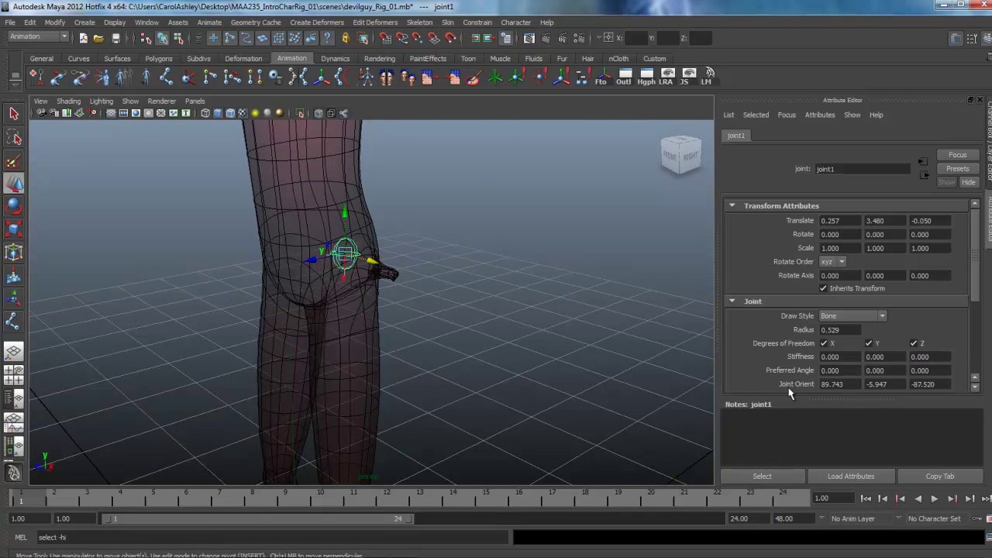
pyautogui.keyDown('alt'); pyautogui.moveTo(349, 326); pyautogui.dragTo(410, 291); pyautogui.keyUp('alt')
pyautogui.keyDown('alt'); pyautogui.moveTo(367, 266); pyautogui.dragTo(410, 312); pyautogui.keyUp('alt')
# Step: Select the knee joint2 and copy its X rotation 90.151 into Joint Orient X
pyautogui.keyDown('alt'); pyautogui.moveTo(421, 354); pyautogui.dragTo(366, 256); pyautogui.keyUp('alt')
pyautogui.keyDown('alt'); pyautogui.moveTo(421, 354); pyautogui.dragTo(435, 228, button='middle'); pyautogui.keyUp('alt')
pyautogui.keyDown('alt'); pyautogui.moveTo(465, 344); pyautogui.dragTo(467, 277, button='middle'); pyautogui.keyUp('alt')
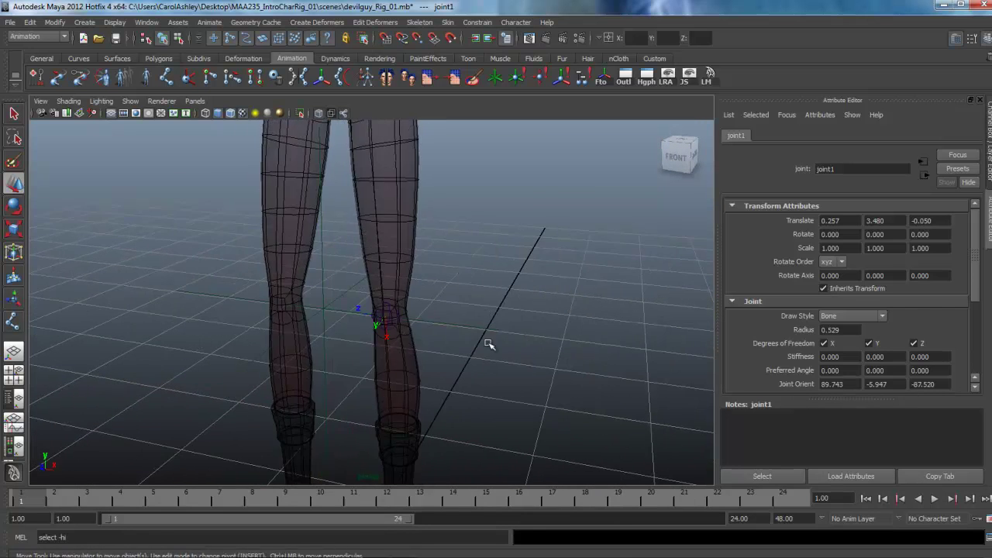
pyautogui.keyDown('alt'); pyautogui.moveTo(483, 362); pyautogui.dragTo(488, 300, button='middle'); pyautogui.keyUp('alt')
pyautogui.click(408, 237)
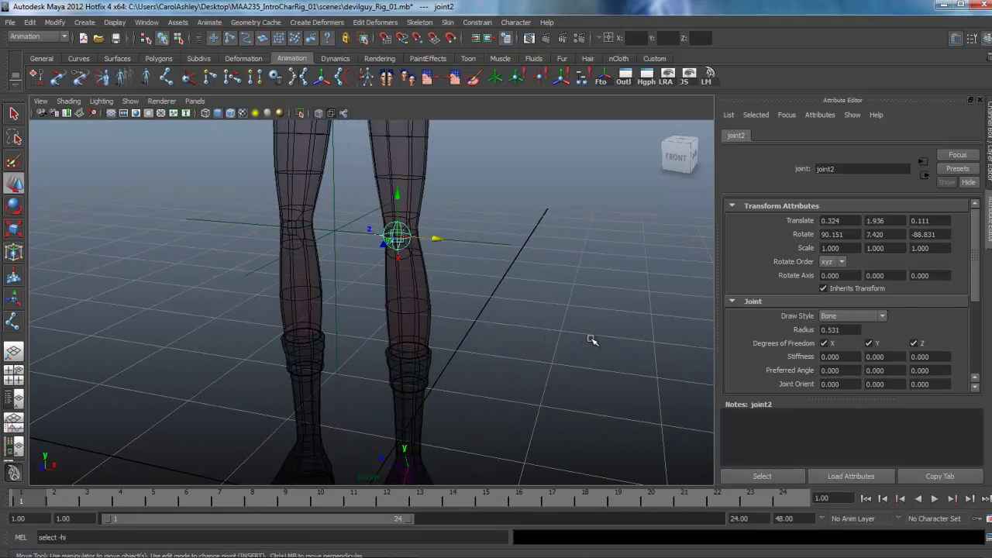
pyautogui.keyDown('alt'); pyautogui.moveTo(593, 338); pyautogui.dragTo(588, 342, button='middle'); pyautogui.keyUp('alt')
pyautogui.moveTo(851, 234); pyautogui.dragTo(820, 235)
pyautogui.hotkey('ctrl', 'c')
pyautogui.moveTo(856, 385); pyautogui.dragTo(813, 385)
pyautogui.hotkey('ctrl', 'v')
# Step: Copy joint2's Y and Z rotations into its Joint Orient, setting Y to 7.420 and Z to -88.831
pyautogui.moveTo(892, 234); pyautogui.dragTo(867, 235)
pyautogui.hotkey('ctrl', 'c')
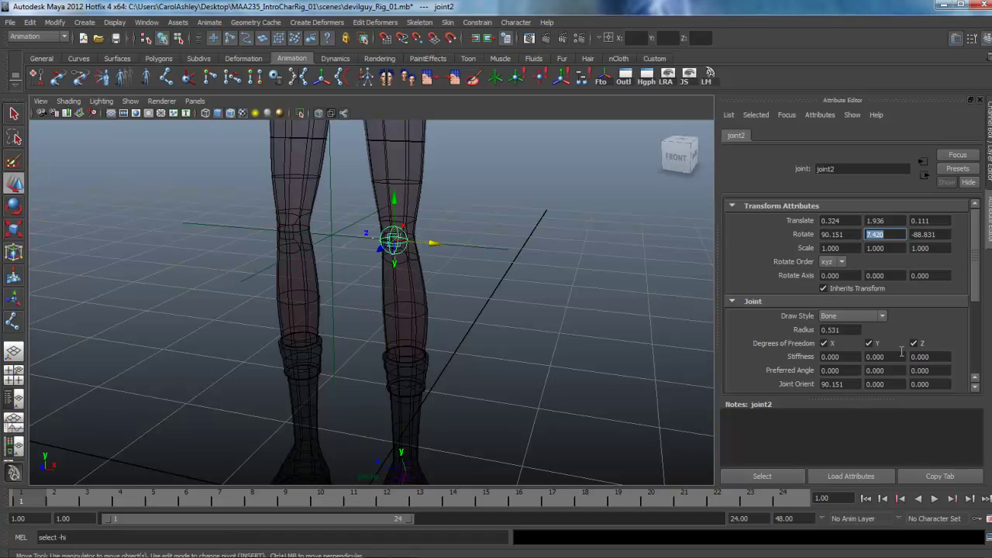
pyautogui.moveTo(888, 383); pyautogui.dragTo(862, 384)
pyautogui.hotkey('ctrl', 'v')
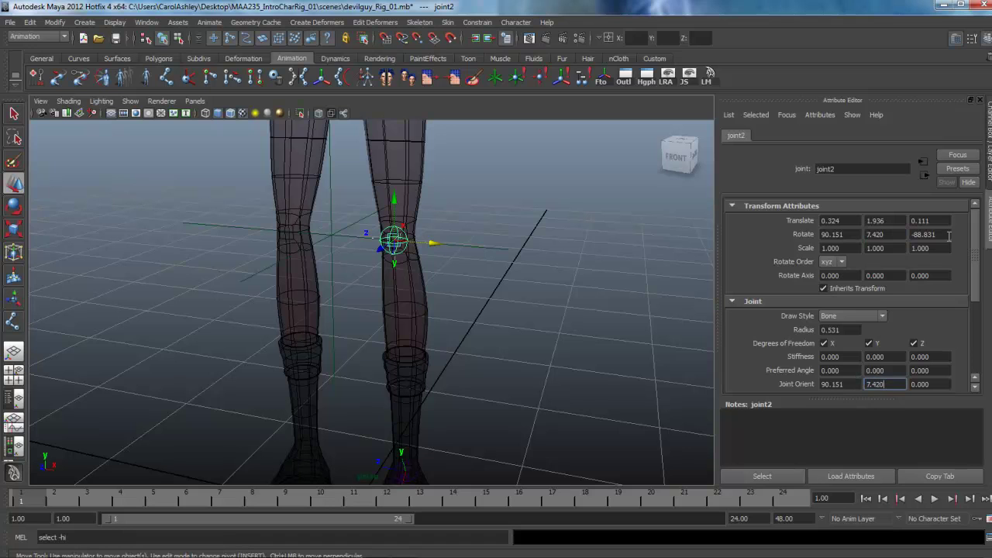
pyautogui.moveTo(944, 234); pyautogui.dragTo(893, 235)
pyautogui.hotkey('ctrl', 'c')
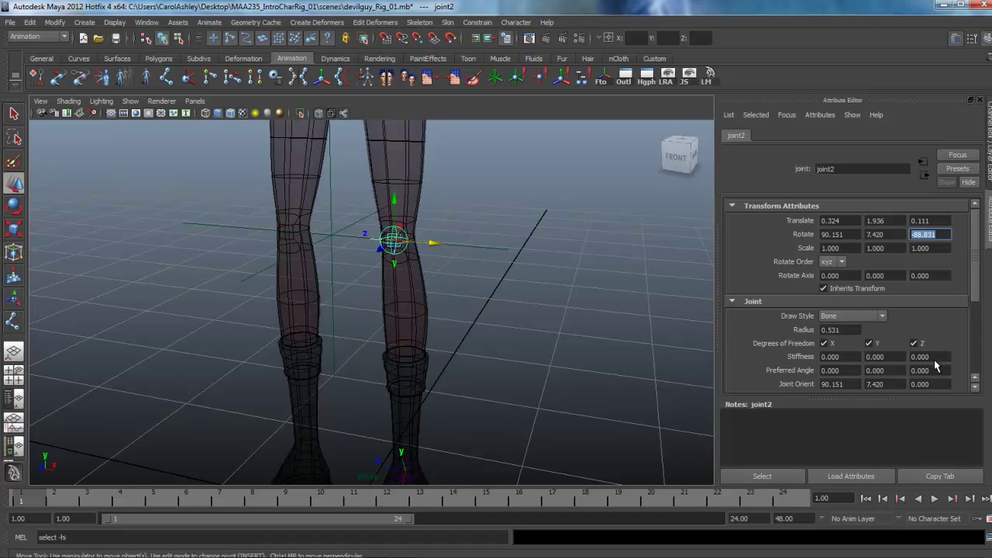
pyautogui.moveTo(935, 384); pyautogui.dragTo(903, 380)
pyautogui.hotkey('ctrl', 'v')
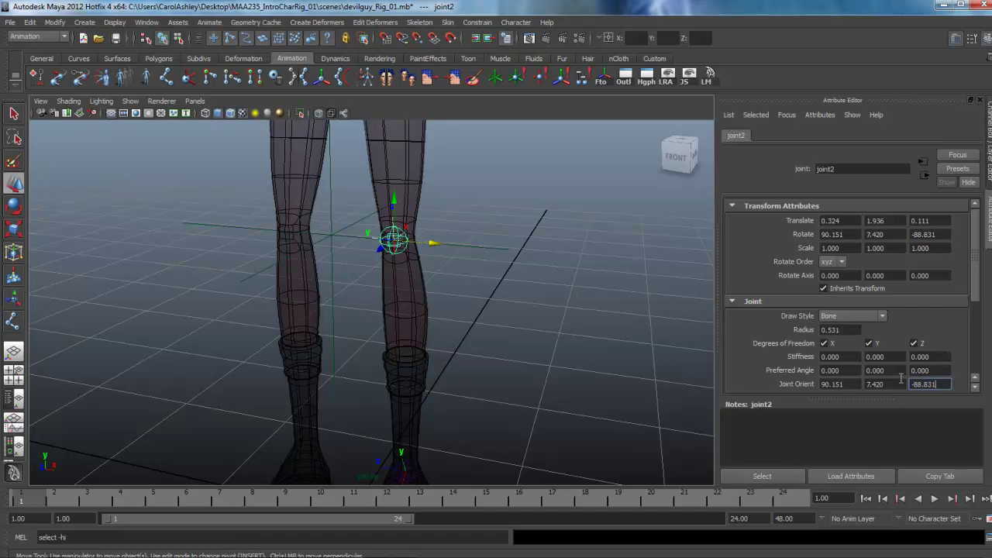
# Step: Set joint2's Rotate X, Y and Z values to 0
pyautogui.moveTo(860, 232); pyautogui.dragTo(816, 234)
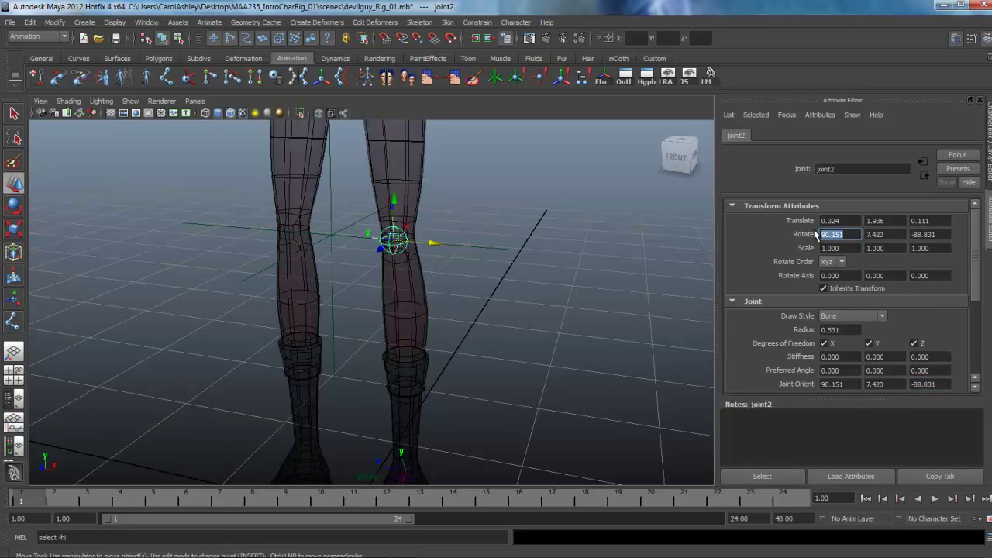
pyautogui.write('0')
pyautogui.press('Tab')
pyautogui.write('0')
pyautogui.press('Tab')
pyautogui.write('0')
pyautogui.press('Tab')
# Step: Examine the local rotation axes of the hip, knee and foot joints from several angles
pyautogui.keyDown('alt'); pyautogui.moveTo(472, 235); pyautogui.dragTo(466, 277); pyautogui.keyUp('alt')
pyautogui.keyDown('alt'); pyautogui.moveTo(608, 283); pyautogui.dragTo(484, 256, button='right'); pyautogui.keyUp('alt')
pyautogui.keyDown('alt'); pyautogui.moveTo(519, 256); pyautogui.dragTo(529, 301, button='middle'); pyautogui.keyUp('alt')
pyautogui.keyDown('alt'); pyautogui.moveTo(580, 297); pyautogui.dragTo(514, 317, button='right'); pyautogui.keyUp('alt')
pyautogui.keyDown('alt'); pyautogui.moveTo(554, 303); pyautogui.dragTo(573, 364, button='middle'); pyautogui.keyUp('alt')
pyautogui.keyDown('alt'); pyautogui.moveTo(574, 364); pyautogui.dragTo(518, 367, button='right'); pyautogui.keyUp('alt')
pyautogui.keyDown('alt'); pyautogui.moveTo(518, 366); pyautogui.dragTo(534, 344); pyautogui.keyUp('alt')
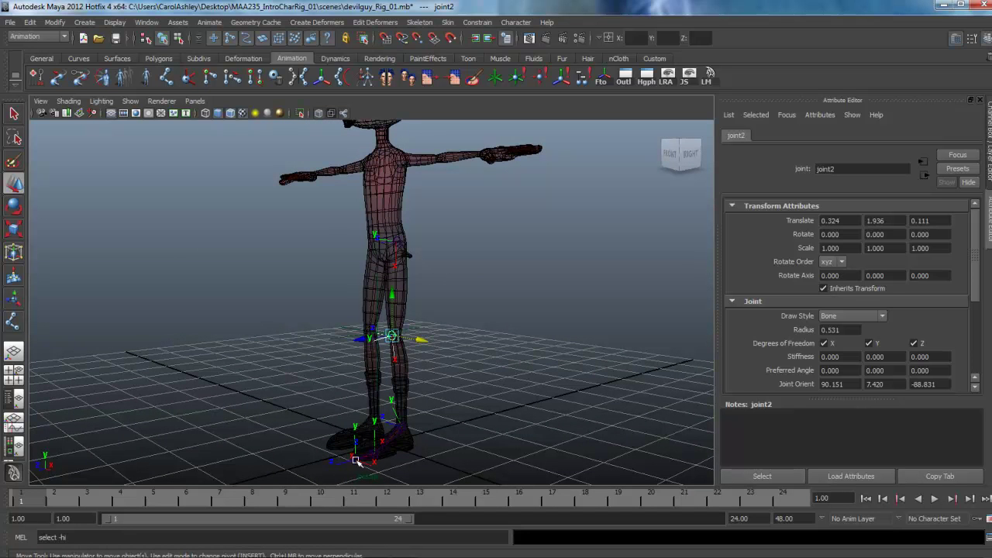
pyautogui.keyDown('alt'); pyautogui.moveTo(438, 446); pyautogui.dragTo(470, 417); pyautogui.keyUp('alt')
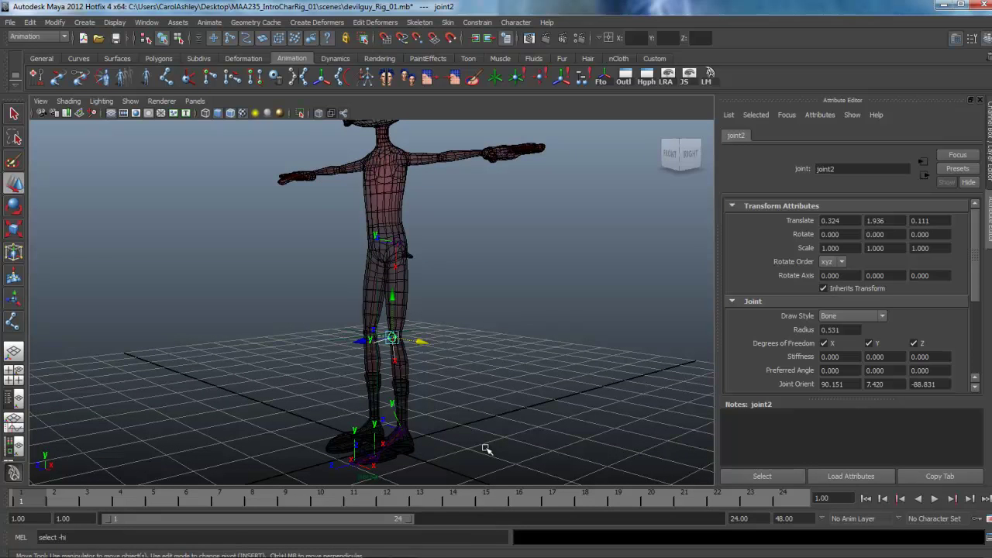
pyautogui.click(450, 343)
pyautogui.keyDown('alt'); pyautogui.moveTo(287, 333); pyautogui.dragTo(314, 335); pyautogui.keyUp('alt')
pyautogui.keyDown('alt'); pyautogui.moveTo(314, 334); pyautogui.dragTo(622, 333, button='right'); pyautogui.keyUp('alt')
pyautogui.keyDown('alt'); pyautogui.moveTo(552, 302); pyautogui.dragTo(553, 328, button='middle'); pyautogui.keyUp('alt')
pyautogui.keyDown('alt'); pyautogui.moveTo(516, 361); pyautogui.dragTo(439, 339); pyautogui.keyUp('alt')
pyautogui.moveTo(435, 377)
pyautogui.keyDown('alt'); pyautogui.mouseDown()
pyautogui.moveTo(507, 379)
pyautogui.moveTo(428, 385)
pyautogui.mouseUp(); pyautogui.keyUp('alt')
pyautogui.click(403, 379)
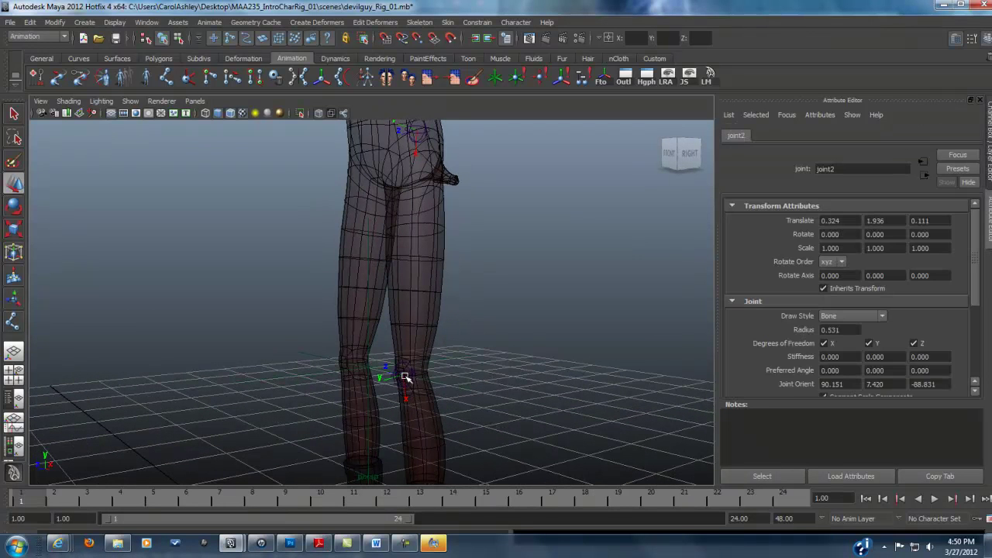
# Step: Parent the ankle joint3 to the knee joint2
pyautogui.keyDown('alt'); pyautogui.moveTo(586, 374); pyautogui.dragTo(541, 379); pyautogui.keyUp('alt')
pyautogui.keyDown('alt'); pyautogui.moveTo(542, 378); pyautogui.dragTo(521, 281, button='middle'); pyautogui.keyUp('alt')
pyautogui.keyDown('alt'); pyautogui.moveTo(521, 281); pyautogui.dragTo(589, 349, button='right'); pyautogui.keyUp('alt')
pyautogui.keyDown('alt'); pyautogui.moveTo(554, 392); pyautogui.dragTo(527, 380, button='middle'); pyautogui.keyUp('alt')
pyautogui.click(447, 406)
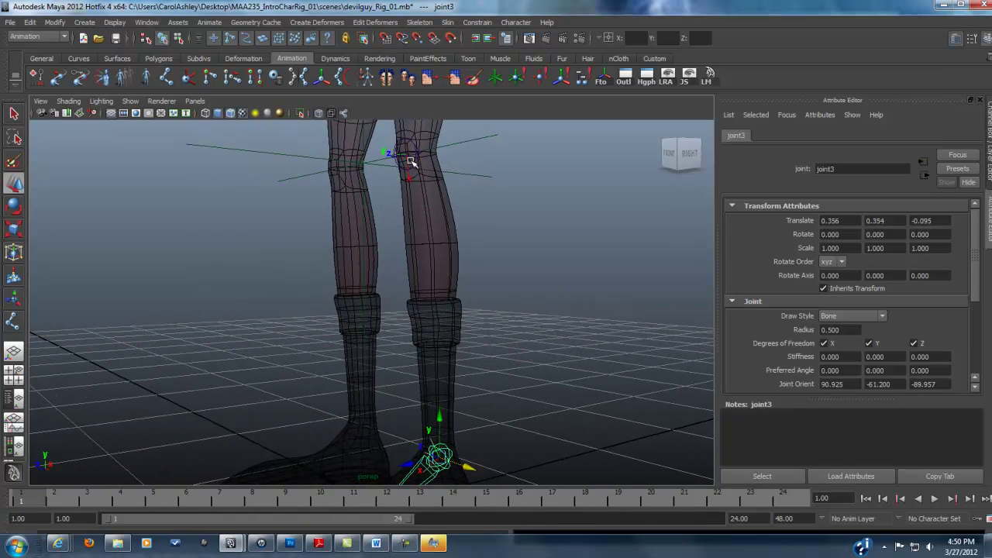
pyautogui.click(407, 146)
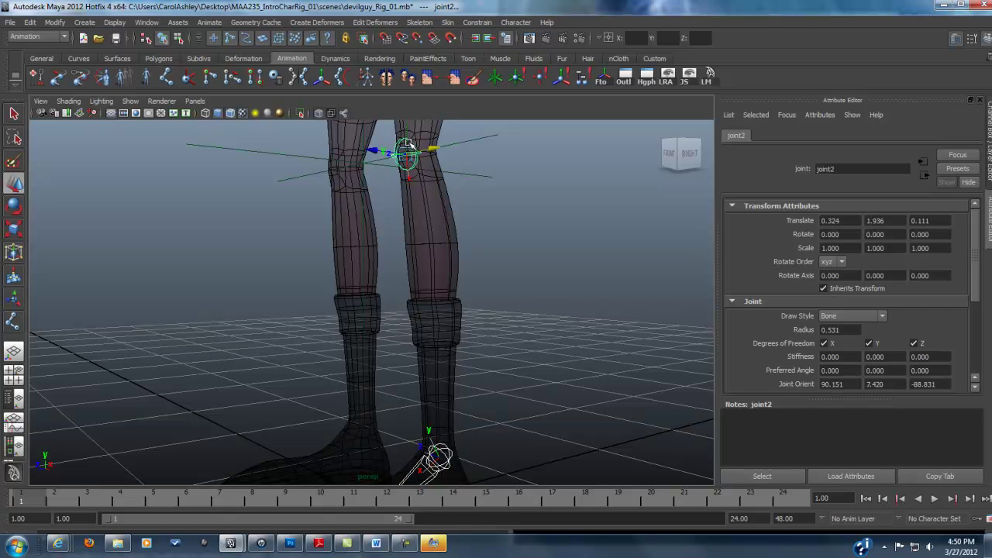
pyautogui.press('Down')
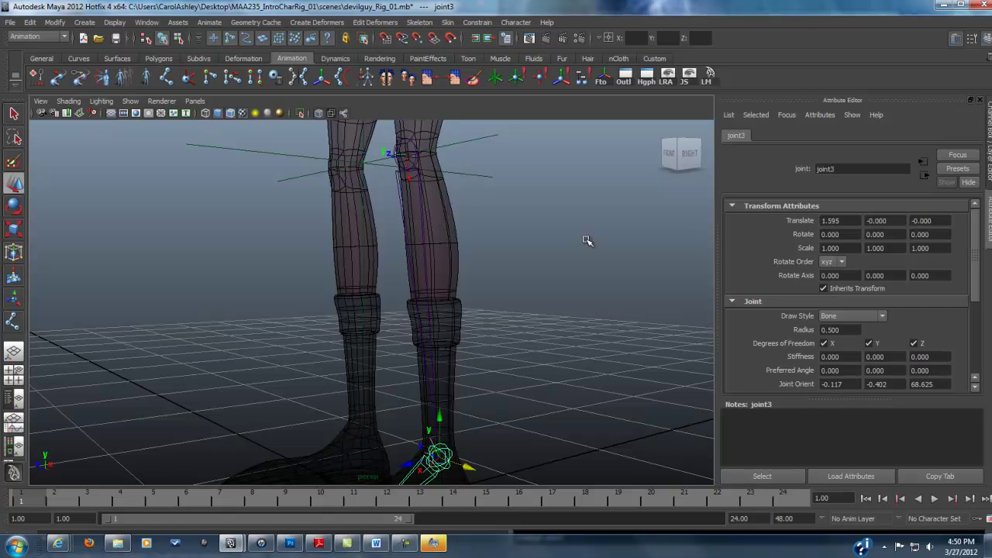
# Step: Parent the knee joint2 to the hip joint1
pyautogui.keyDown('alt'); pyautogui.moveTo(569, 253); pyautogui.dragTo(545, 380, button='middle'); pyautogui.keyUp('alt')
pyautogui.click(385, 306)
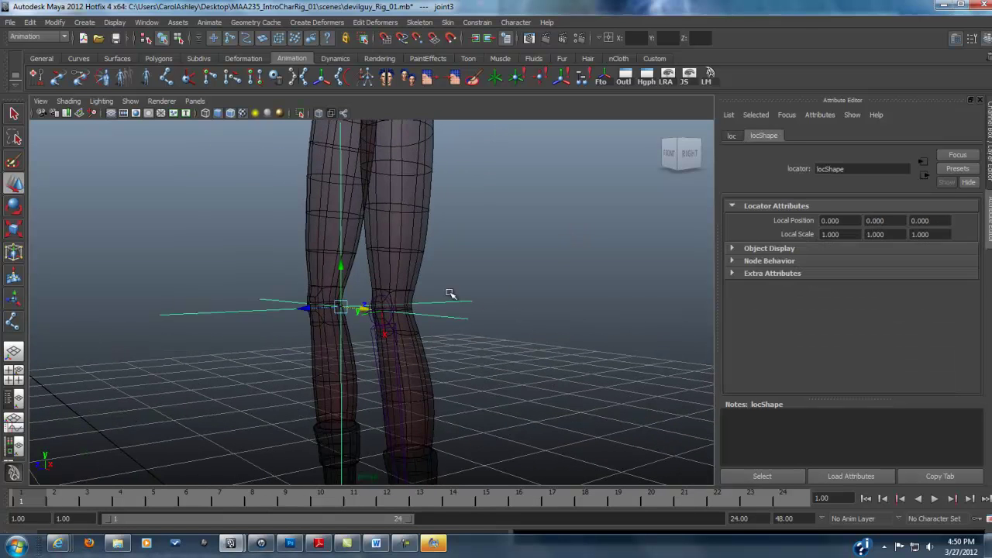
pyautogui.click(387, 300)
pyautogui.keyDown('alt'); pyautogui.moveTo(407, 296); pyautogui.dragTo(483, 271); pyautogui.keyUp('alt')
pyautogui.keyDown('alt'); pyautogui.moveTo(496, 261); pyautogui.dragTo(505, 352, button='middle'); pyautogui.keyUp('alt')
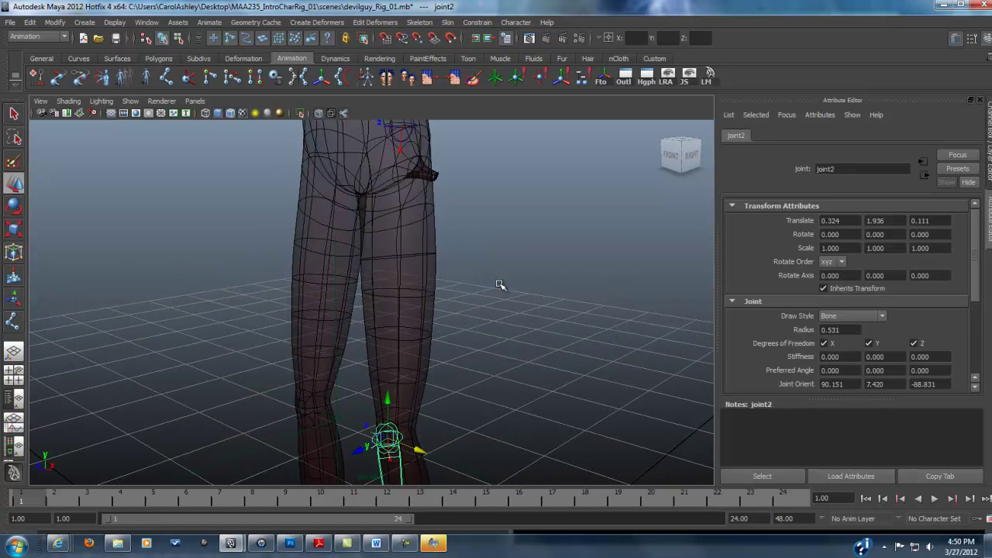
pyautogui.keyDown('alt'); pyautogui.moveTo(504, 232); pyautogui.dragTo(507, 294, button='middle'); pyautogui.keyUp('alt')
pyautogui.click(405, 185)
pyautogui.press('Down')
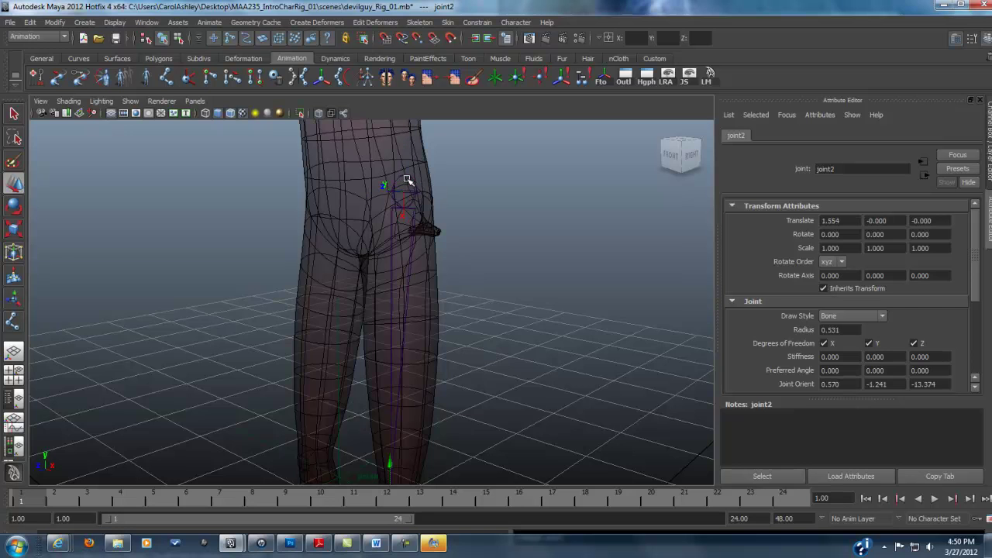
# Step: Select joint1 and examine the reconnected leg chain and its rotation axes down to the toe
pyautogui.keyDown('alt'); pyautogui.moveTo(612, 394); pyautogui.dragTo(356, 374, button='right'); pyautogui.keyUp('alt')
pyautogui.keyDown('alt'); pyautogui.moveTo(357, 374); pyautogui.dragTo(416, 373); pyautogui.keyUp('alt')
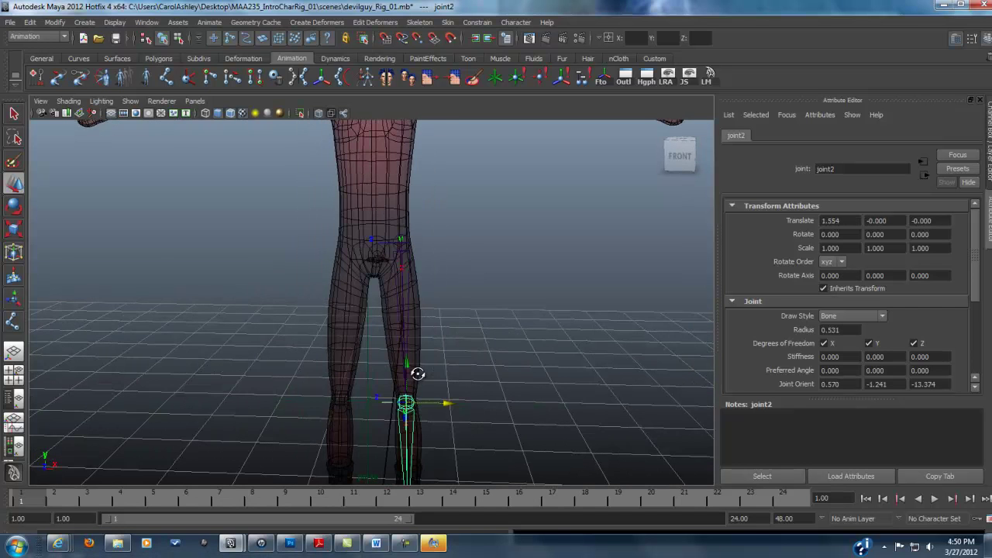
pyautogui.click(403, 244)
pyautogui.keyDown('alt'); pyautogui.moveTo(567, 370); pyautogui.dragTo(469, 403); pyautogui.keyUp('alt')
pyautogui.keyDown('alt'); pyautogui.moveTo(469, 403); pyautogui.dragTo(522, 295, button='middle'); pyautogui.keyUp('alt')
pyautogui.keyDown('alt'); pyautogui.moveTo(522, 295); pyautogui.dragTo(342, 325); pyautogui.keyUp('alt')
pyautogui.keyDown('alt'); pyautogui.moveTo(439, 338); pyautogui.dragTo(543, 408, button='right'); pyautogui.keyUp('alt')
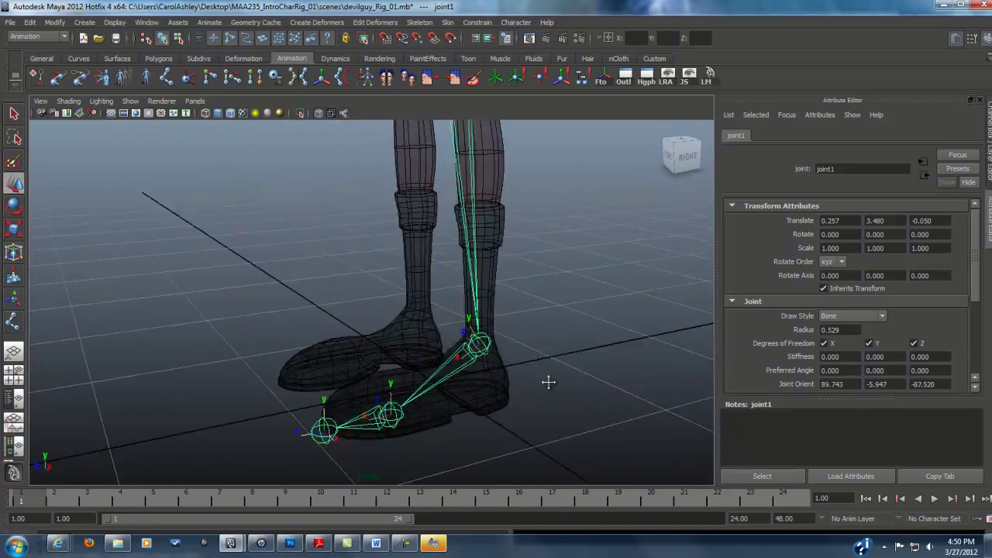
pyautogui.keyDown('alt'); pyautogui.moveTo(542, 407); pyautogui.dragTo(580, 273, button='middle'); pyautogui.keyUp('alt')
pyautogui.keyDown('alt'); pyautogui.moveTo(458, 393); pyautogui.dragTo(392, 403); pyautogui.keyUp('alt')
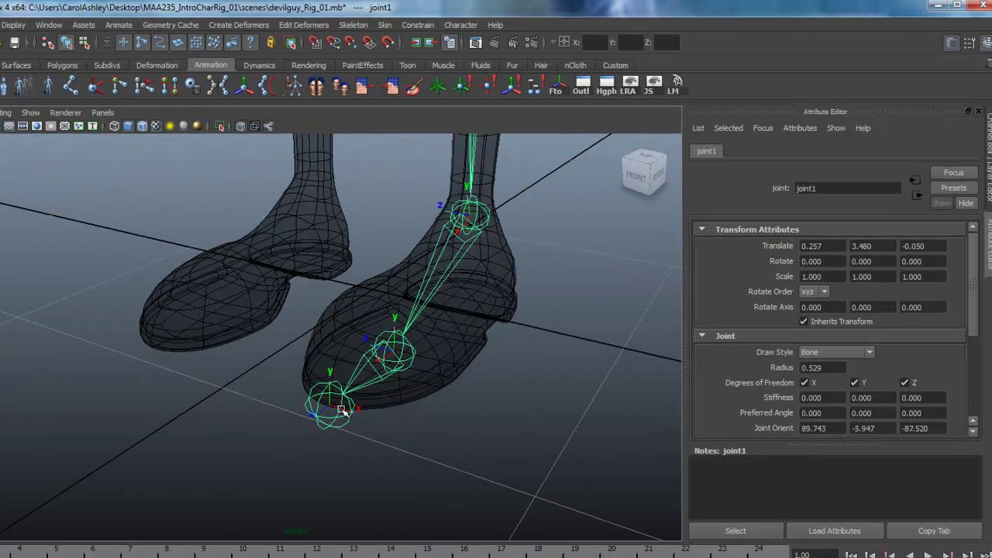
# Step: Orient the toe-end joint5 using Orient Joint with primary axis X and secondary axis None
pyautogui.click(341, 409)
pyautogui.press('w')
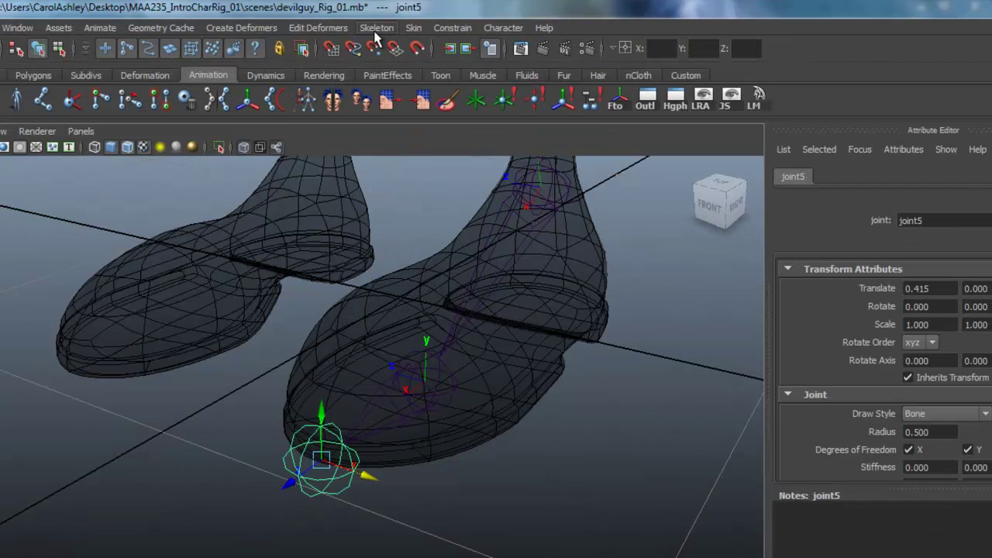
pyautogui.click(376, 29)
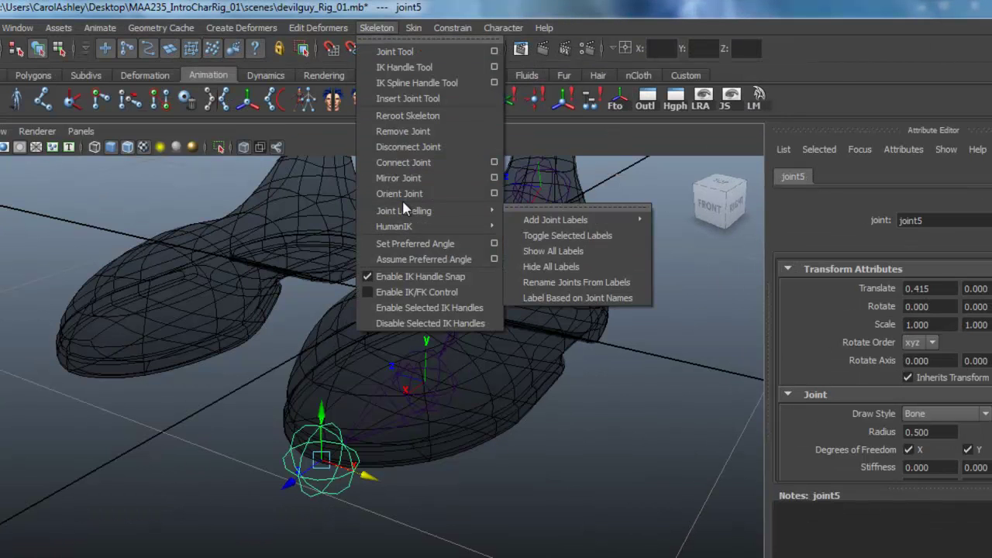
pyautogui.click(494, 194)
pyautogui.click(602, 203)
pyautogui.click(634, 234)
pyautogui.moveTo(658, 184); pyautogui.dragTo(504, 265)
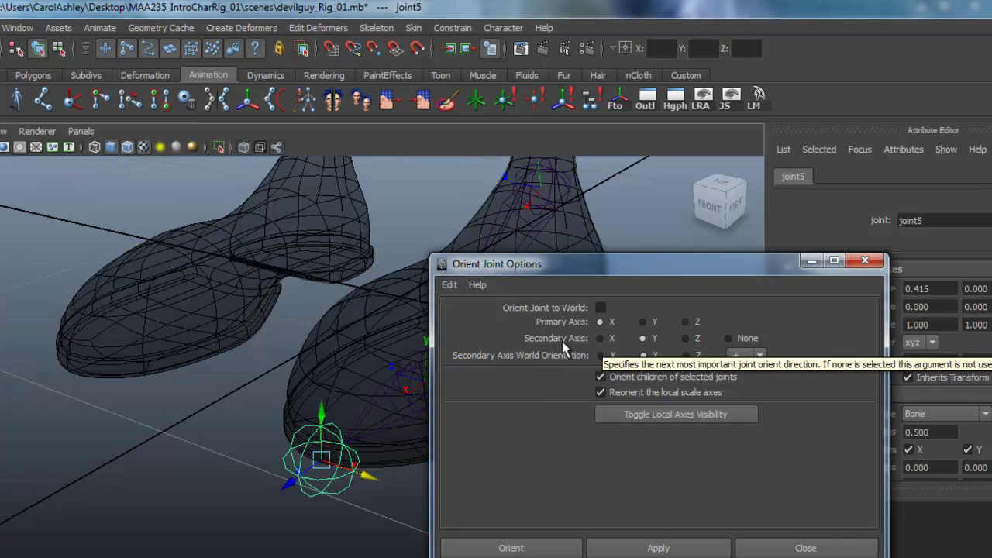
pyautogui.click(729, 338)
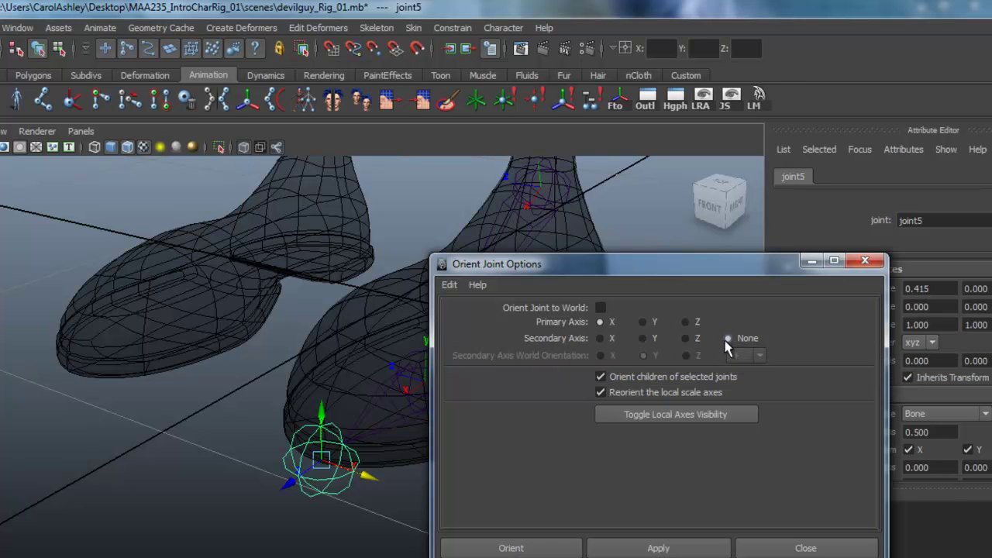
pyautogui.click(524, 548)
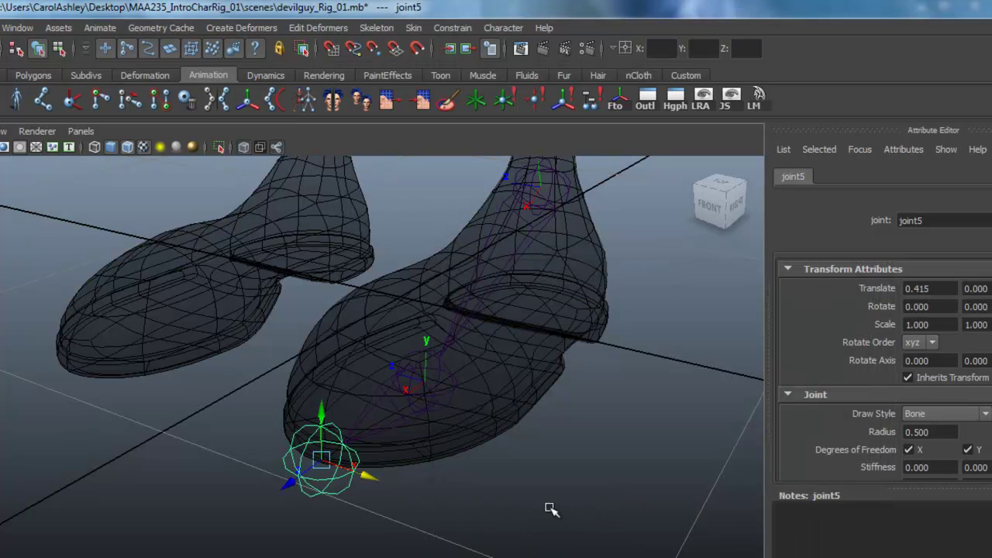
# Step: Deselect everything and examine the rotation axes along the leg from the foot up to the hip
pyautogui.click(612, 481)
pyautogui.keyDown('alt'); pyautogui.moveTo(611, 479); pyautogui.dragTo(396, 476, button='right'); pyautogui.keyUp('alt')
pyautogui.keyDown('alt'); pyautogui.moveTo(513, 434); pyautogui.dragTo(503, 532, button='middle'); pyautogui.keyUp('alt')
pyautogui.keyDown('alt'); pyautogui.moveTo(651, 458); pyautogui.dragTo(495, 454, button='right'); pyautogui.keyUp('alt')
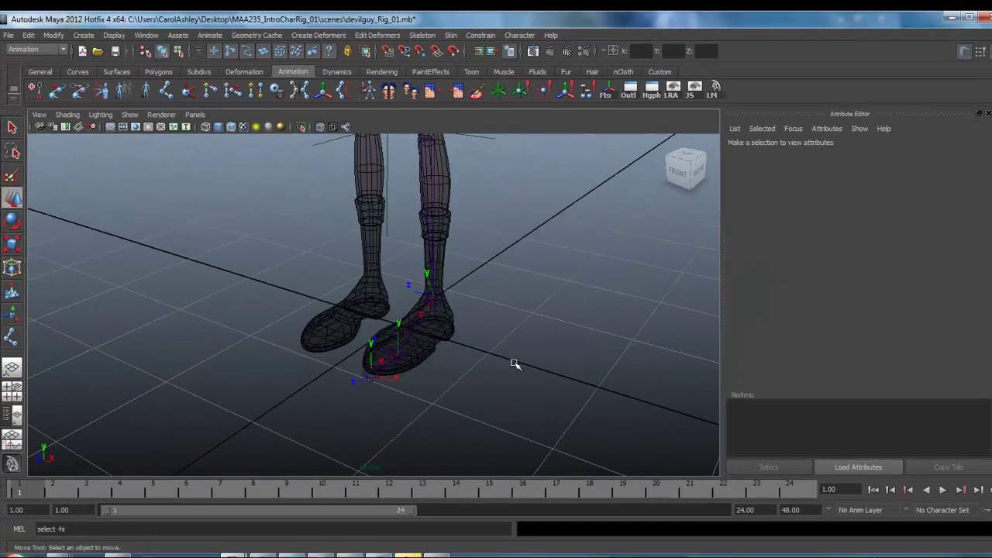
pyautogui.keyDown('alt'); pyautogui.moveTo(495, 455); pyautogui.dragTo(473, 518, button='middle'); pyautogui.keyUp('alt')
pyautogui.keyDown('alt'); pyautogui.moveTo(496, 413); pyautogui.dragTo(518, 326); pyautogui.keyUp('alt')
pyautogui.keyDown('alt'); pyautogui.moveTo(514, 211); pyautogui.dragTo(518, 323, button='middle'); pyautogui.keyUp('alt')
pyautogui.keyDown('alt'); pyautogui.moveTo(502, 284); pyautogui.dragTo(494, 381, button='middle'); pyautogui.keyUp('alt')
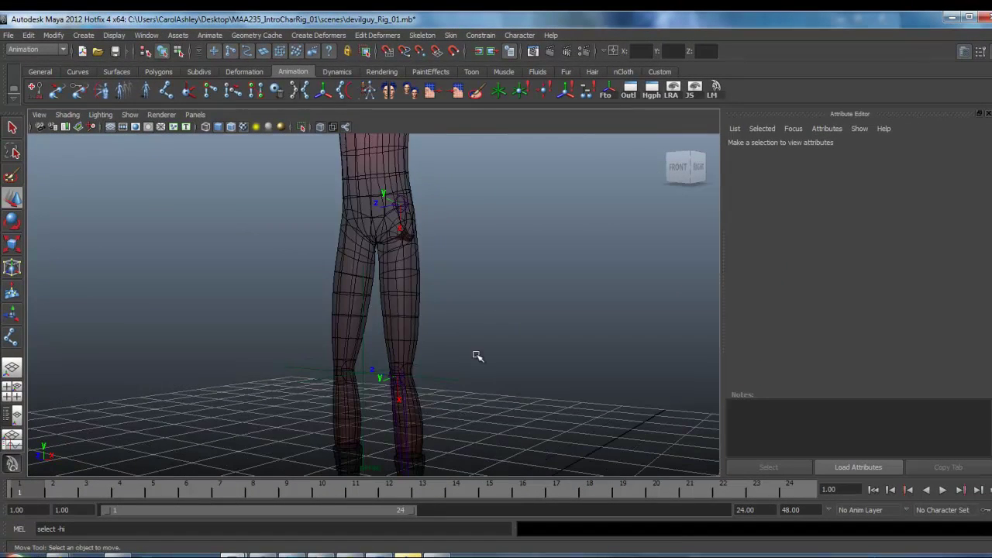
pyautogui.keyDown('alt'); pyautogui.moveTo(453, 298); pyautogui.dragTo(472, 300); pyautogui.keyUp('alt')
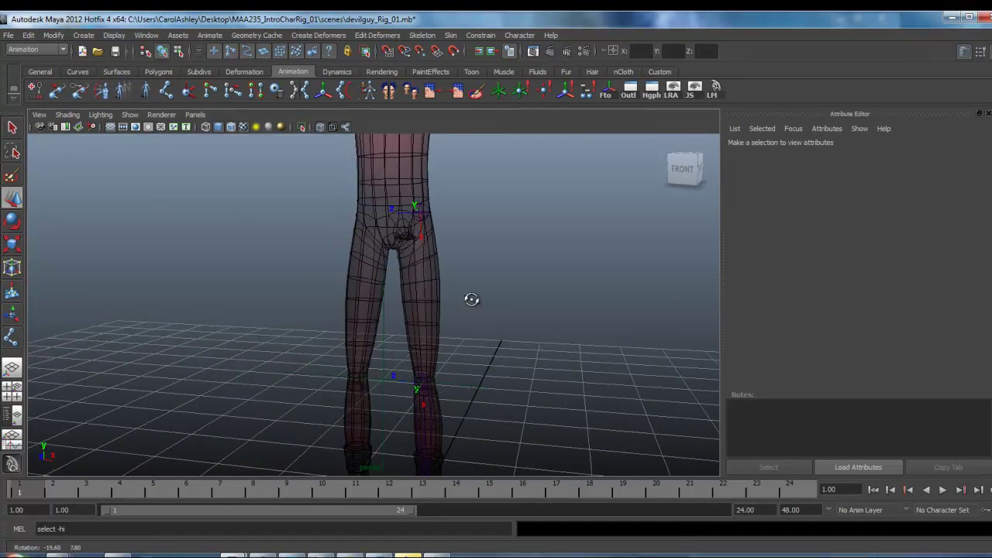
# Step: Rename the hip joint1 to bn_lt_thigh01
pyautogui.click(419, 213)
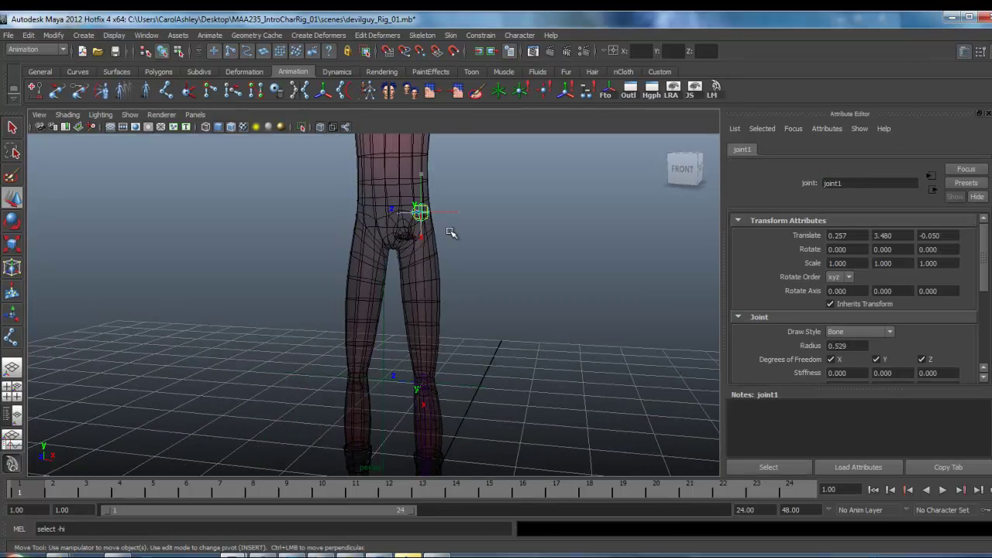
pyautogui.keyDown('alt'); pyautogui.moveTo(559, 299); pyautogui.dragTo(486, 278); pyautogui.keyUp('alt')
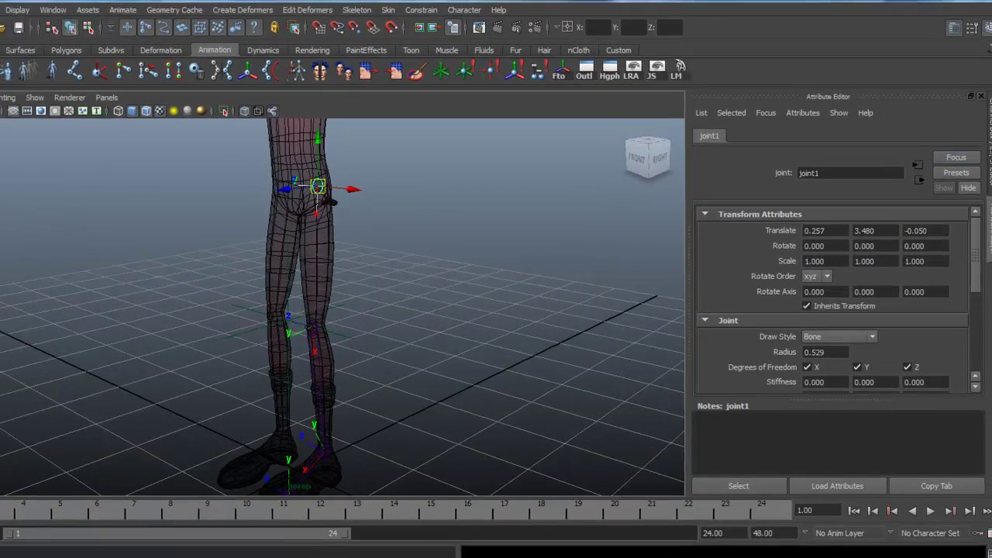
pyautogui.click(981, 135)
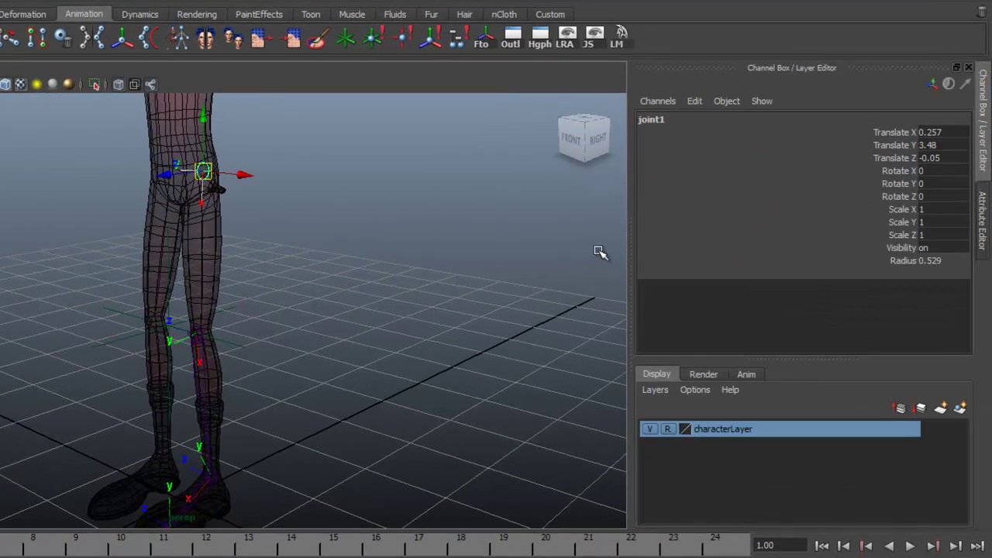
pyautogui.click(676, 119)
pyautogui.moveTo(637, 119)
pyautogui.mouseDown()
pyautogui.moveTo(678, 120)
pyautogui.moveTo(633, 120)
pyautogui.mouseUp()
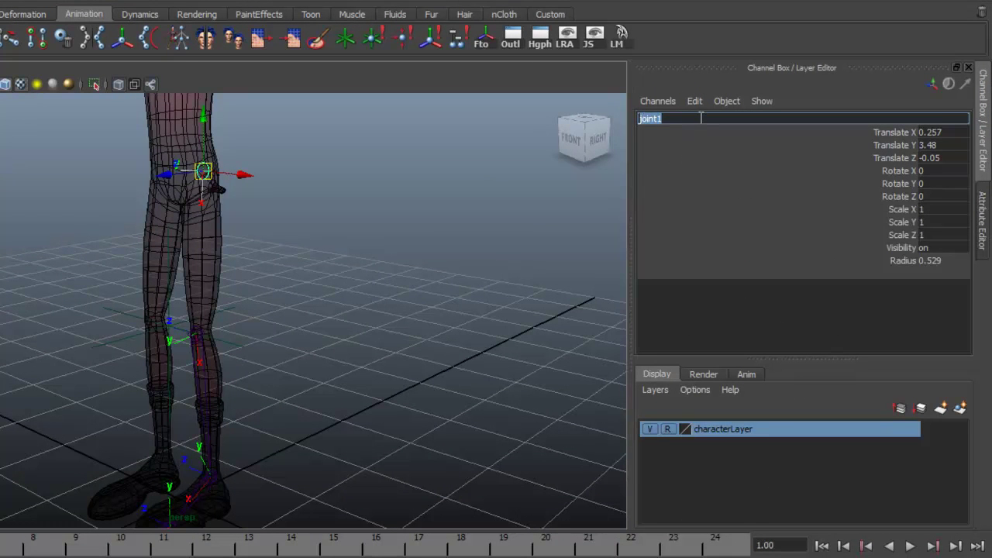
pyautogui.write('bn_')
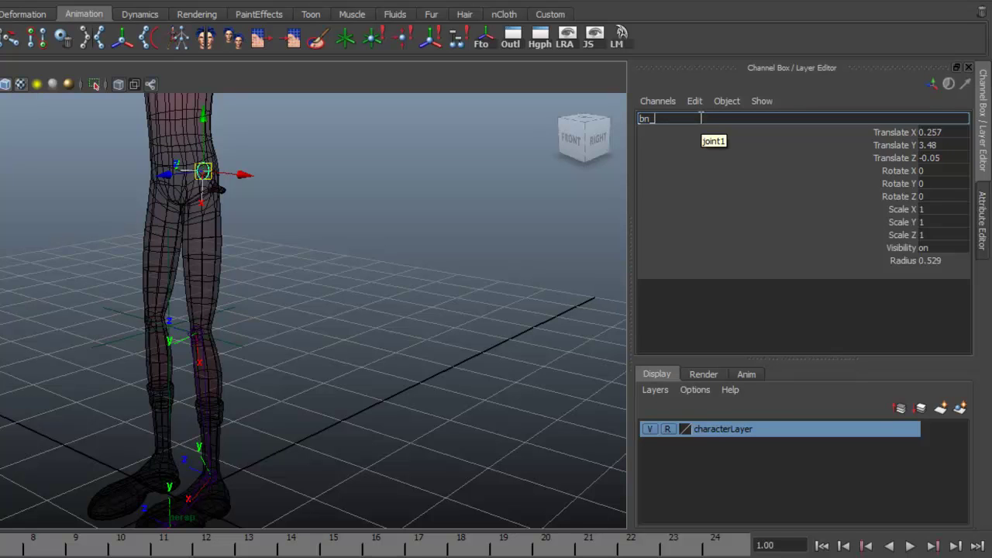
pyautogui.write('lt_thigh01')
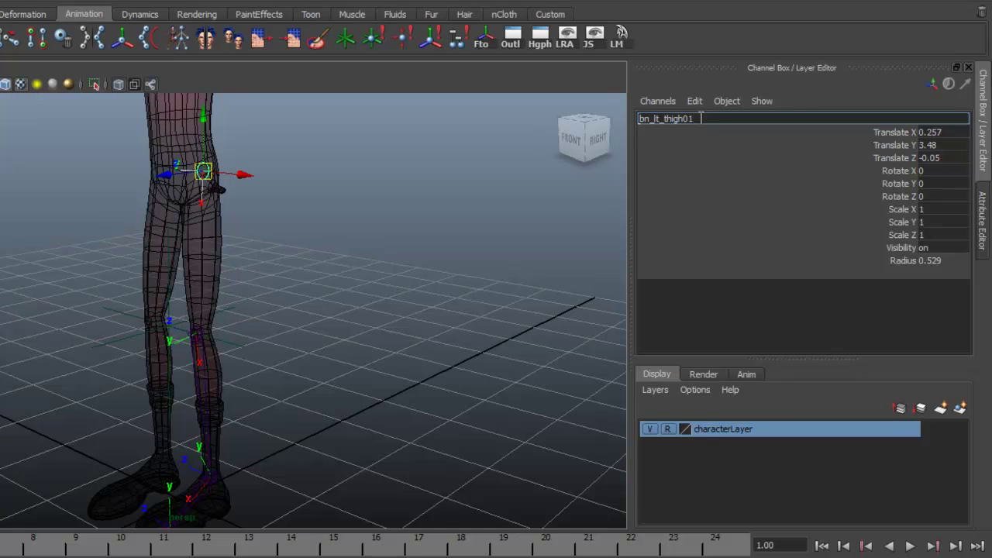
pyautogui.press('Return')
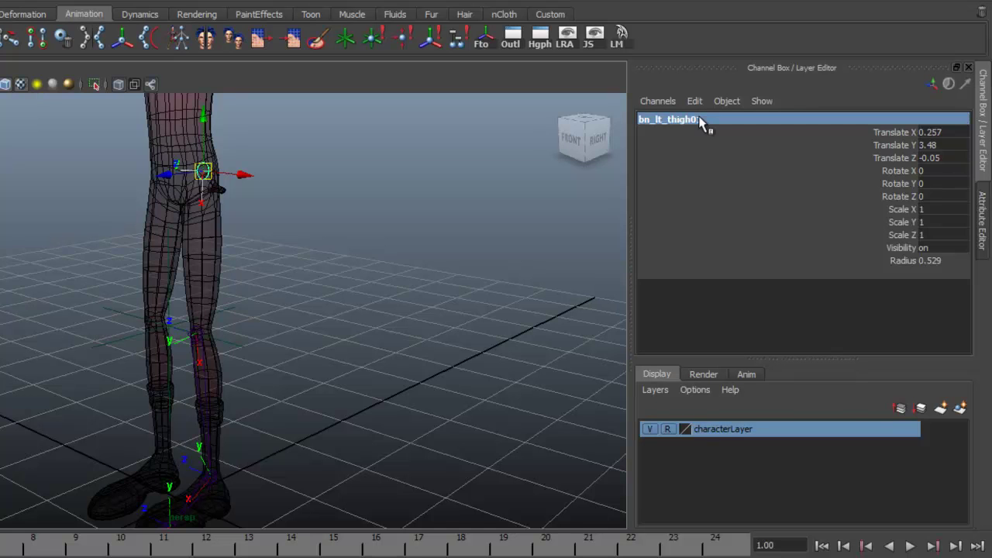
# Step: Copy the thigh joint's name and reuse it to rename the knee joint2 to bn_lt_knee01
pyautogui.doubleClick(710, 120)
pyautogui.hotkey('ctrl', 'c')
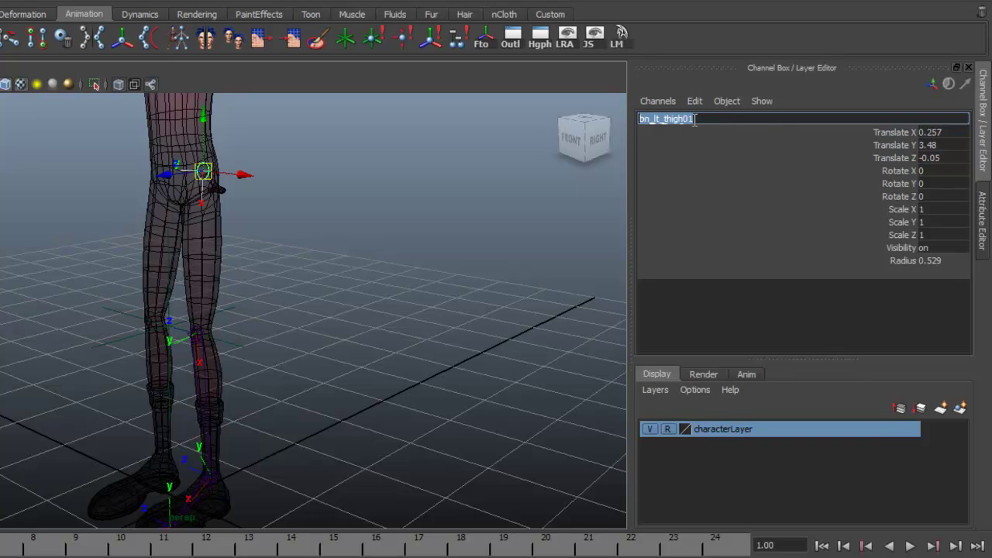
pyautogui.click(199, 333)
pyautogui.doubleClick(673, 121)
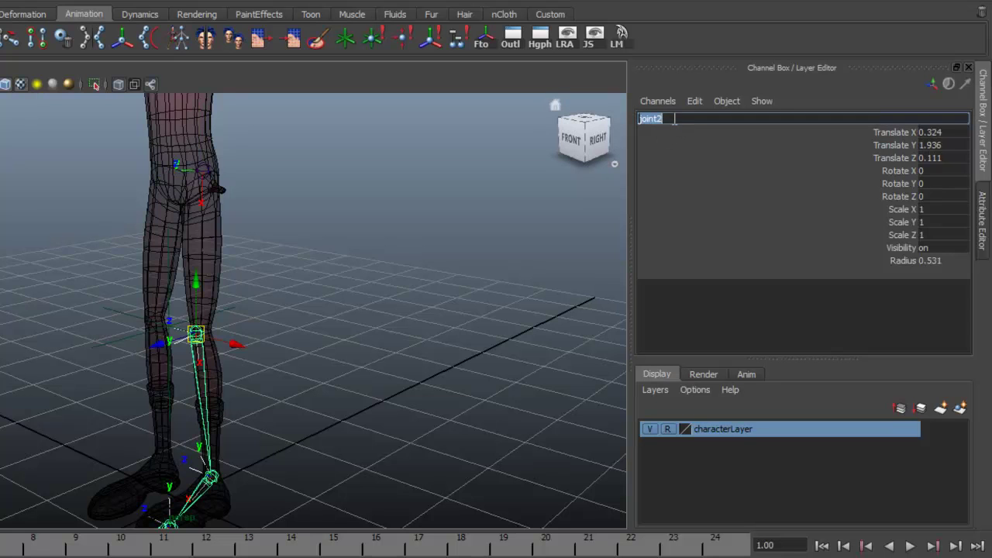
pyautogui.hotkey('ctrl', 'v')
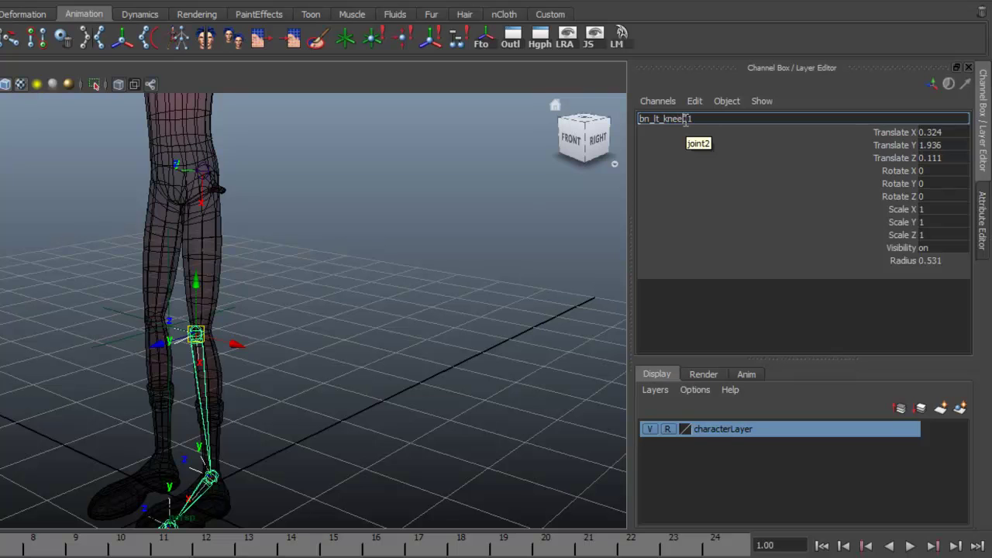
pyautogui.press('Return')
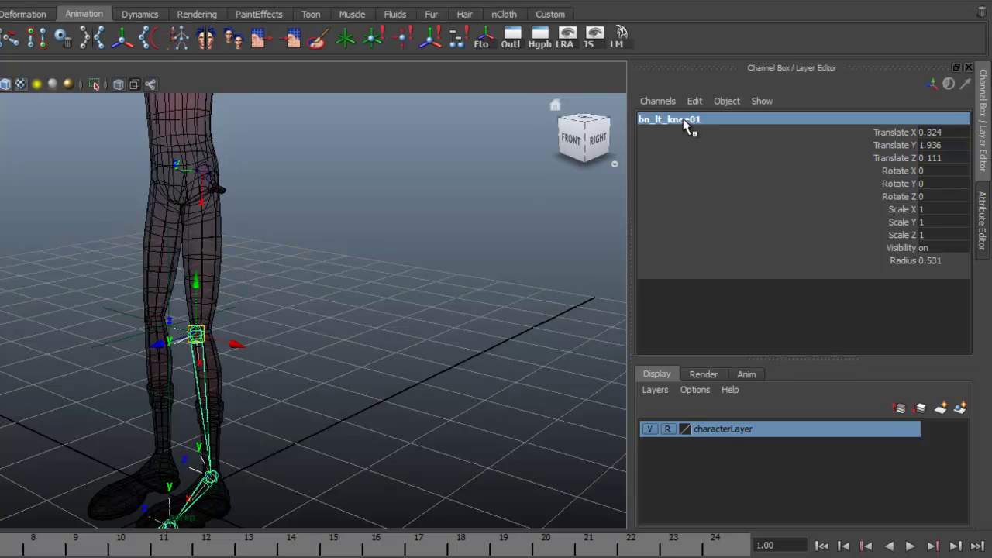
# Step: Rename the ankle joint3 to bn_lt_ankle01, based on the copied thigh name
pyautogui.click(212, 475)
pyautogui.keyDown('alt'); pyautogui.moveTo(301, 413); pyautogui.dragTo(306, 286, button='middle'); pyautogui.keyUp('alt')
pyautogui.click(665, 118)
pyautogui.write('bn_lt_thigh01')
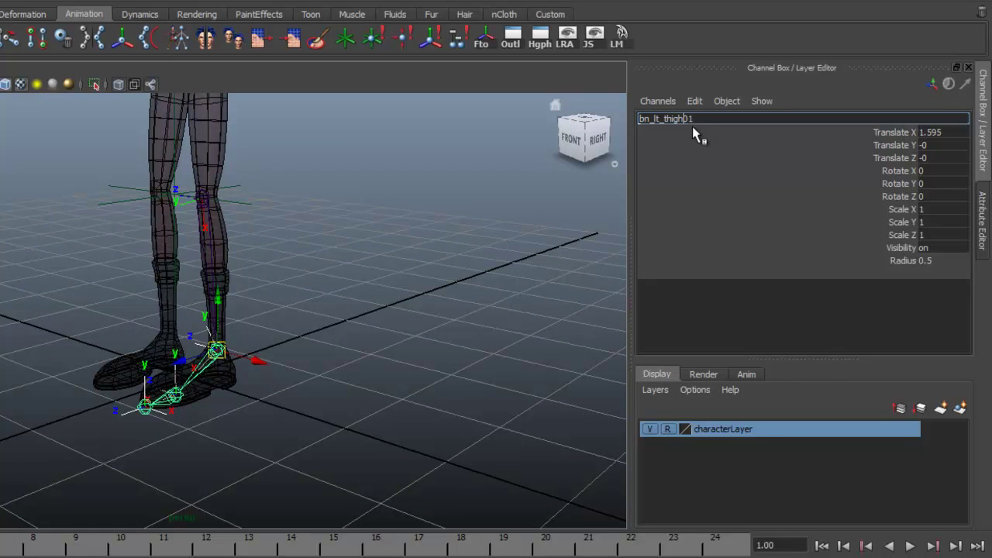
pyautogui.press('Left')
pyautogui.press('Left')
pyautogui.press('BackSpace')
pyautogui.press('BackSpace')
pyautogui.write('ankle')
pyautogui.press('Return')
# Step: Rename the ball joint4 to be_lt_ball01, based on the copied thigh name
pyautogui.keyDown('alt'); pyautogui.moveTo(273, 398); pyautogui.dragTo(297, 408, button='right'); pyautogui.keyUp('alt')
pyautogui.keyDown('alt'); pyautogui.moveTo(297, 408); pyautogui.dragTo(390, 272, button='middle'); pyautogui.keyUp('alt')
pyautogui.click(240, 349)
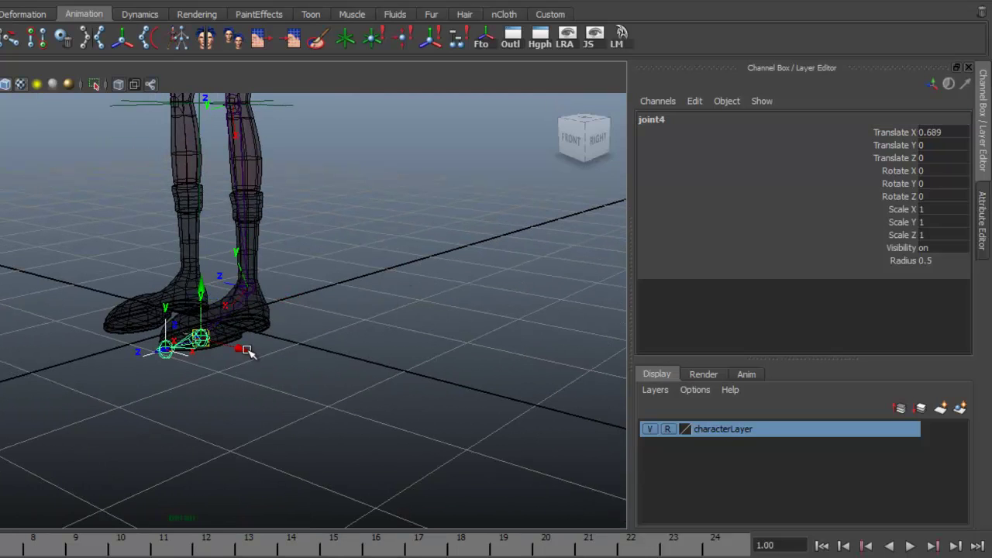
pyautogui.doubleClick(653, 120)
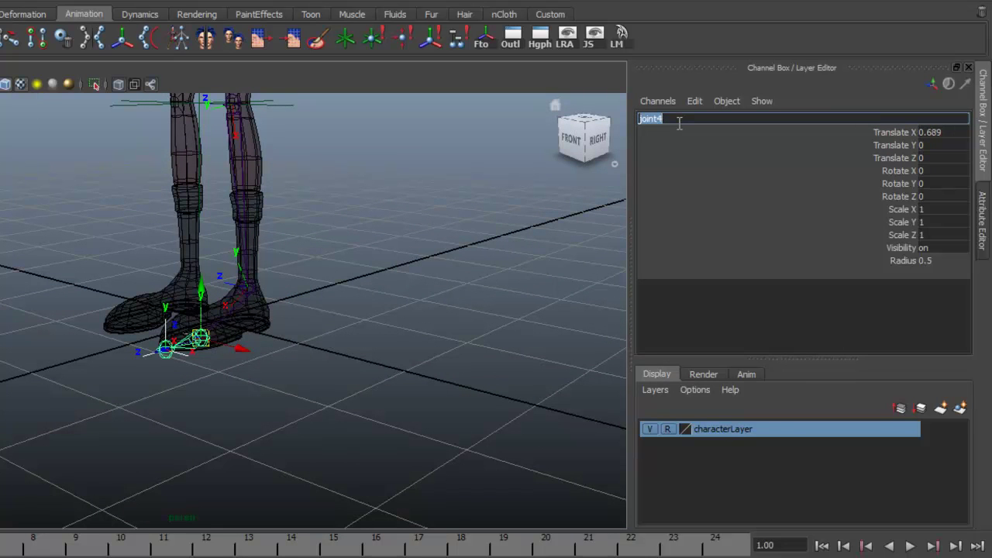
pyautogui.write('bn_lt_thigh01')
pyautogui.press('BackSpace')
pyautogui.press('BackSpace')
pyautogui.write('b')
pyautogui.press('Return')
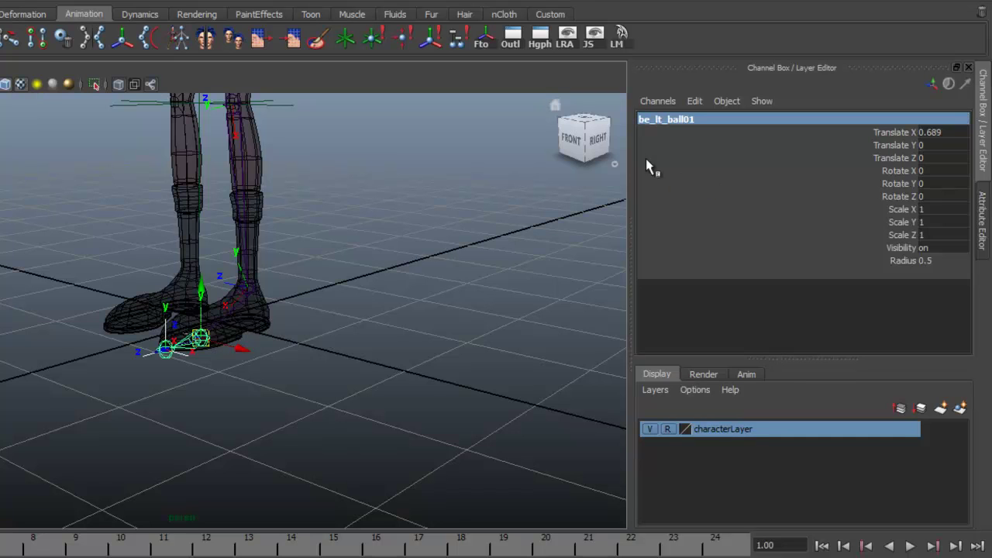
# Step: Rename the toe joint at the end of the foot to be_lt_toe01, based on the copied thigh name
pyautogui.click(165, 353)
pyautogui.doubleClick(666, 119)
pyautogui.write('bn_lt_thigh01')
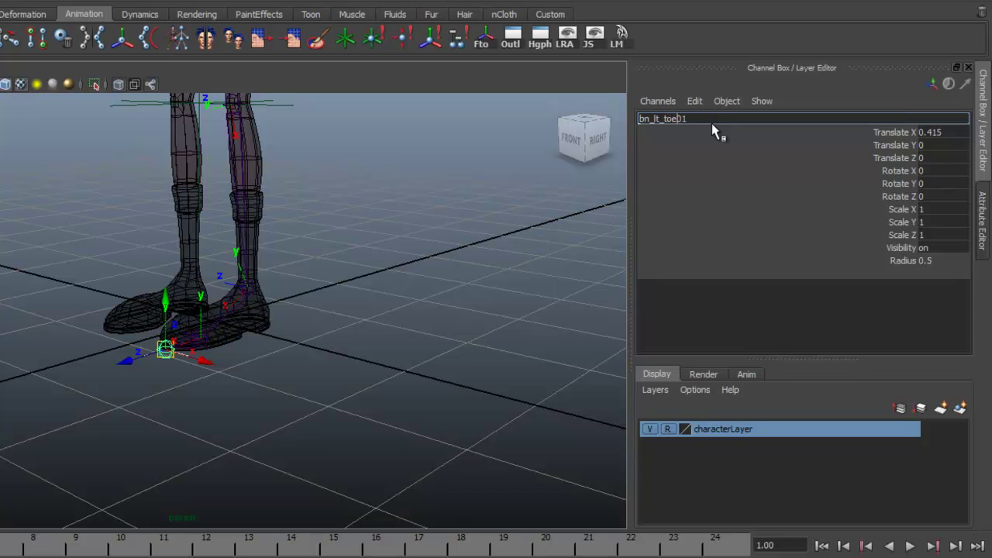
pyautogui.press('BackSpace')
pyautogui.press('Return')
pyautogui.keyDown('alt'); pyautogui.moveTo(414, 357); pyautogui.dragTo(341, 318); pyautogui.keyUp('alt')
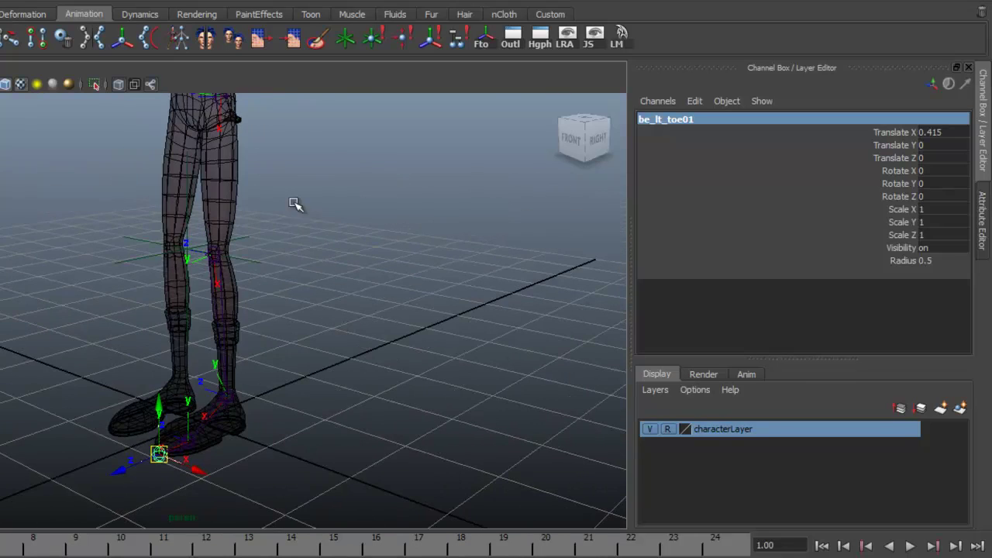
# Step: Delete the leftover locator loc from the scene hierarchy
pyautogui.click(533, 50)
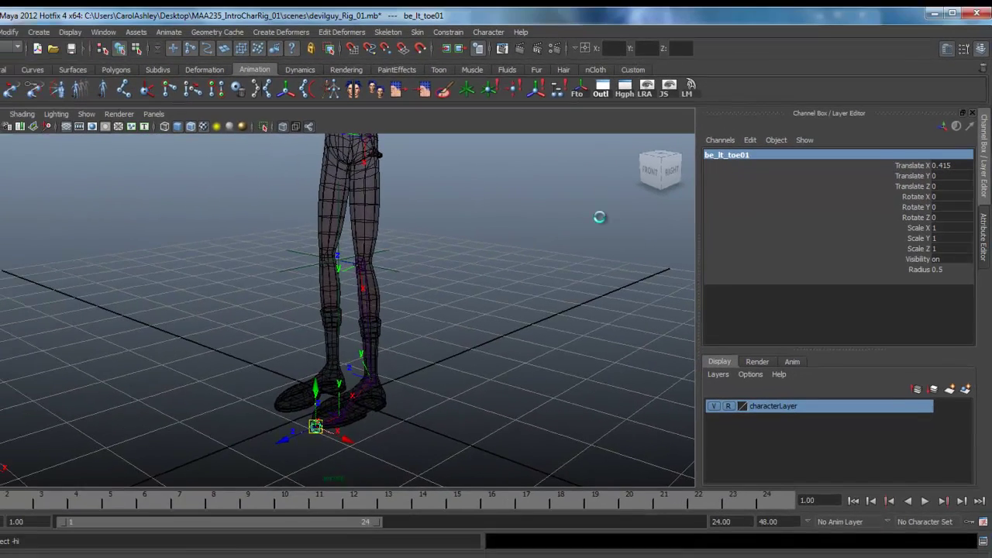
pyautogui.moveTo(289, 157); pyautogui.dragTo(576, 112)
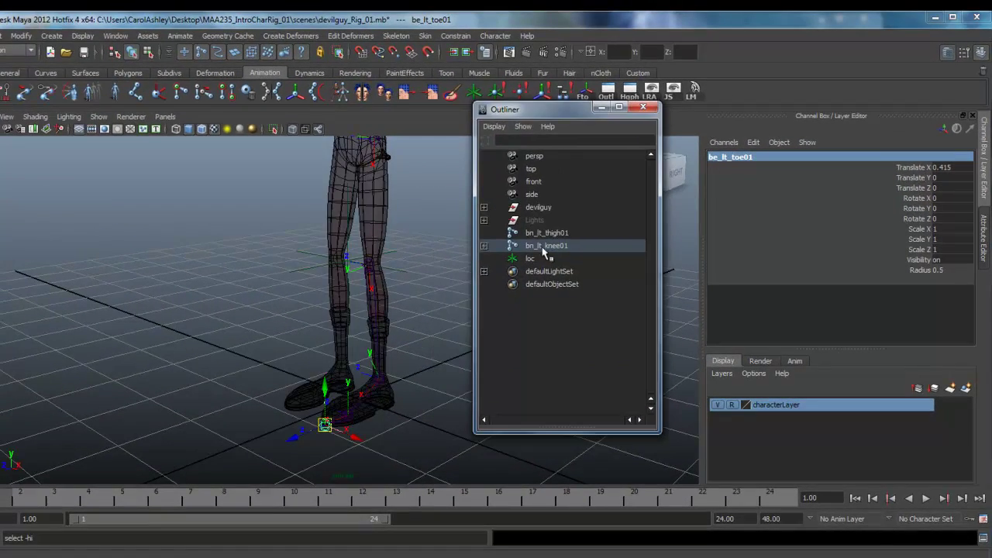
pyautogui.click(530, 260)
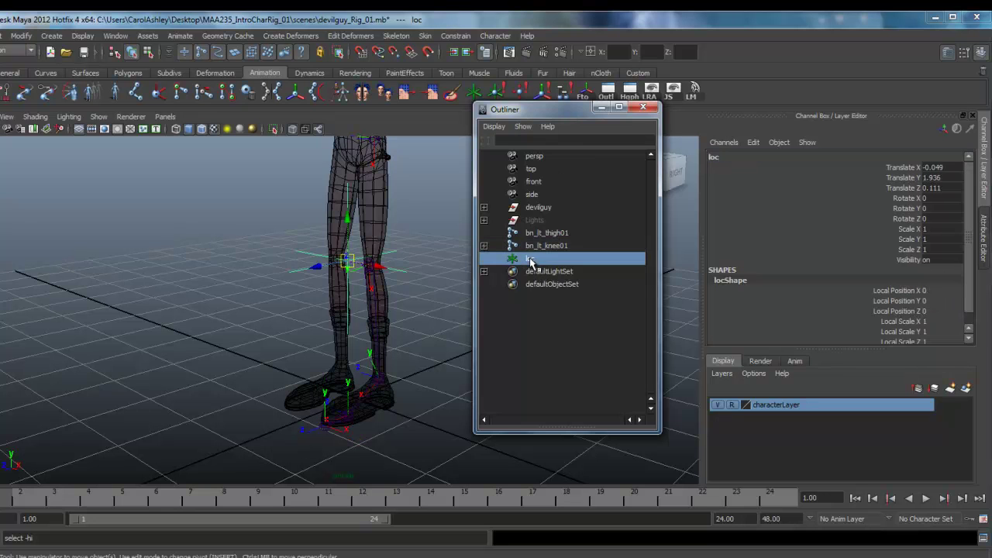
pyautogui.press('Delete')
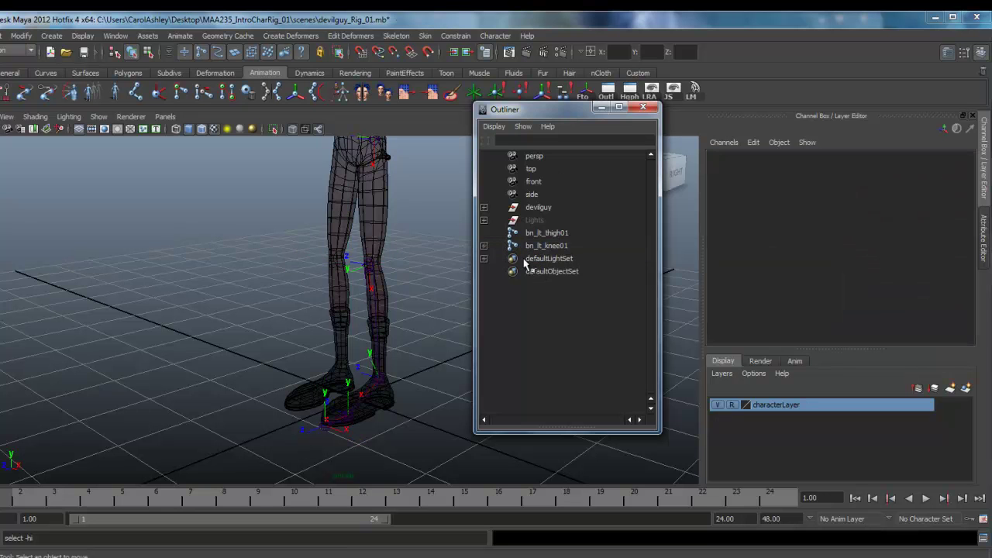
# Step: Parent the bn_lt_knee01 chain under bn_lt_thigh01
pyautogui.click(484, 246)
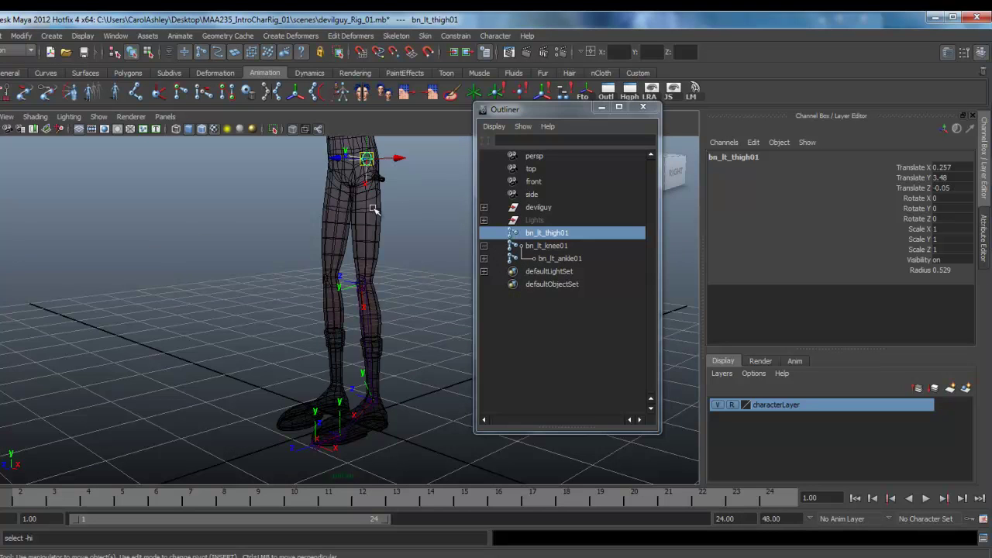
pyautogui.click(363, 283)
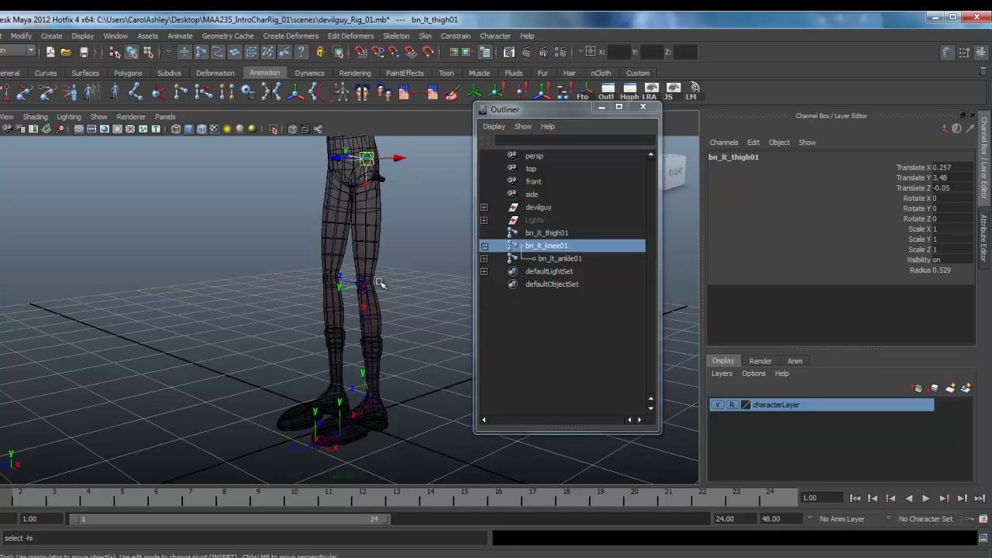
pyautogui.keyDown('shift'); pyautogui.click(367, 158); pyautogui.keyUp('shift')
pyautogui.press('p')
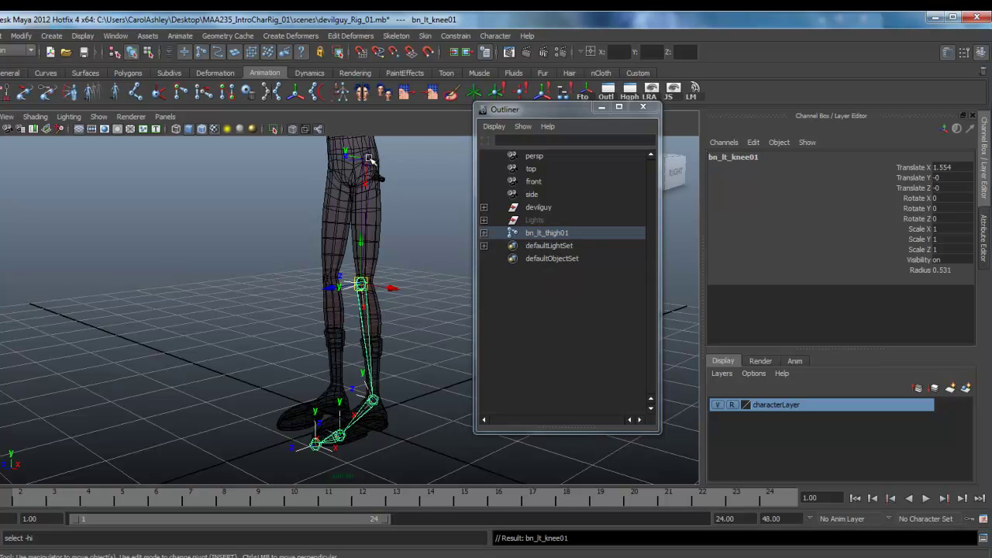
# Step: Expand the whole hierarchy under bn_lt_thigh01 and check the parenting and joint names down to the toe
pyautogui.click(519, 232)
pyautogui.click(484, 233)
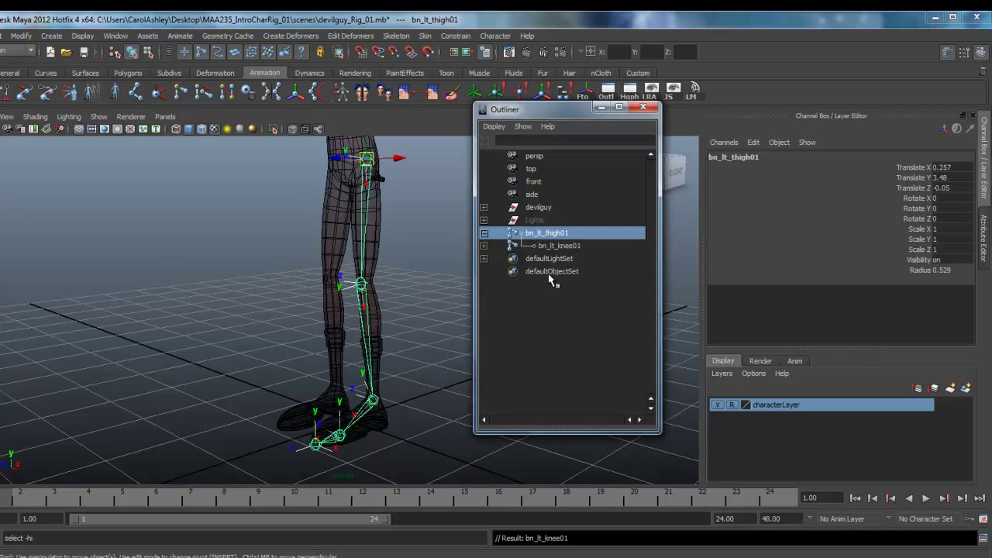
pyautogui.click(485, 246)
pyautogui.click(484, 233)
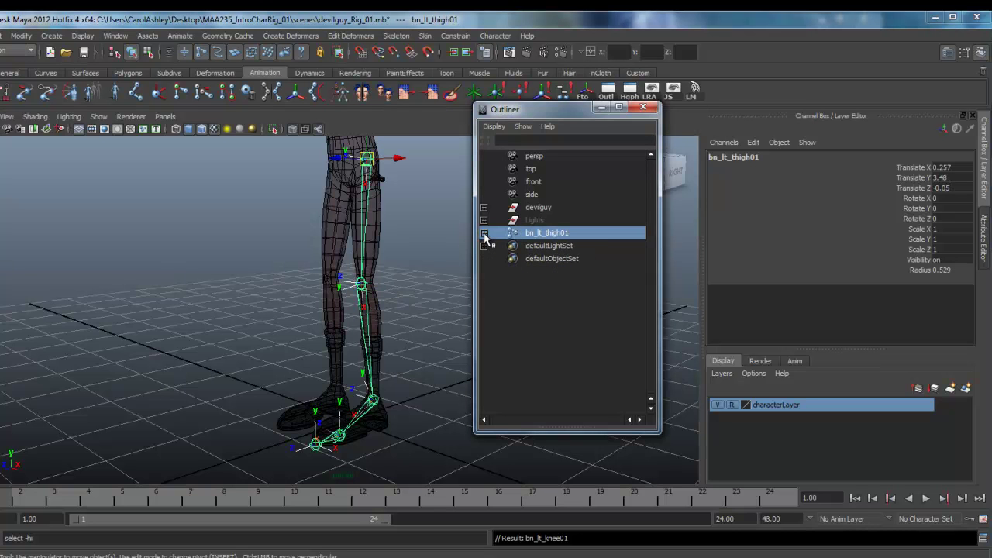
pyautogui.keyDown('shift'); pyautogui.click(483, 233); pyautogui.keyUp('shift')
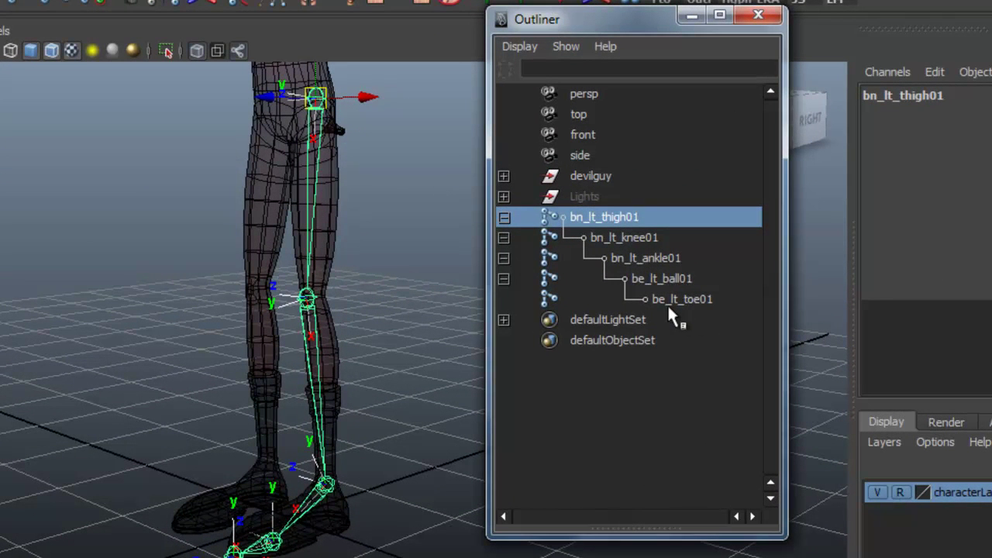
pyautogui.click(758, 14)
# Step: Set the IK Handle Tool's current solver to ikRPsolver
pyautogui.keyDown('alt'); pyautogui.moveTo(535, 440); pyautogui.dragTo(520, 422); pyautogui.keyUp('alt')
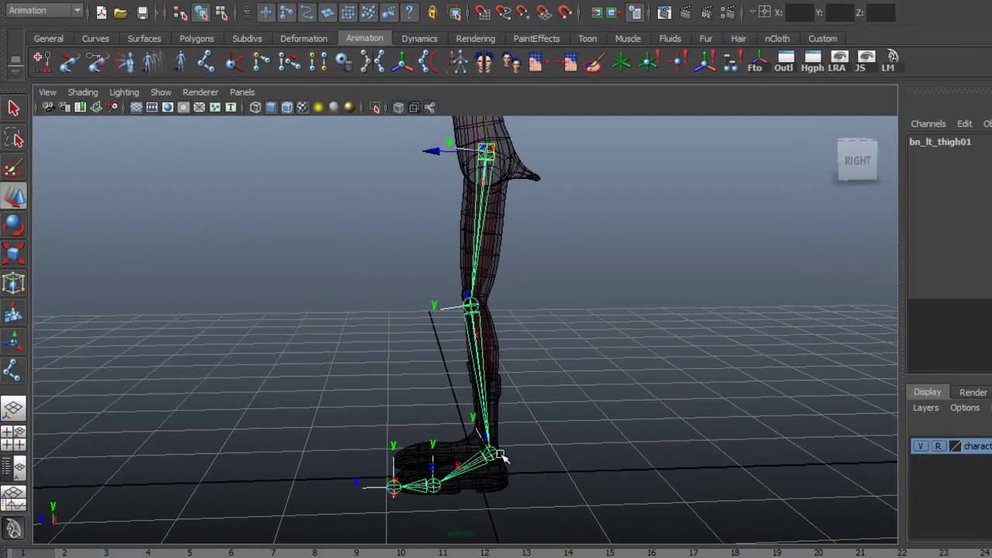
pyautogui.keyDown('alt'); pyautogui.moveTo(625, 394); pyautogui.dragTo(622, 409); pyautogui.keyUp('alt')
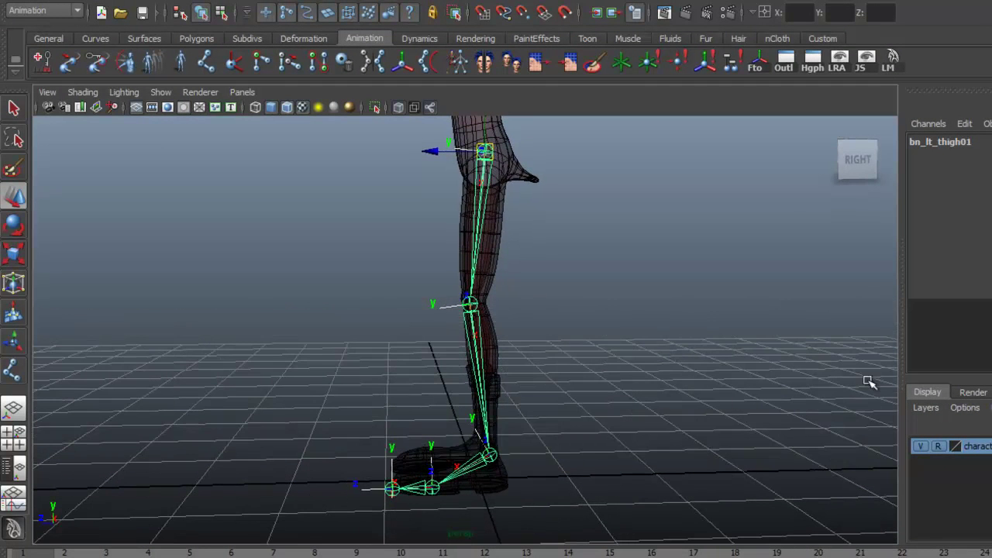
pyautogui.doubleClick(235, 66)
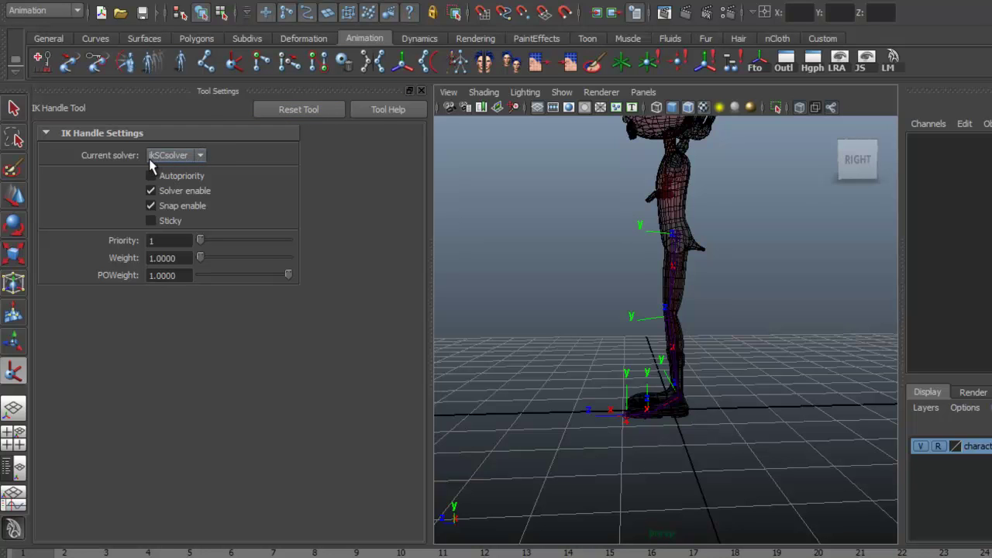
pyautogui.click(200, 158)
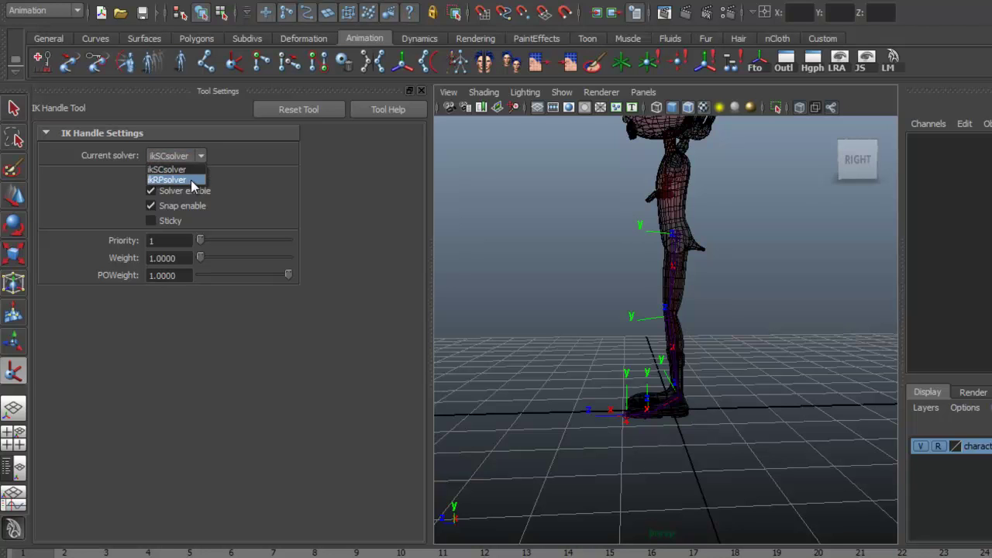
pyautogui.click(190, 178)
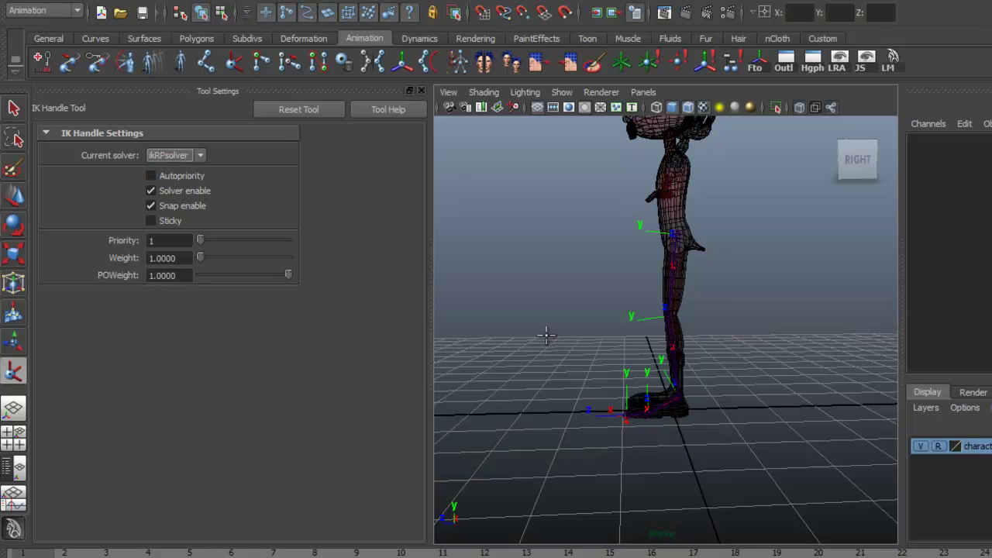
pyautogui.click(420, 90)
# Step: Create an IK handle on the left leg from the thigh joint to the ankle joint
pyautogui.keyDown('alt'); pyautogui.moveTo(361, 300); pyautogui.dragTo(558, 309, button='right'); pyautogui.keyUp('alt')
pyautogui.keyDown('alt'); pyautogui.moveTo(650, 330); pyautogui.dragTo(529, 313, button='right'); pyautogui.keyUp('alt')
pyautogui.keyDown('alt'); pyautogui.moveTo(579, 285); pyautogui.dragTo(536, 238, button='middle'); pyautogui.keyUp('alt')
pyautogui.click(474, 157)
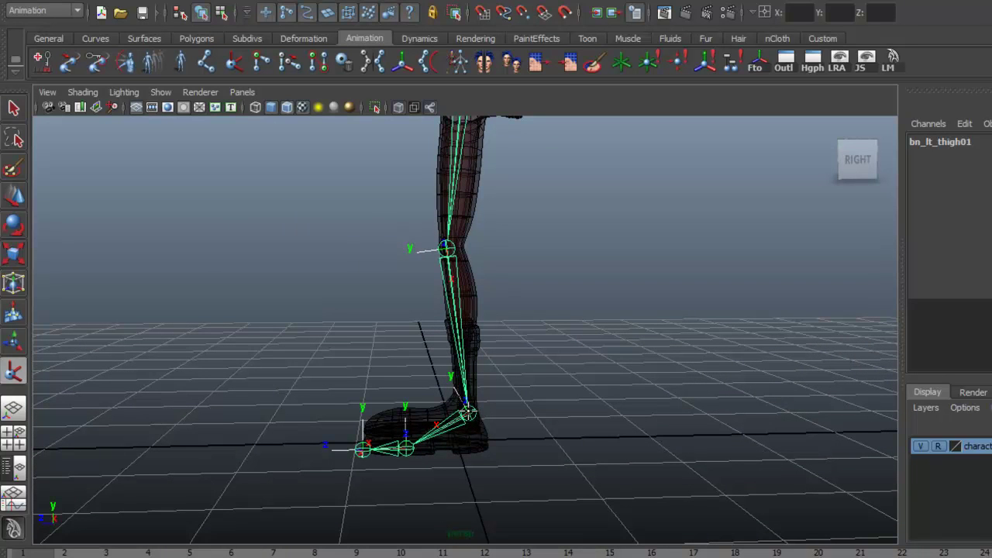
pyautogui.click(467, 411)
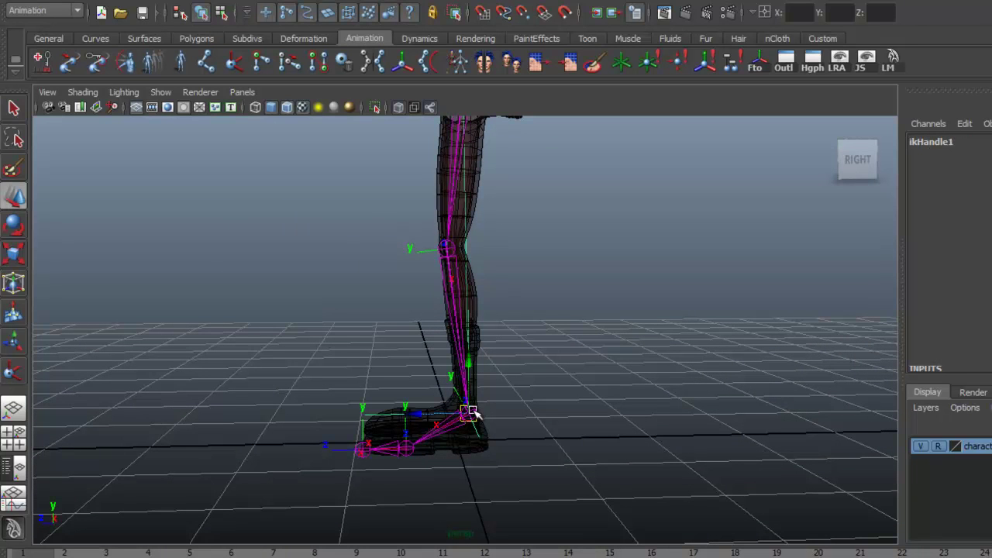
# Step: Reduce the IK handle display scale to 0.60
pyautogui.keyDown('alt'); pyautogui.moveTo(494, 406); pyautogui.dragTo(416, 422); pyautogui.keyUp('alt')
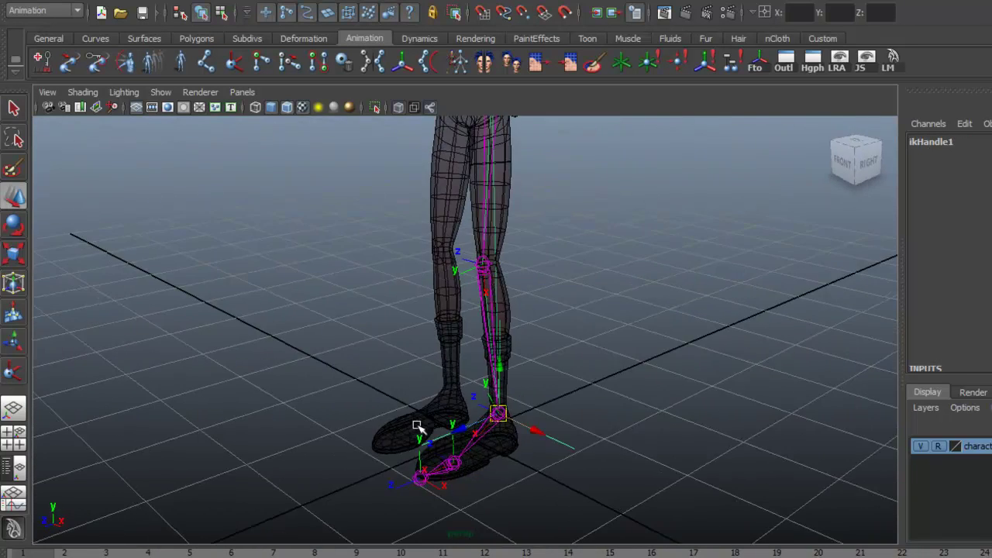
pyautogui.keyDown('alt'); pyautogui.moveTo(536, 482); pyautogui.dragTo(535, 466); pyautogui.keyUp('alt')
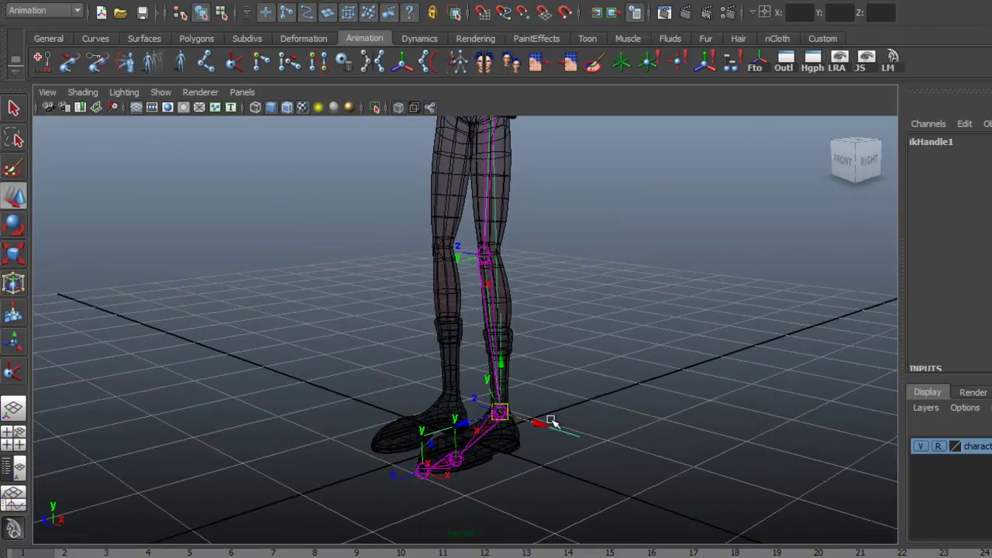
pyautogui.click(153, 2)
pyautogui.moveTo(172, 141)
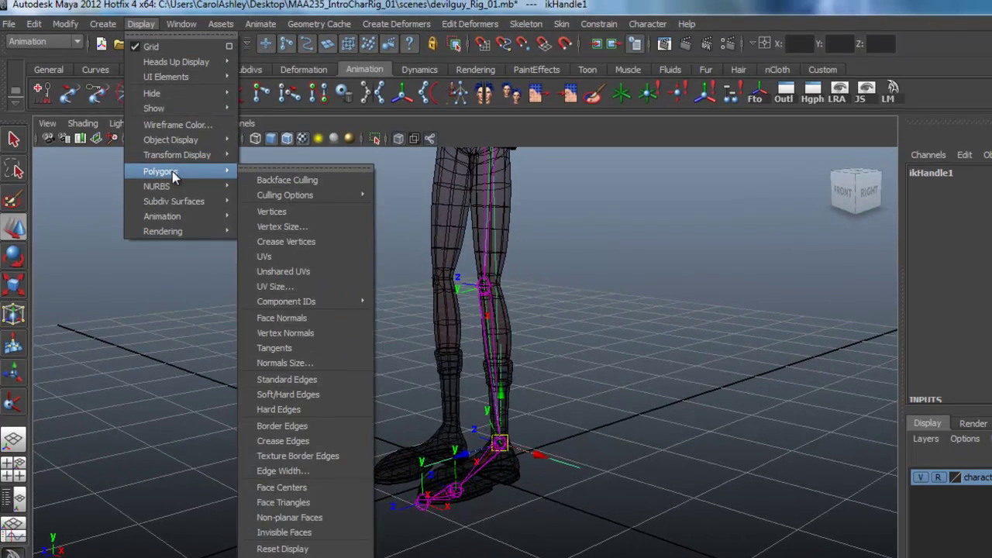
pyautogui.moveTo(192, 214)
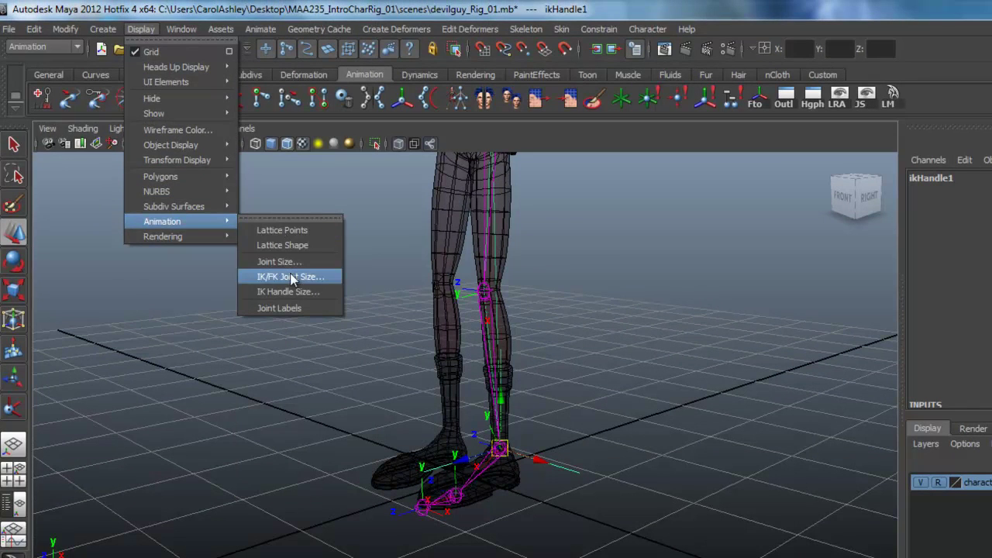
pyautogui.click(294, 292)
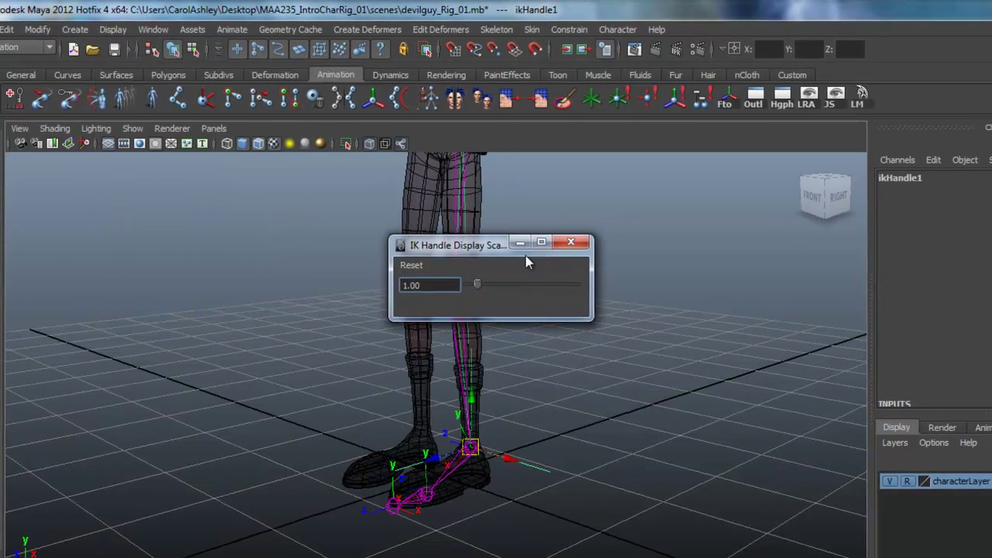
pyautogui.moveTo(497, 245); pyautogui.dragTo(621, 227)
pyautogui.moveTo(498, 268)
pyautogui.mouseDown()
pyautogui.moveTo(516, 270)
pyautogui.moveTo(494, 264)
pyautogui.mouseUp()
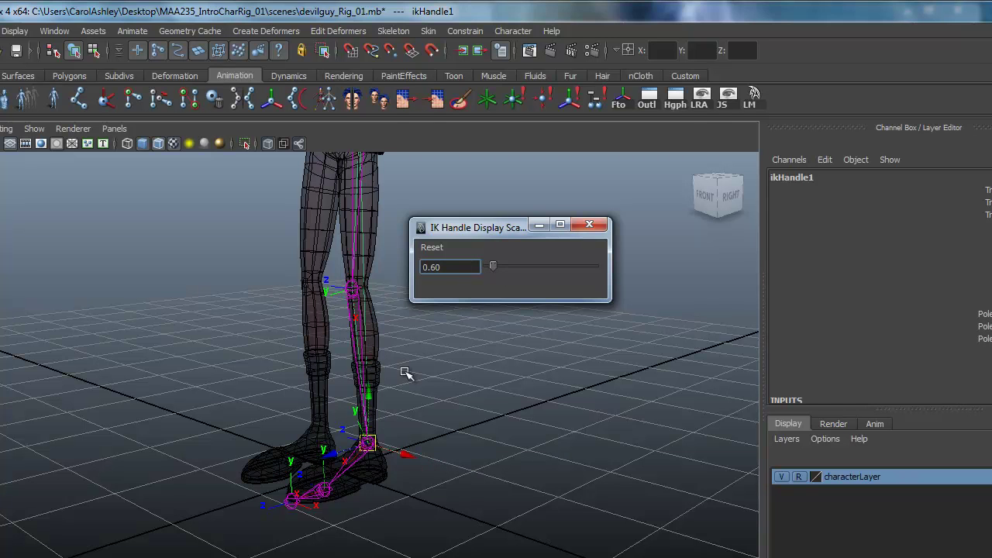
pyautogui.click(589, 225)
# Step: Raise the ankle's IK handle to test how the leg bends, and undo the move
pyautogui.keyDown('alt'); pyautogui.moveTo(399, 517); pyautogui.dragTo(498, 505); pyautogui.keyUp('alt')
pyautogui.keyDown('alt'); pyautogui.moveTo(498, 505); pyautogui.dragTo(445, 452, button='right'); pyautogui.keyUp('alt')
pyautogui.keyDown('alt'); pyautogui.moveTo(445, 452); pyautogui.dragTo(442, 479, button='middle'); pyautogui.keyUp('alt')
pyautogui.keyDown('alt'); pyautogui.moveTo(349, 517); pyautogui.dragTo(376, 507); pyautogui.keyUp('alt')
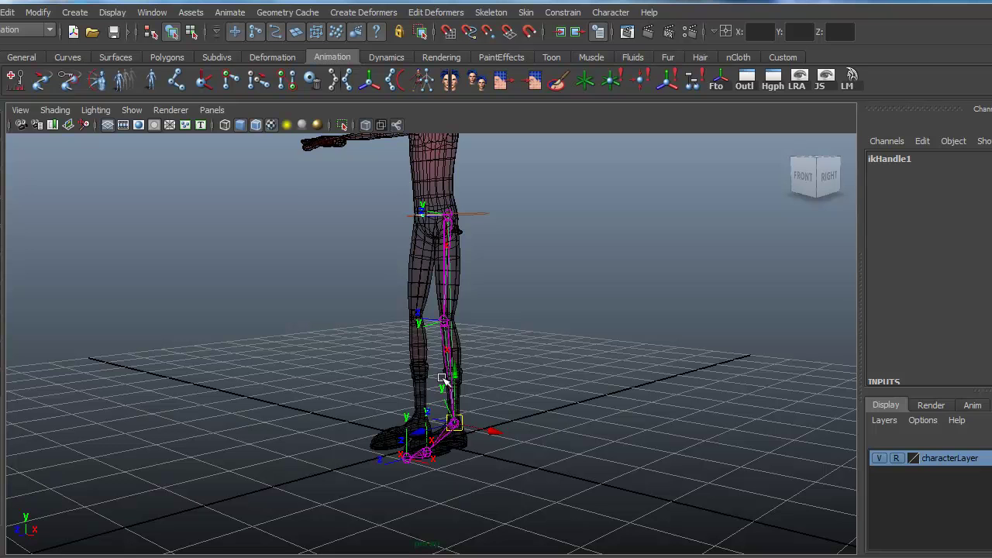
pyautogui.moveTo(443, 376); pyautogui.dragTo(438, 321)
pyautogui.hotkey('ctrl', 'z')
pyautogui.hotkey('ctrl', 'z')
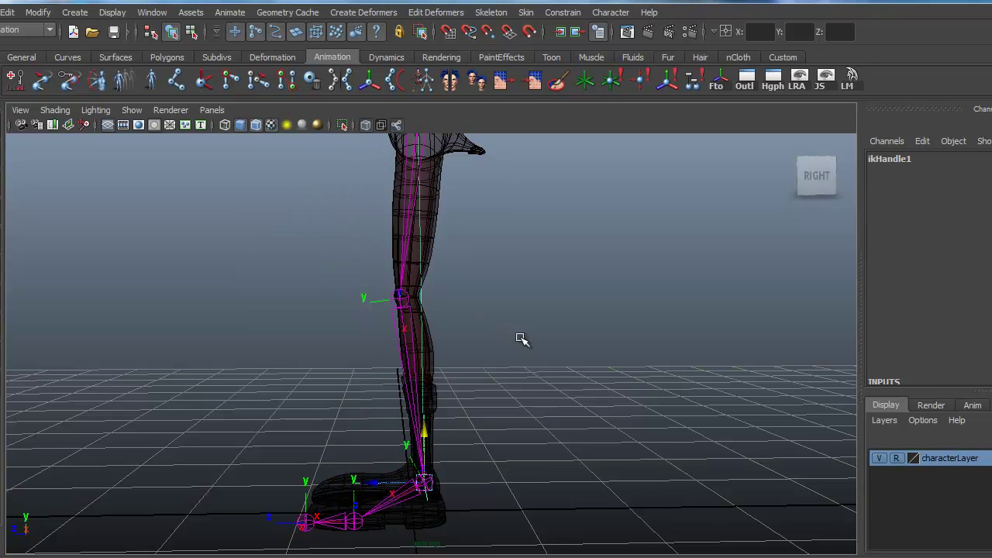
# Step: Open the Mirror Joint options for the left thigh joint and set the mirroring across the YZ plane
pyautogui.keyDown('alt'); pyautogui.moveTo(342, 465); pyautogui.dragTo(529, 298); pyautogui.keyUp('alt')
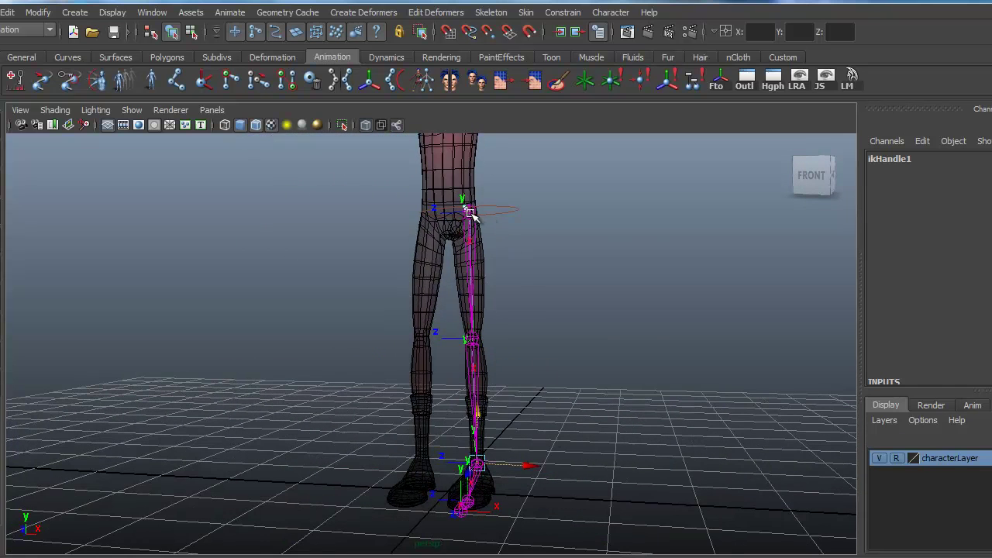
pyautogui.click(466, 210)
pyautogui.keyDown('alt'); pyautogui.moveTo(687, 332); pyautogui.dragTo(671, 329, button='right'); pyautogui.keyUp('alt')
pyautogui.keyDown('alt'); pyautogui.moveTo(671, 330); pyautogui.dragTo(600, 295); pyautogui.keyUp('alt')
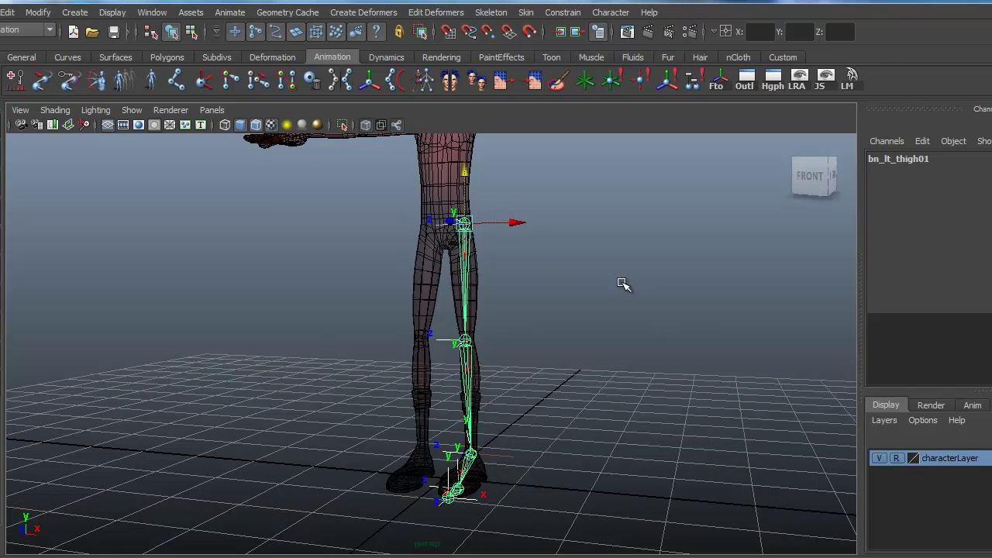
pyautogui.click(491, 13)
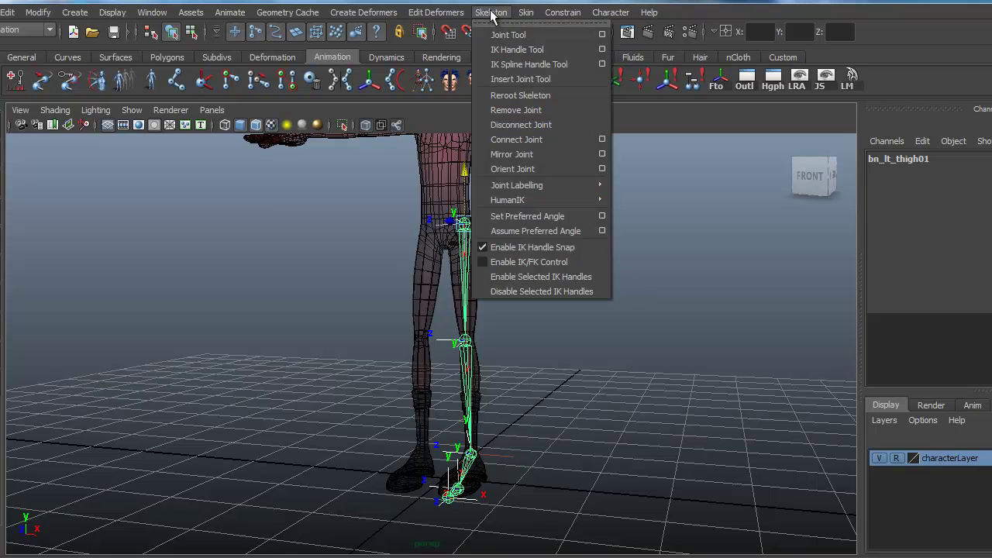
pyautogui.click(602, 154)
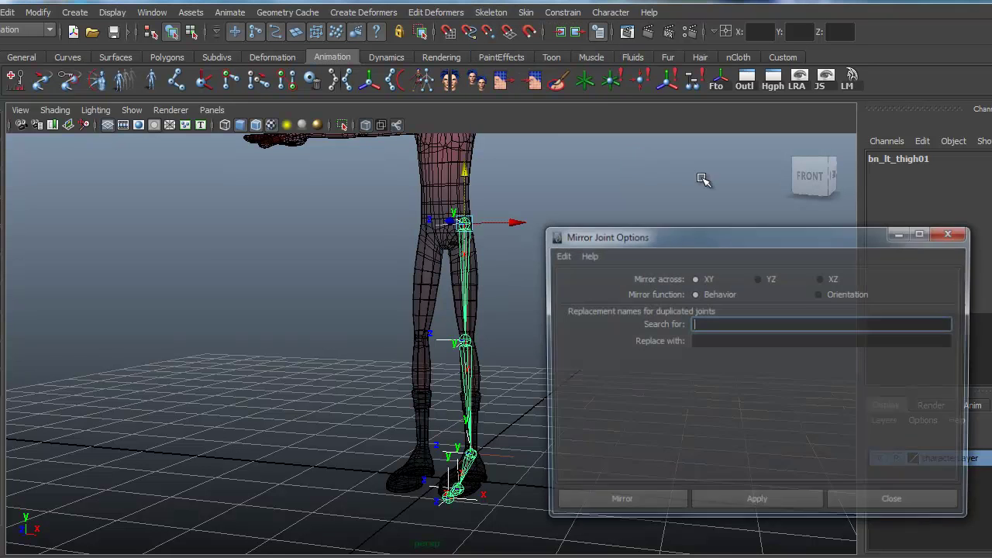
pyautogui.moveTo(697, 238); pyautogui.dragTo(719, 169)
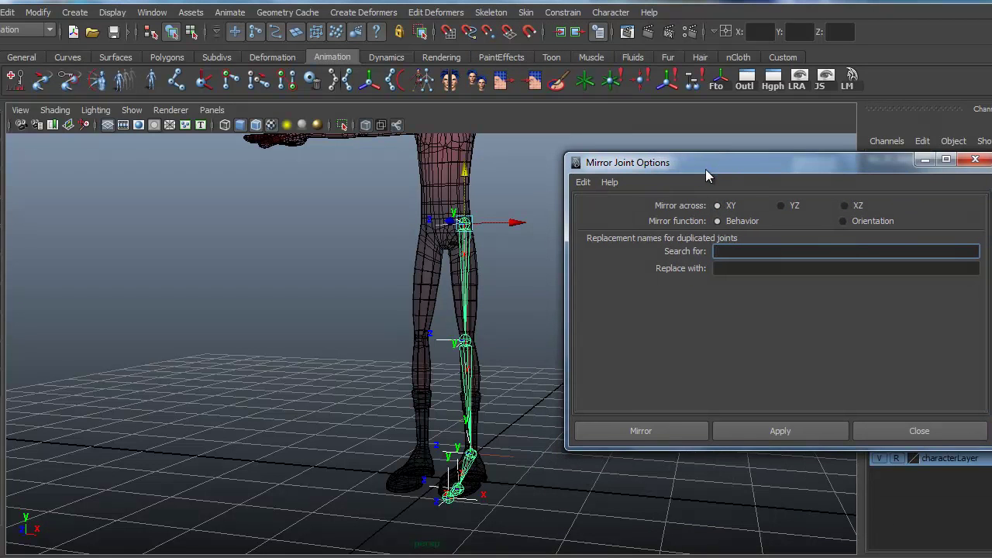
pyautogui.click(792, 215)
# Step: Mirror the left leg joint chain, replacing _lt_ with _rt_ in the duplicated joint names
pyautogui.moveTo(759, 165); pyautogui.dragTo(740, 145)
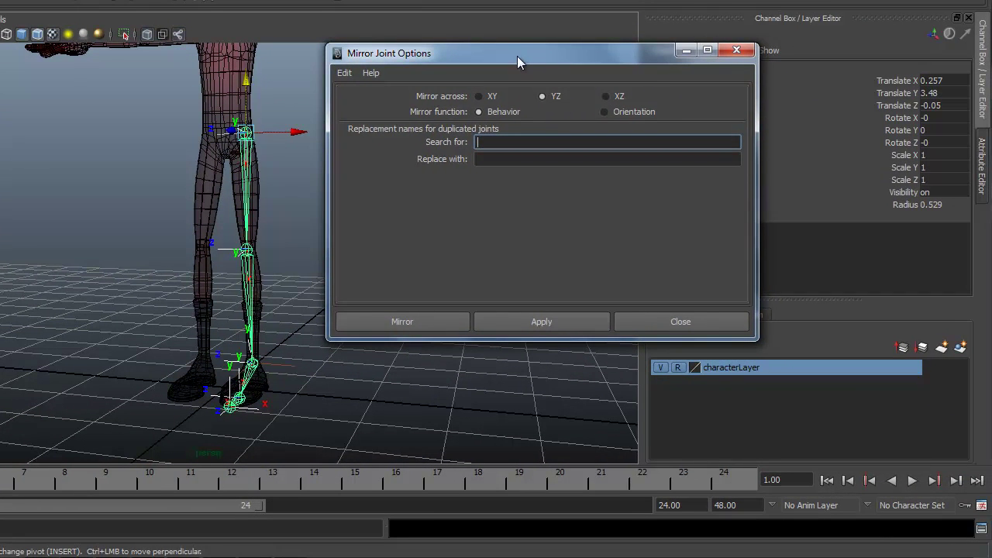
pyautogui.moveTo(444, 53); pyautogui.dragTo(448, 143)
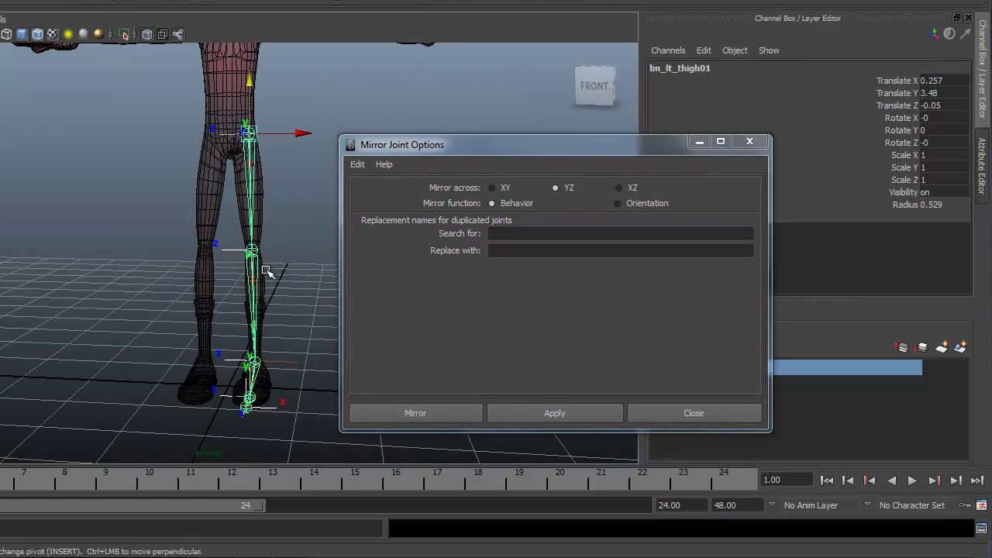
pyautogui.moveTo(469, 144); pyautogui.dragTo(476, 144)
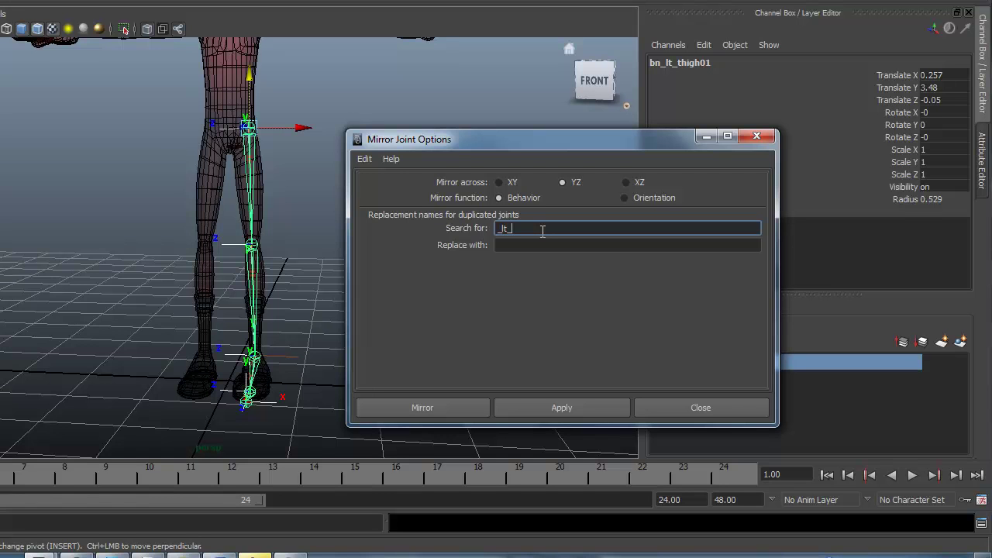
pyautogui.click(516, 246)
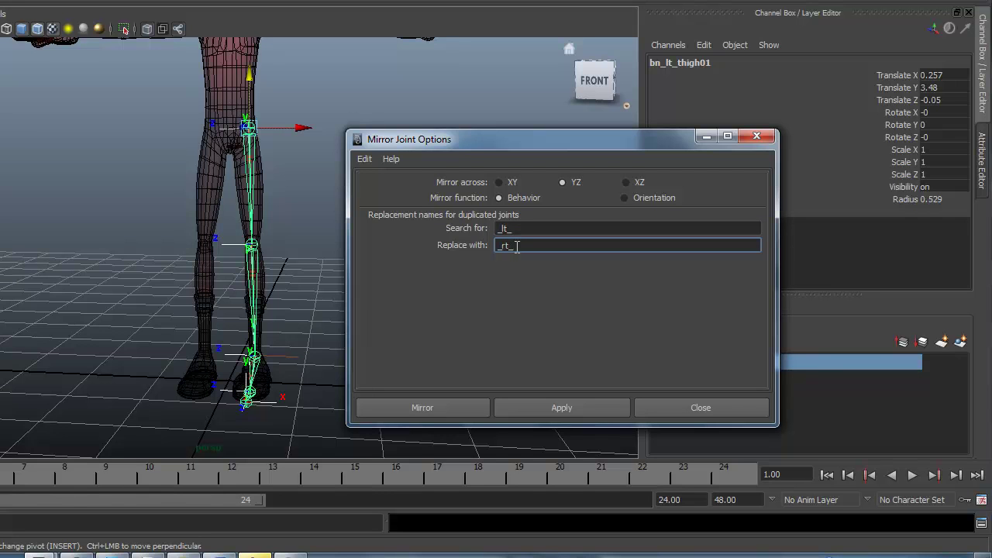
pyautogui.click(446, 408)
# Step: Select the mirrored leg's thigh, knee and ankle joints in turn to check their names
pyautogui.keyDown('alt'); pyautogui.moveTo(374, 350); pyautogui.dragTo(289, 327); pyautogui.keyUp('alt')
pyautogui.click(211, 88)
pyautogui.keyDown('alt'); pyautogui.moveTo(142, 178); pyautogui.dragTo(259, 193); pyautogui.keyUp('alt')
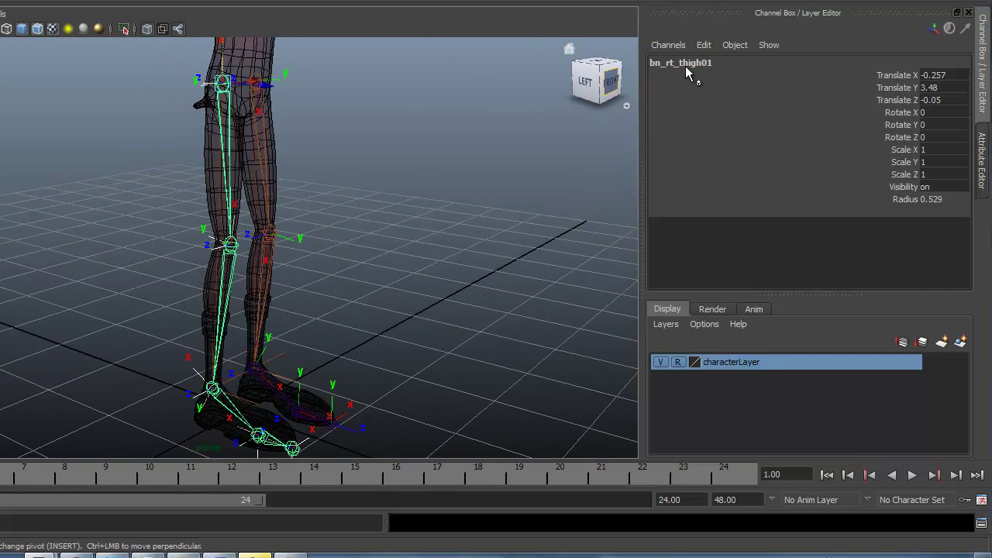
pyautogui.click(232, 246)
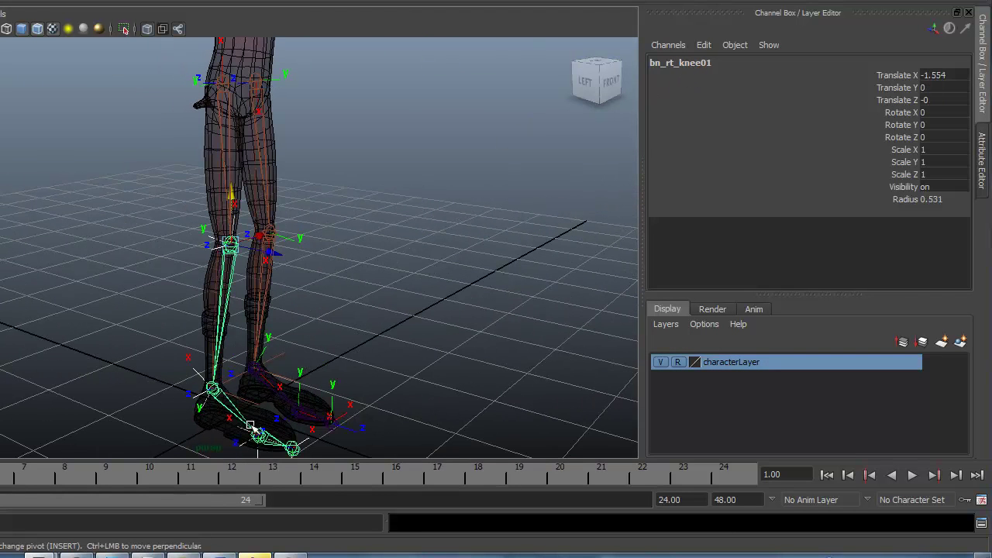
pyautogui.click(212, 390)
# Step: Rename the IK handle at the left ankle as ik_lt_leg01
pyautogui.keyDown('alt'); pyautogui.moveTo(408, 362); pyautogui.dragTo(328, 331); pyautogui.keyUp('alt')
pyautogui.click(262, 315)
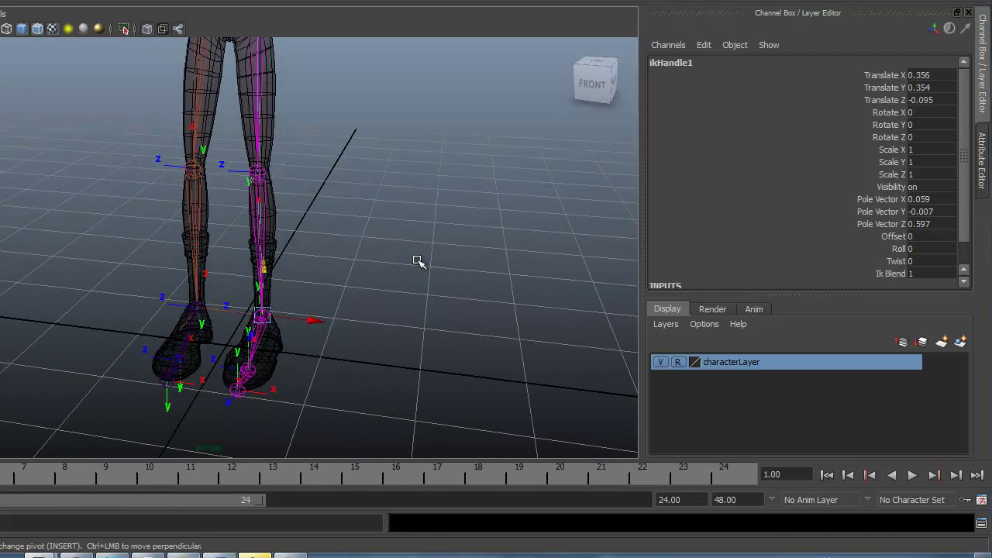
pyautogui.keyDown('alt'); pyautogui.moveTo(419, 220); pyautogui.dragTo(399, 281); pyautogui.keyUp('alt')
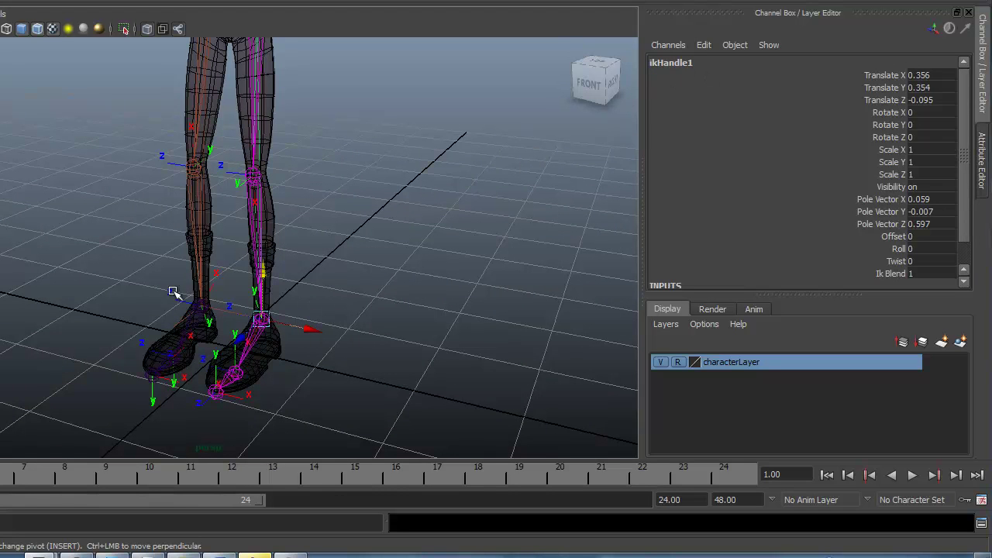
pyautogui.click(209, 291)
pyautogui.keyDown('alt'); pyautogui.moveTo(229, 343); pyautogui.dragTo(249, 338); pyautogui.keyUp('alt')
pyautogui.click(262, 316)
pyautogui.click(681, 63)
pyautogui.click(697, 62)
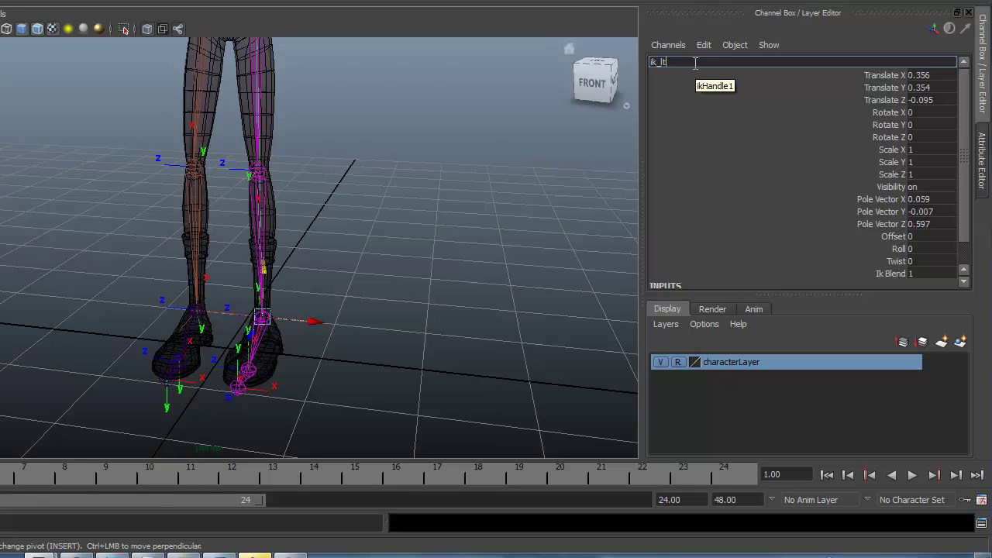
pyautogui.write('_leg01')
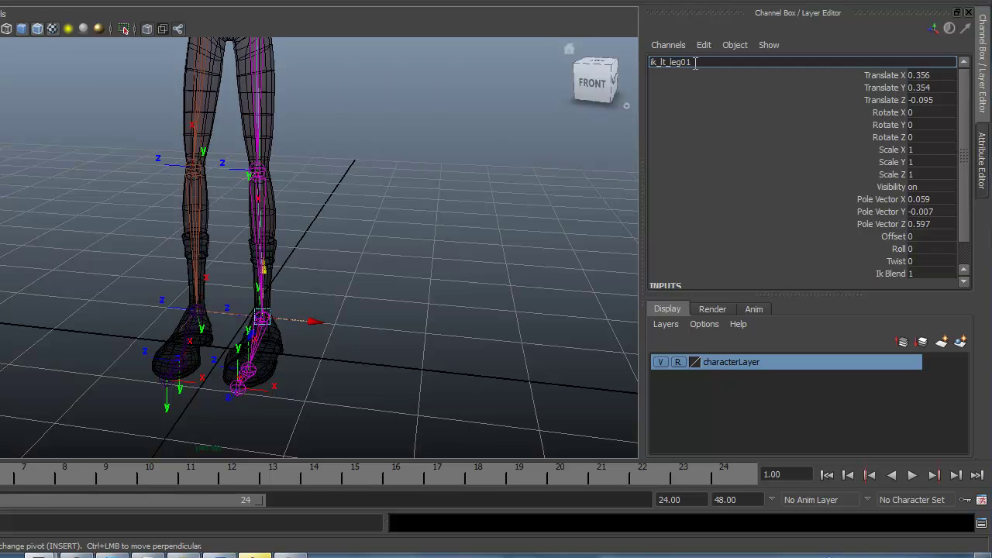
pyautogui.press('Return')
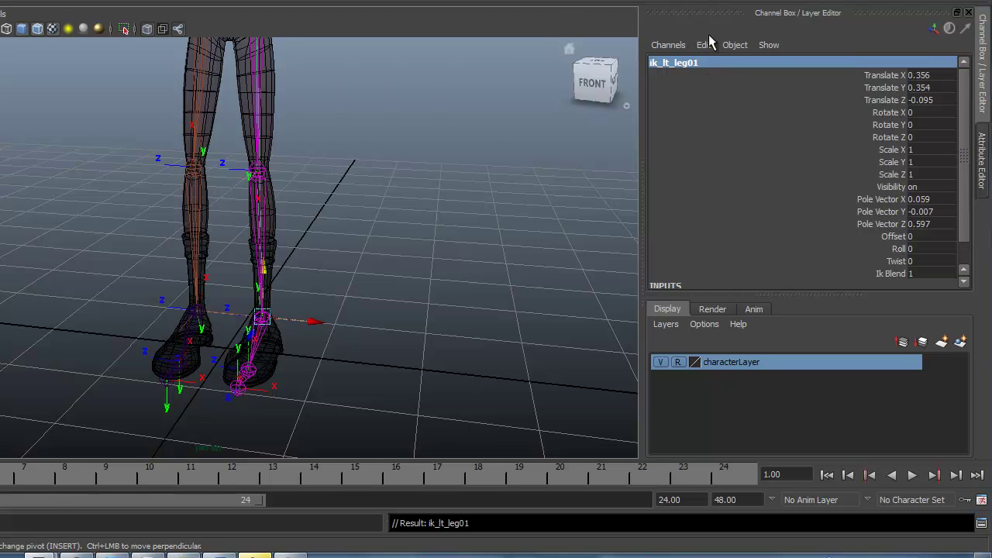
# Step: Rename the mirrored IK handle at the right ankle as ik_rt_leg01
pyautogui.keyDown('alt'); pyautogui.moveTo(73, 326); pyautogui.dragTo(185, 342); pyautogui.keyUp('alt')
pyautogui.click(164, 315)
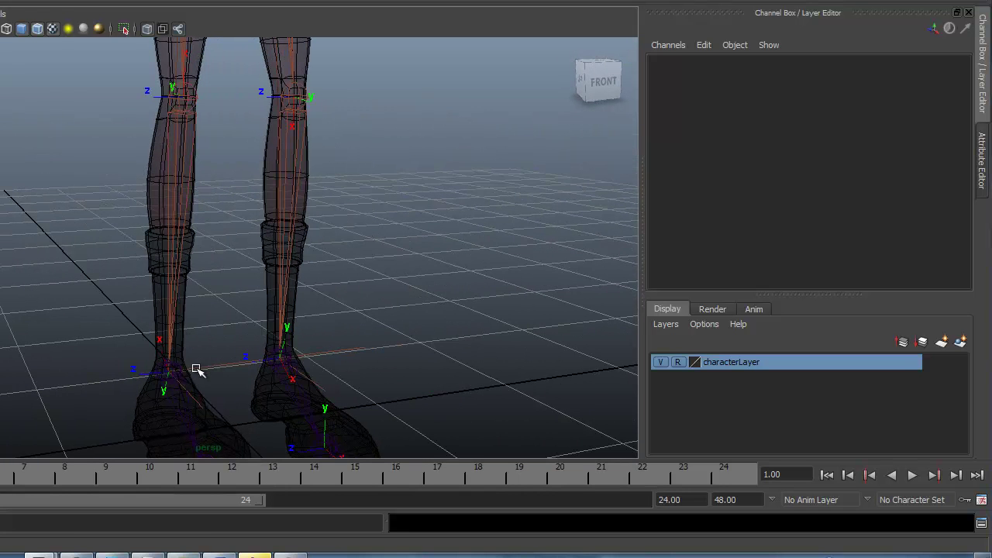
pyautogui.click(194, 367)
pyautogui.click(699, 61)
pyautogui.click(702, 62)
pyautogui.press('BackSpace')
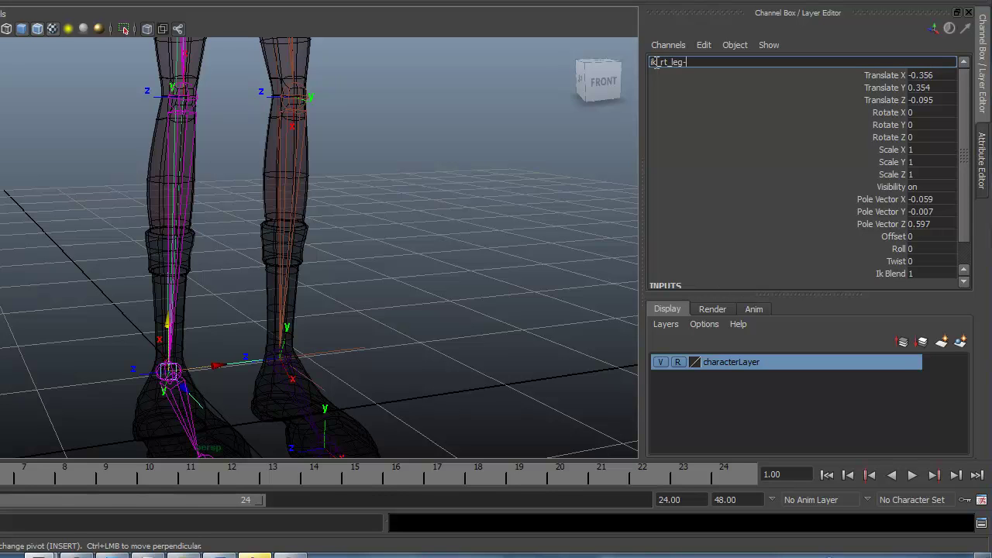
pyautogui.write('_rt_leg01')
pyautogui.press('Return')
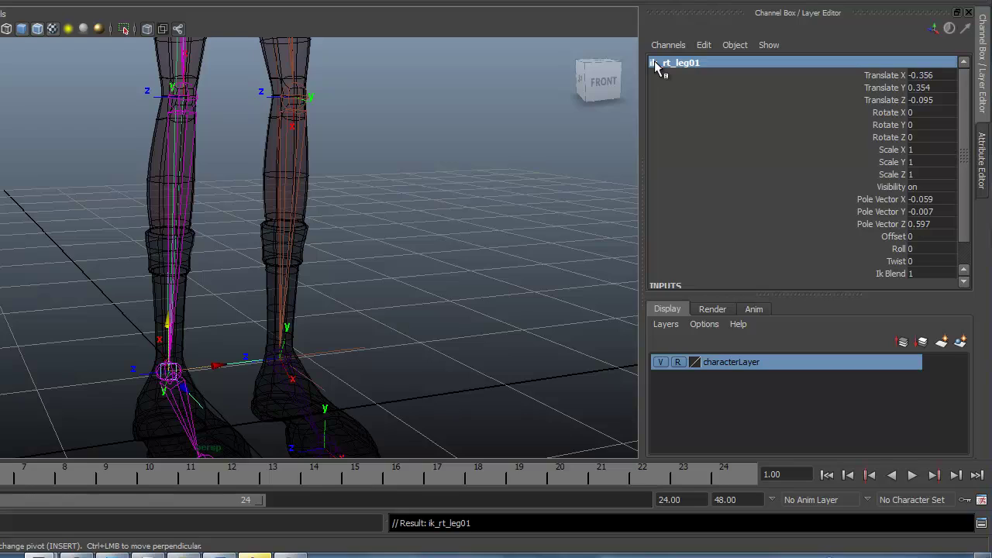
# Step: Deselect everything and examine both leg joint chains on the whole character from the front and side
pyautogui.keyDown('alt'); pyautogui.moveTo(434, 187); pyautogui.dragTo(255, 328); pyautogui.keyUp('alt')
pyautogui.keyDown('alt'); pyautogui.moveTo(279, 325); pyautogui.dragTo(312, 326, button='right'); pyautogui.keyUp('alt')
pyautogui.keyDown('alt'); pyautogui.moveTo(285, 324); pyautogui.dragTo(284, 328); pyautogui.keyUp('alt')
pyautogui.keyDown('alt'); pyautogui.moveTo(281, 325); pyautogui.dragTo(348, 324, button='right'); pyautogui.keyUp('alt')
pyautogui.click(337, 266)
pyautogui.keyDown('alt'); pyautogui.moveTo(337, 266); pyautogui.dragTo(409, 282); pyautogui.keyUp('alt')
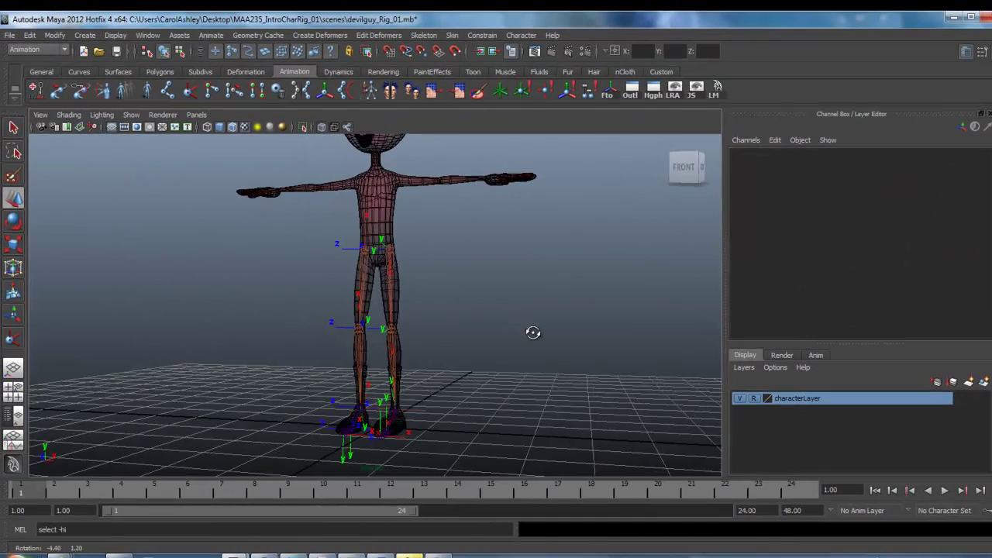
pyautogui.keyDown('alt'); pyautogui.moveTo(533, 332); pyautogui.dragTo(507, 337); pyautogui.keyUp('alt')
pyautogui.keyDown('alt'); pyautogui.moveTo(507, 336); pyautogui.dragTo(556, 292, button='middle'); pyautogui.keyUp('alt')
pyautogui.keyDown('alt'); pyautogui.moveTo(393, 349); pyautogui.dragTo(432, 348, button='right'); pyautogui.keyUp('alt')
pyautogui.keyDown('alt'); pyautogui.moveTo(432, 348); pyautogui.dragTo(532, 364); pyautogui.keyUp('alt')
pyautogui.keyDown('alt'); pyautogui.moveTo(546, 367); pyautogui.dragTo(524, 364, button='middle'); pyautogui.keyUp('alt')
pyautogui.keyDown('alt'); pyautogui.moveTo(523, 339); pyautogui.dragTo(380, 362); pyautogui.keyUp('alt')
# Step: Move the left leg's IK handle up and forward to test how the knee and foot follow, and undo the moves
pyautogui.click(406, 371)
pyautogui.keyDown('alt'); pyautogui.moveTo(383, 400); pyautogui.dragTo(418, 383); pyautogui.keyUp('alt')
pyautogui.moveTo(400, 320); pyautogui.dragTo(400, 279)
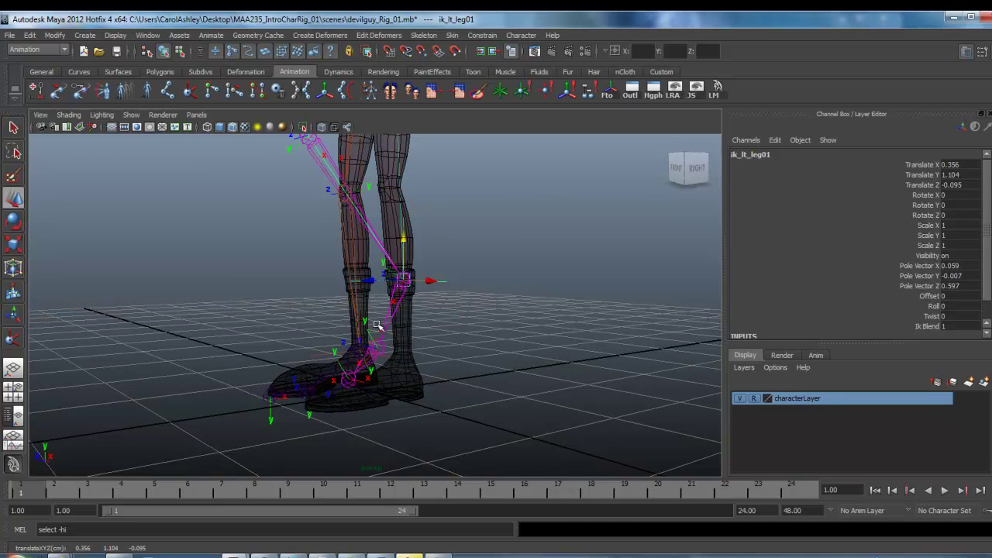
pyautogui.keyDown('alt'); pyautogui.moveTo(400, 411); pyautogui.dragTo(343, 391); pyautogui.keyUp('alt')
pyautogui.moveTo(382, 234); pyautogui.dragTo(383, 196)
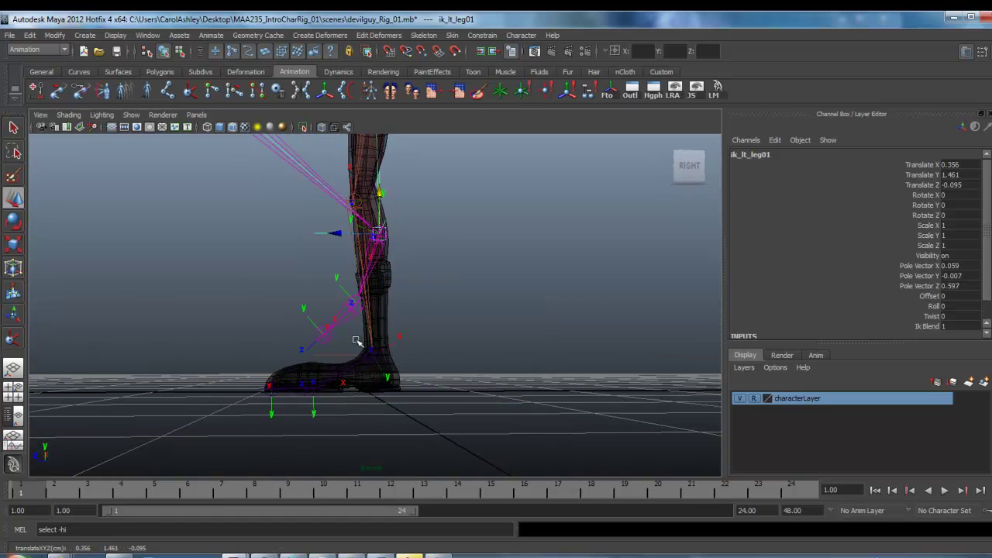
pyautogui.keyDown('alt'); pyautogui.moveTo(365, 342); pyautogui.dragTo(370, 283); pyautogui.keyUp('alt')
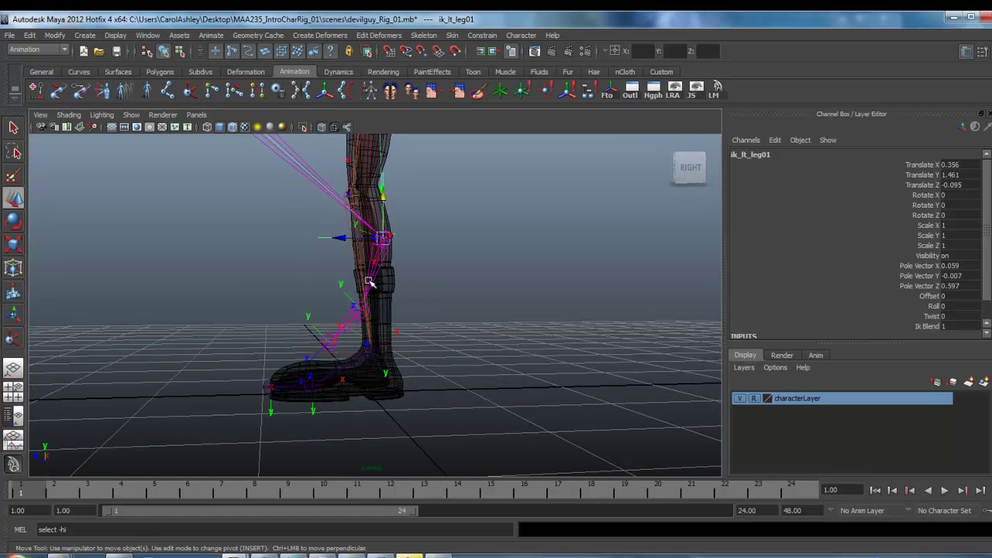
pyautogui.moveTo(349, 240); pyautogui.dragTo(287, 235)
pyautogui.keyDown('alt'); pyautogui.moveTo(388, 282); pyautogui.dragTo(378, 372, button='middle'); pyautogui.keyUp('alt')
pyautogui.moveTo(359, 287); pyautogui.dragTo(397, 383)
pyautogui.hotkey('ctrl', 'z')
pyautogui.hotkey('ctrl', 'z')
pyautogui.hotkey('ctrl', 'z')
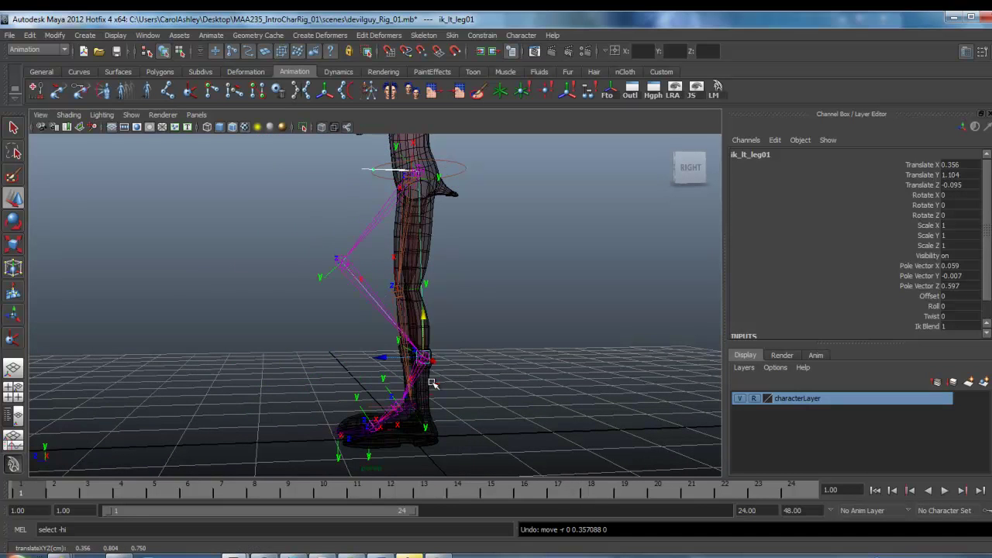
pyautogui.keyDown('alt'); pyautogui.moveTo(549, 383); pyautogui.dragTo(376, 383, button='right'); pyautogui.keyUp('alt')
pyautogui.keyDown('alt'); pyautogui.moveTo(376, 383); pyautogui.dragTo(453, 434); pyautogui.keyUp('alt')
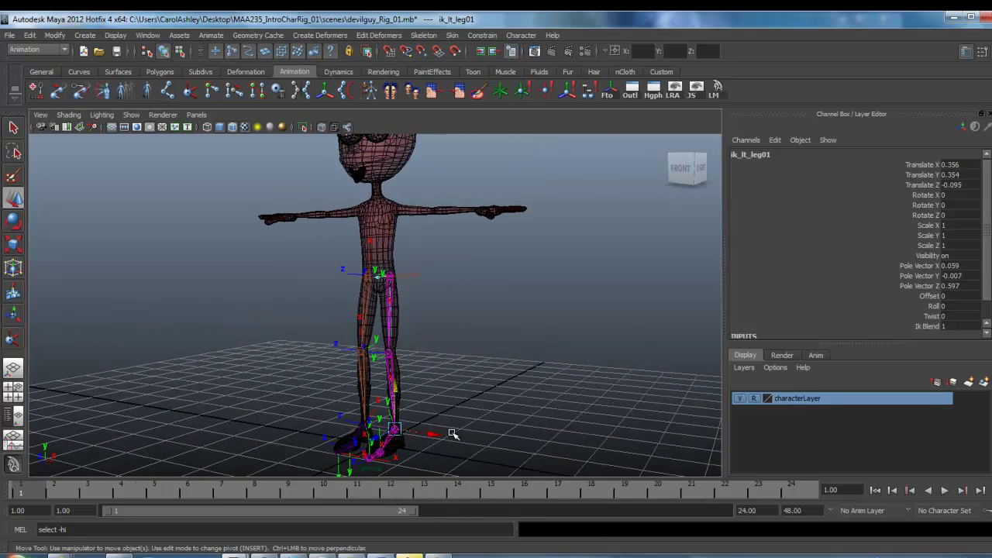